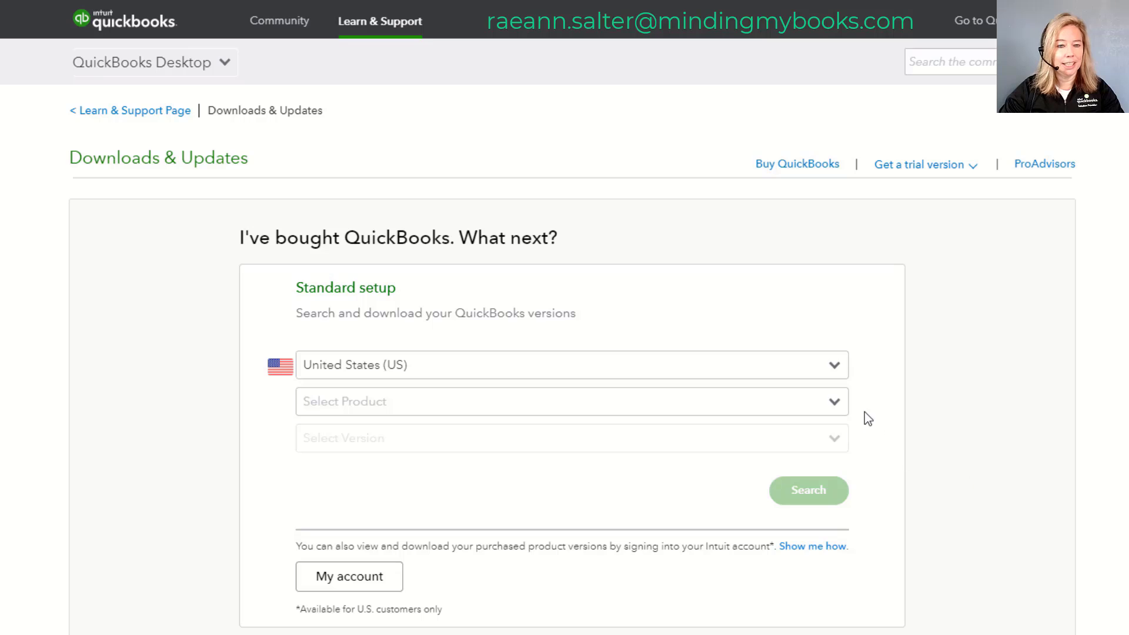
Pick United States, QuickBooks Point of Sale, Pro Multi-Store edition and version 19 as download filters
click(835, 371)
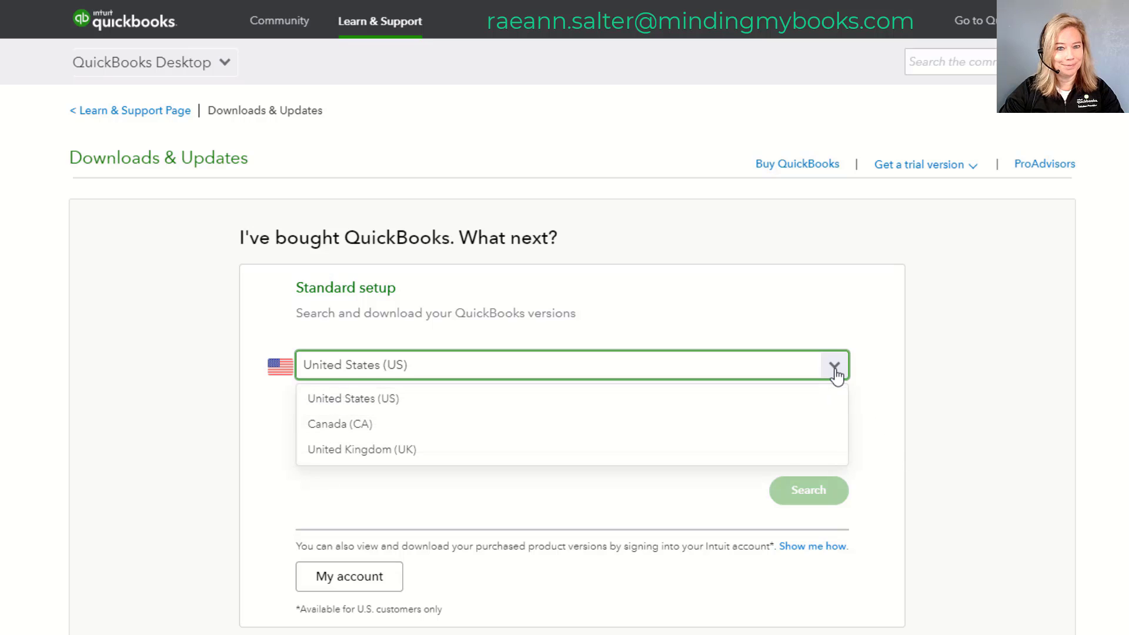
click(835, 398)
click(835, 402)
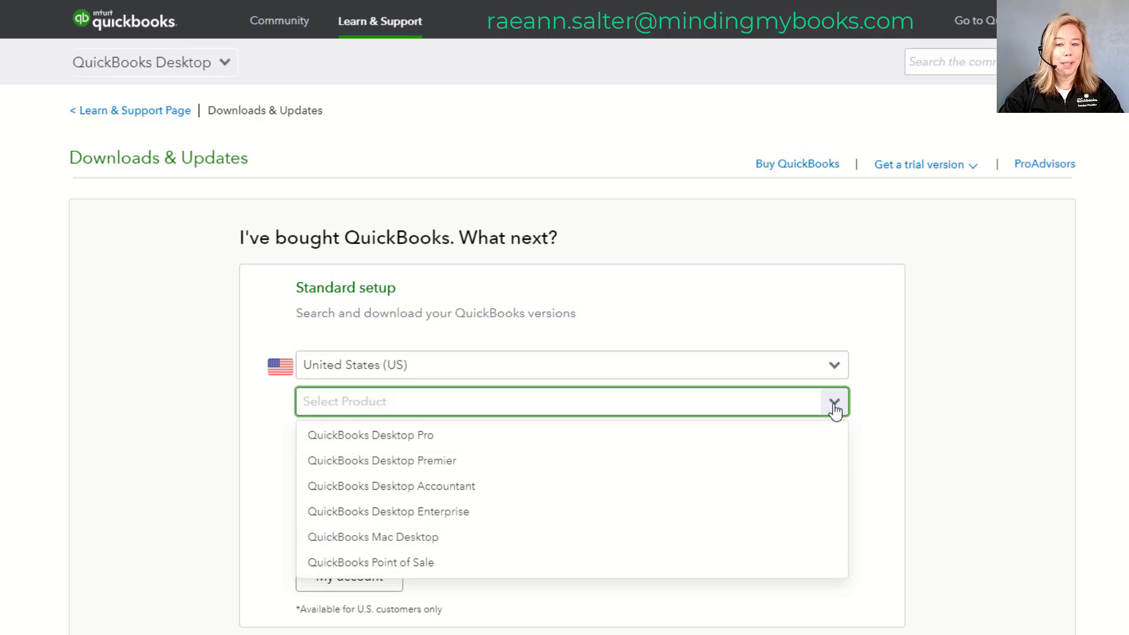
click(500, 564)
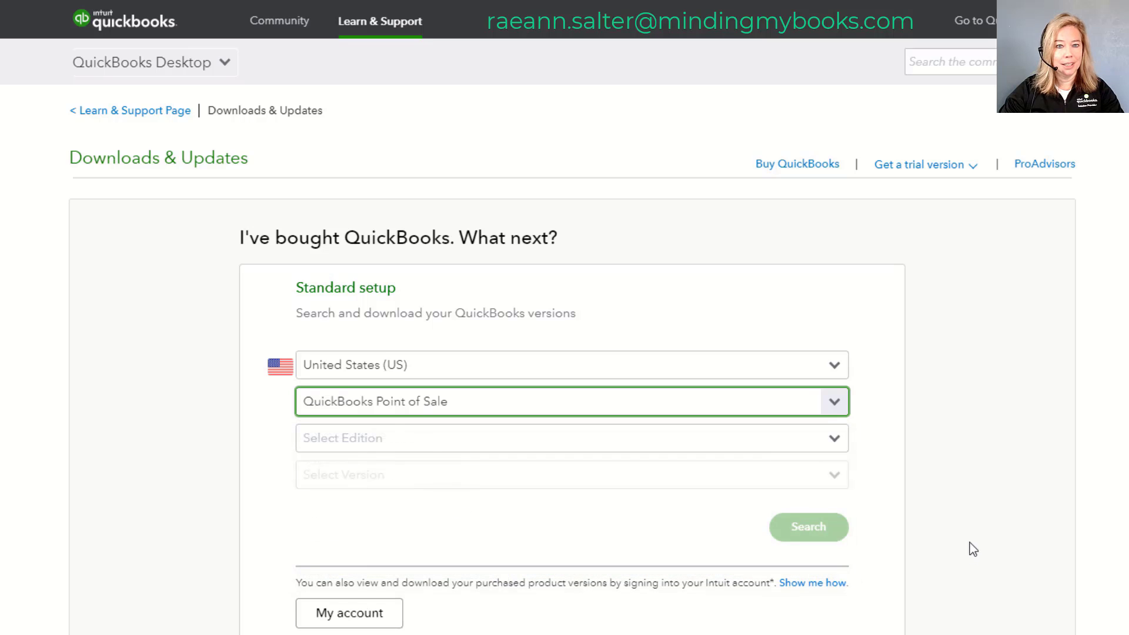
click(835, 440)
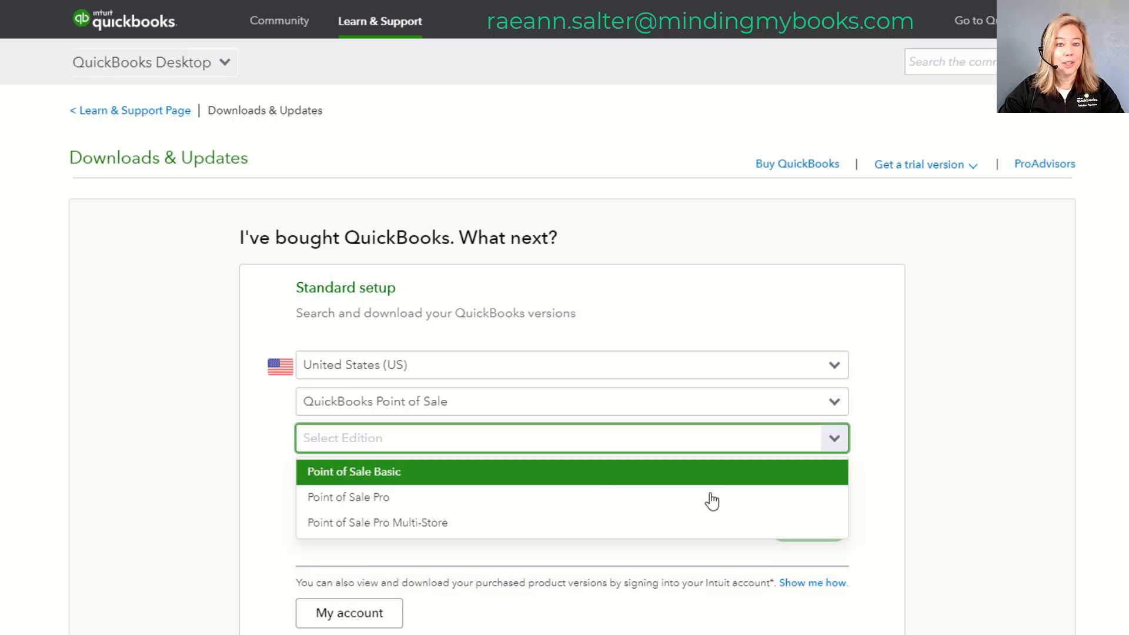
click(694, 528)
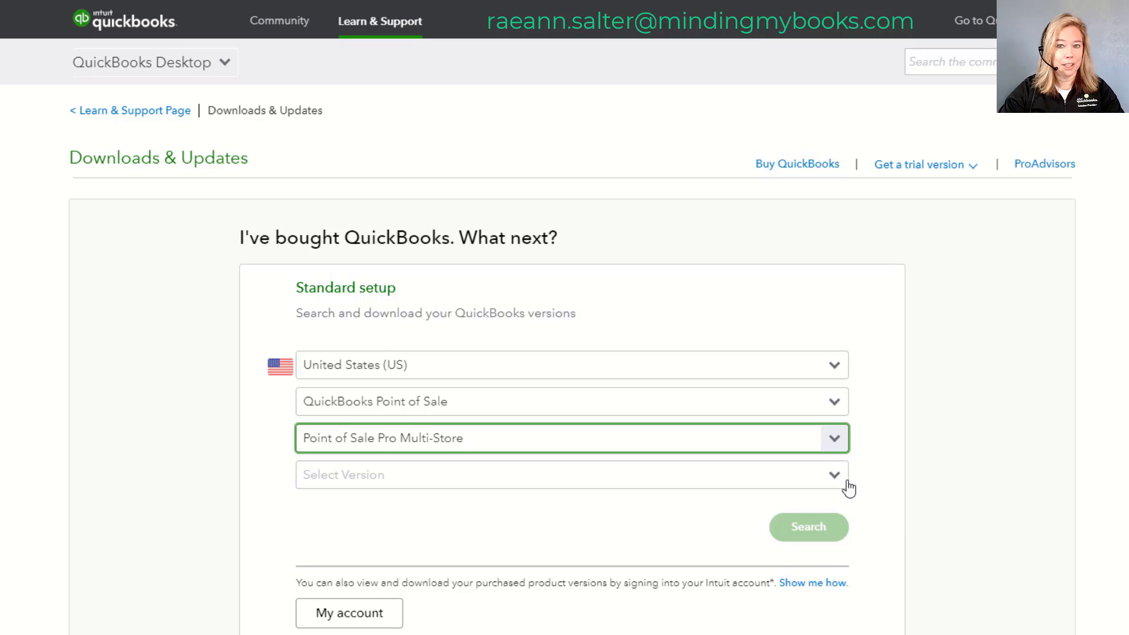
click(833, 479)
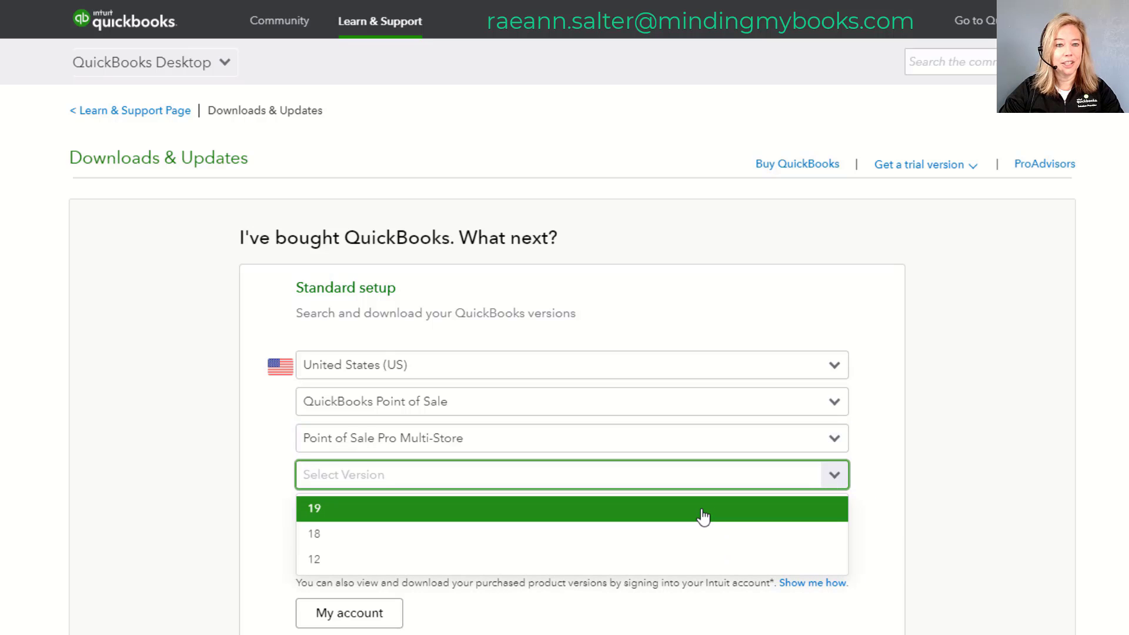
click(704, 517)
Search for the Point of Sale 19.0 Multi-Store download matching the chosen filters
click(812, 533)
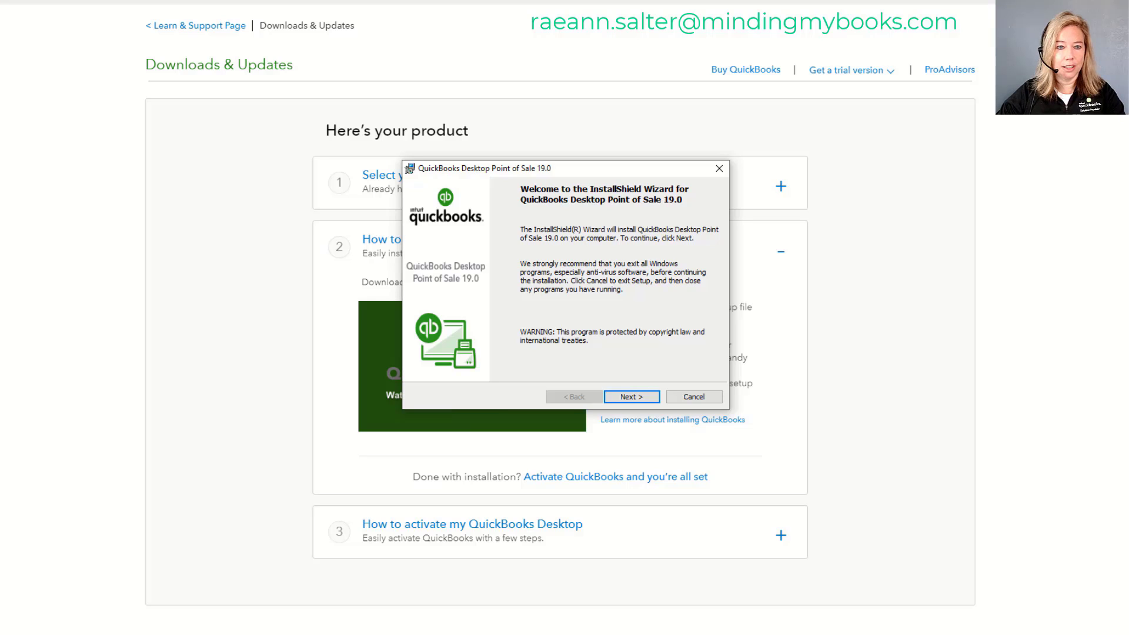
Accept the license agreement and advance past the license numbers and setup options pages
click(634, 397)
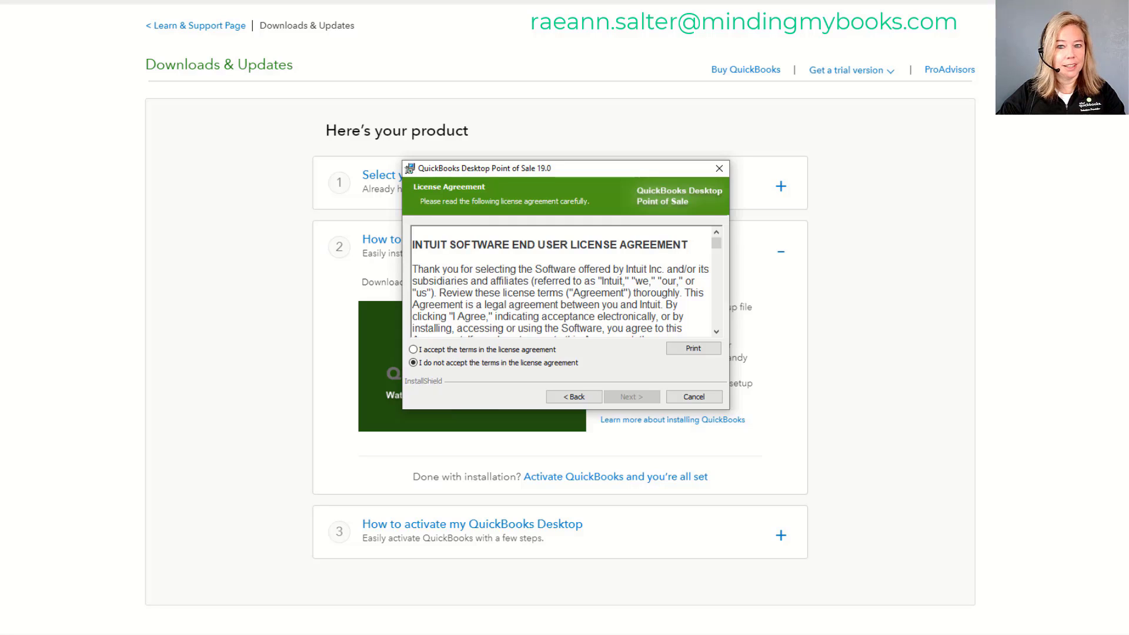
key(alt+a)
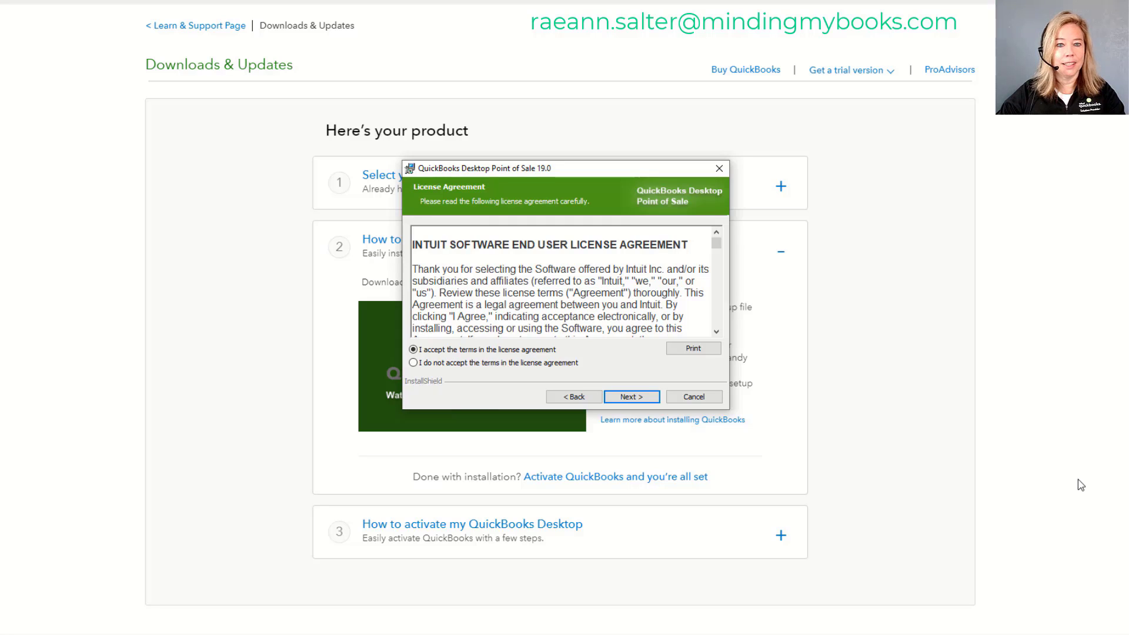
click(633, 397)
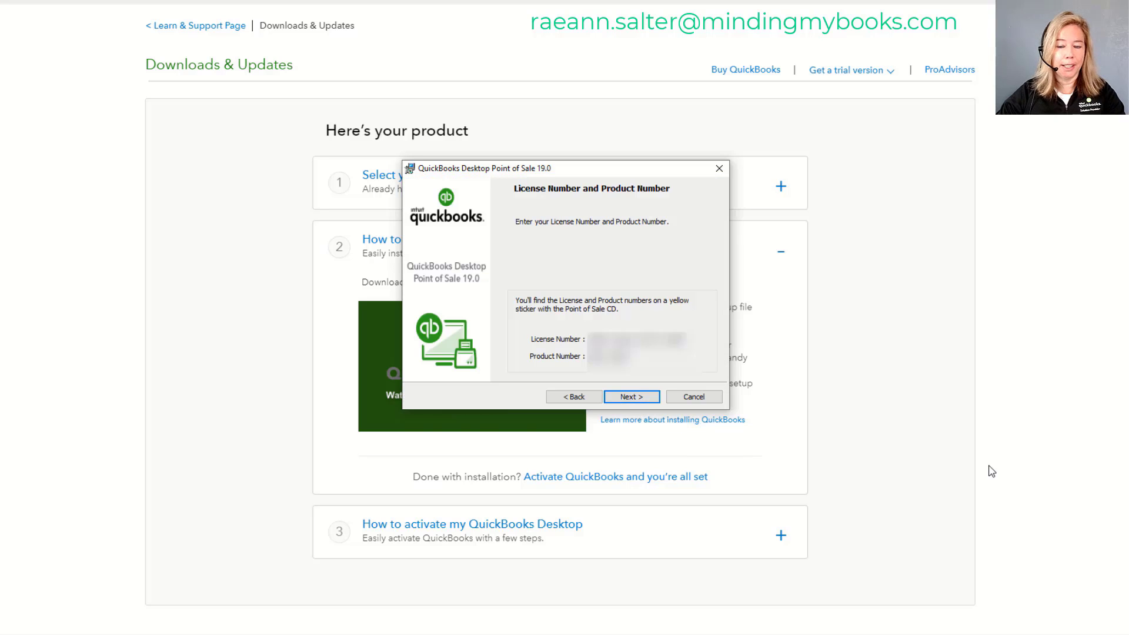
click(630, 396)
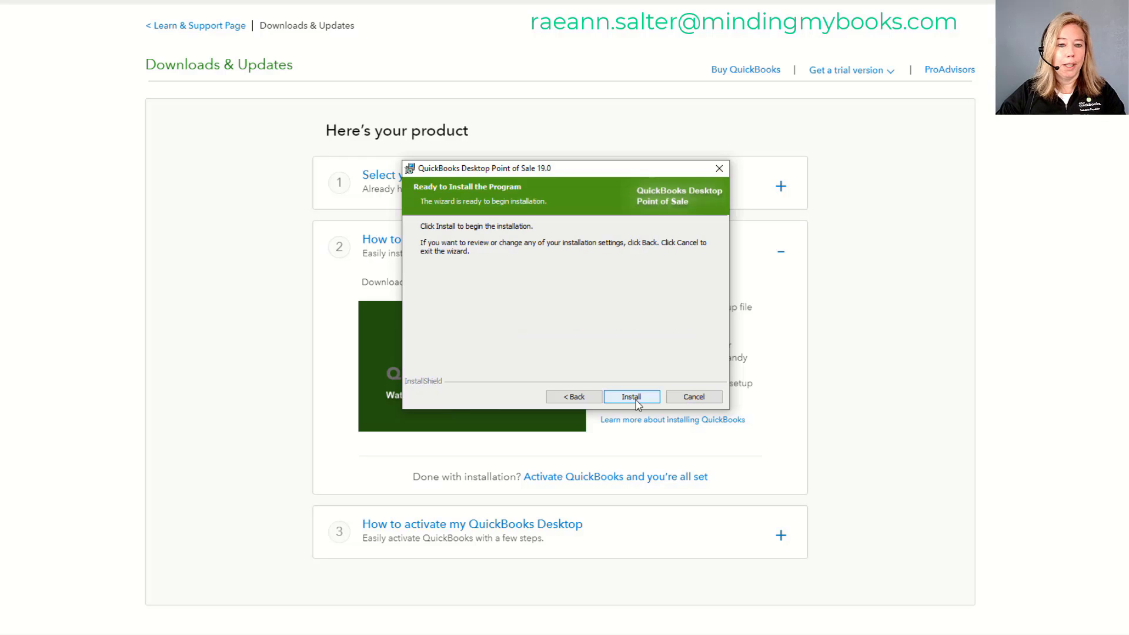
Install Point of Sale 19.0 and finish the wizard with the launch option left checked
click(636, 399)
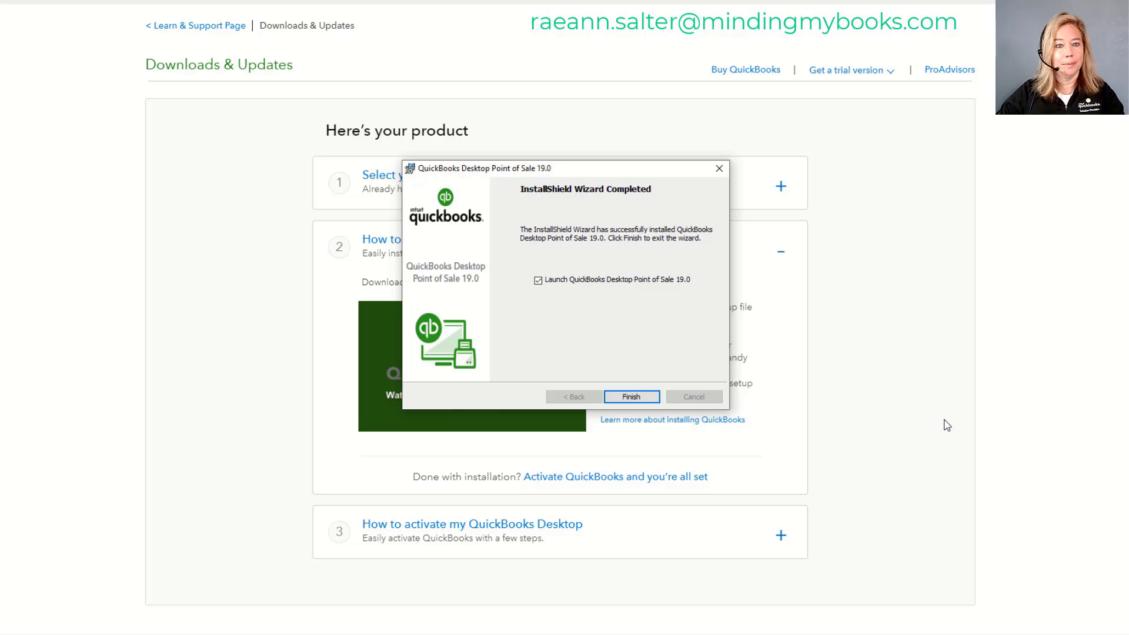
click(631, 397)
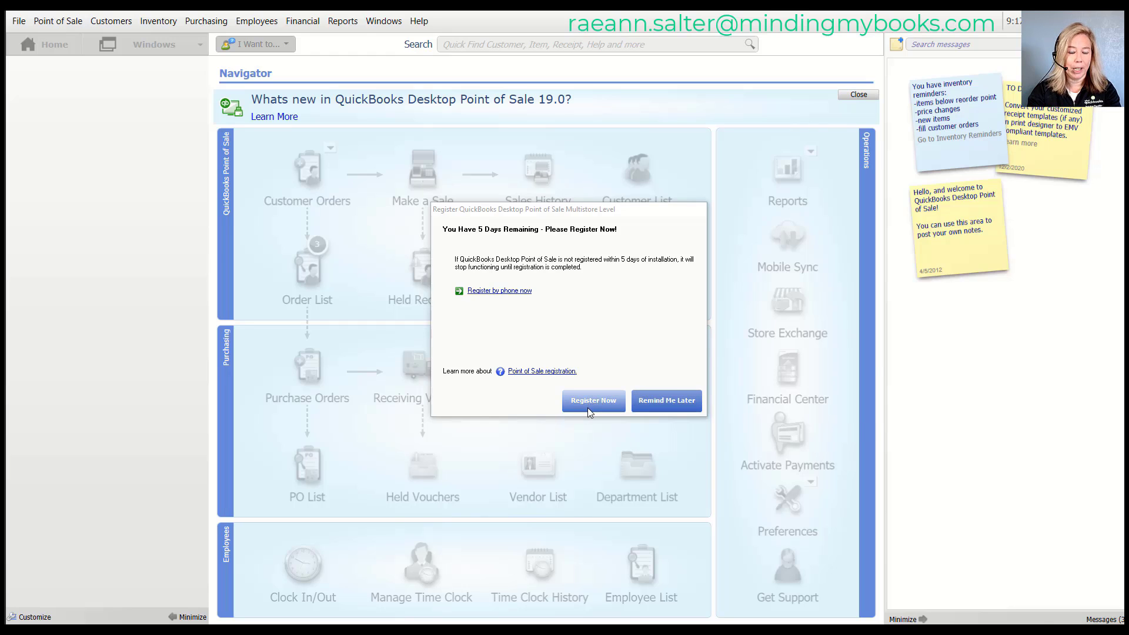
Choose Register Now in the 5-days-remaining reminder to reach the Verify Registration page
click(587, 407)
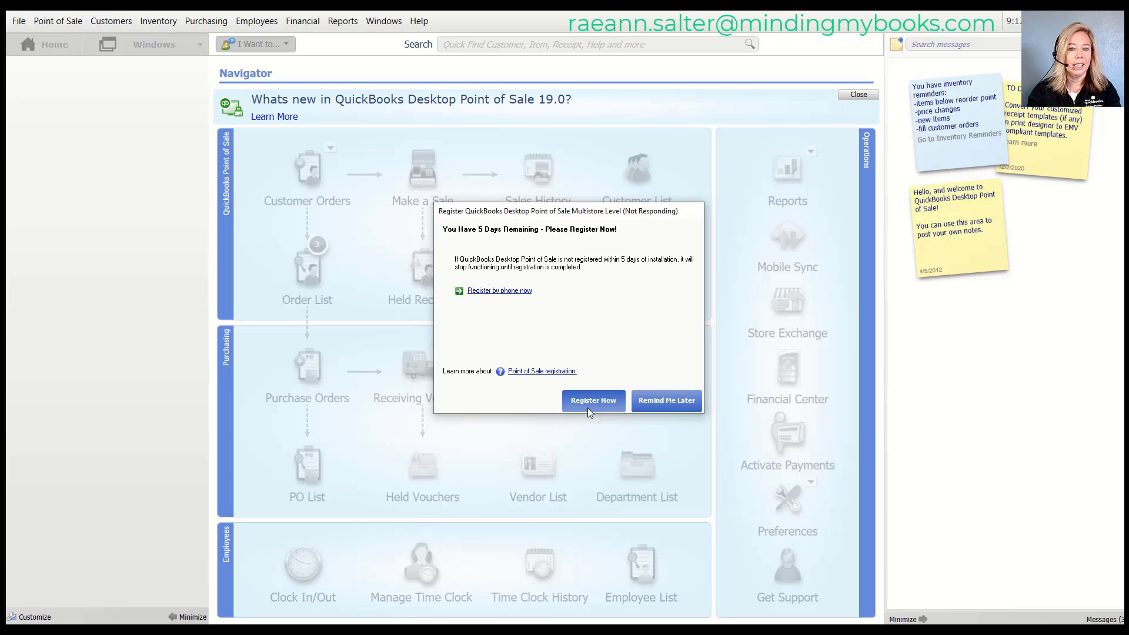
click(587, 407)
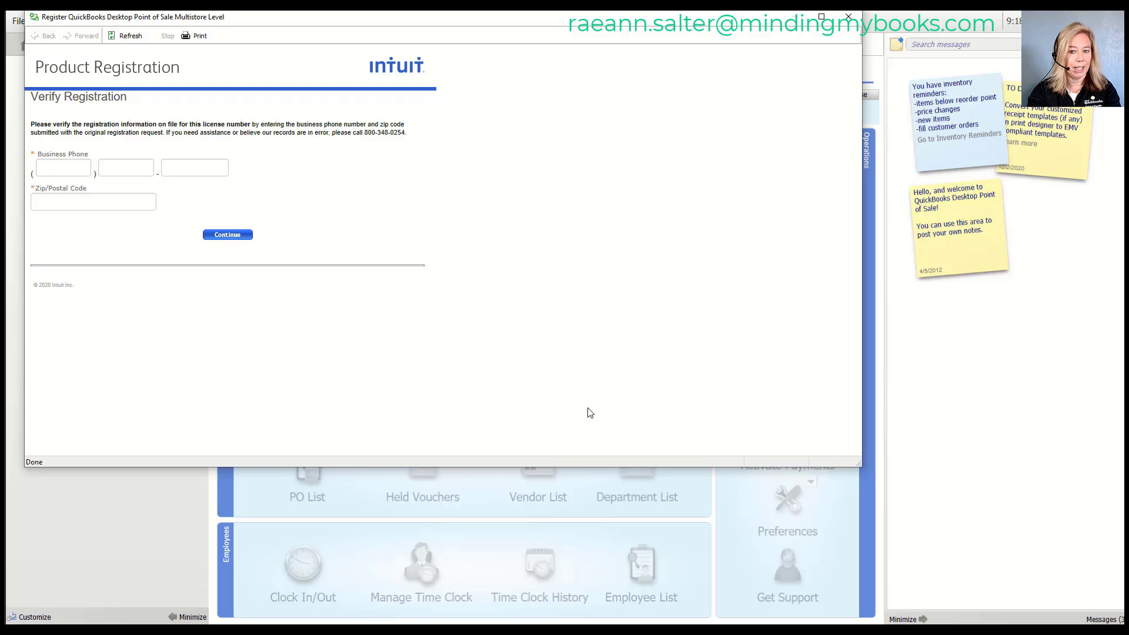
Enter the business phone number and ZIP code and submit them for verification
click(80, 166)
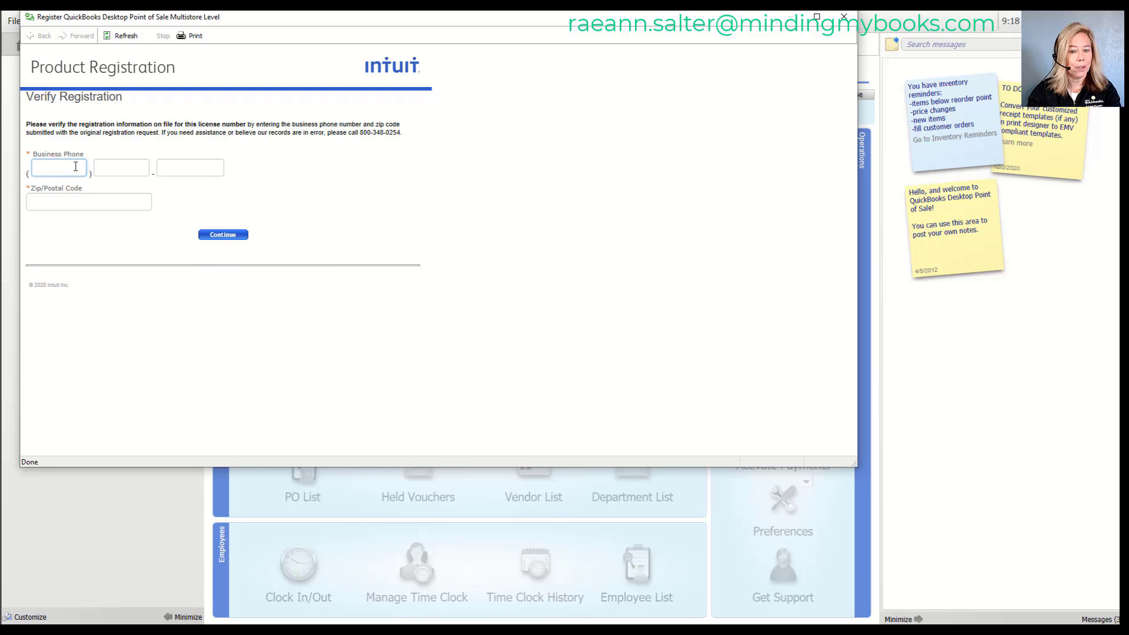
text(555)
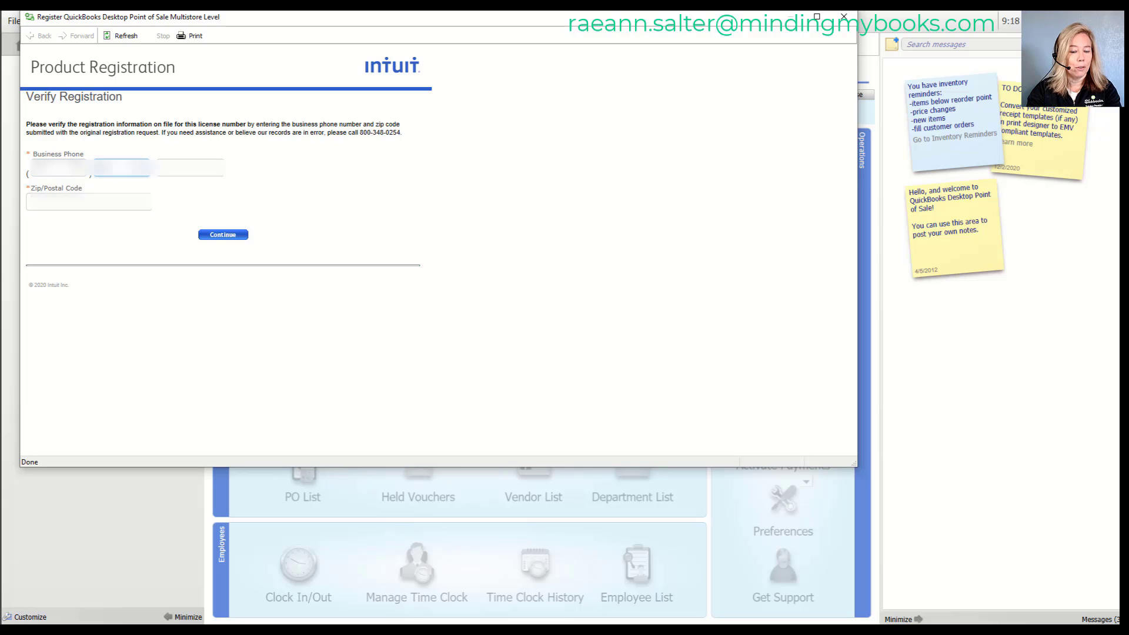
text(555)
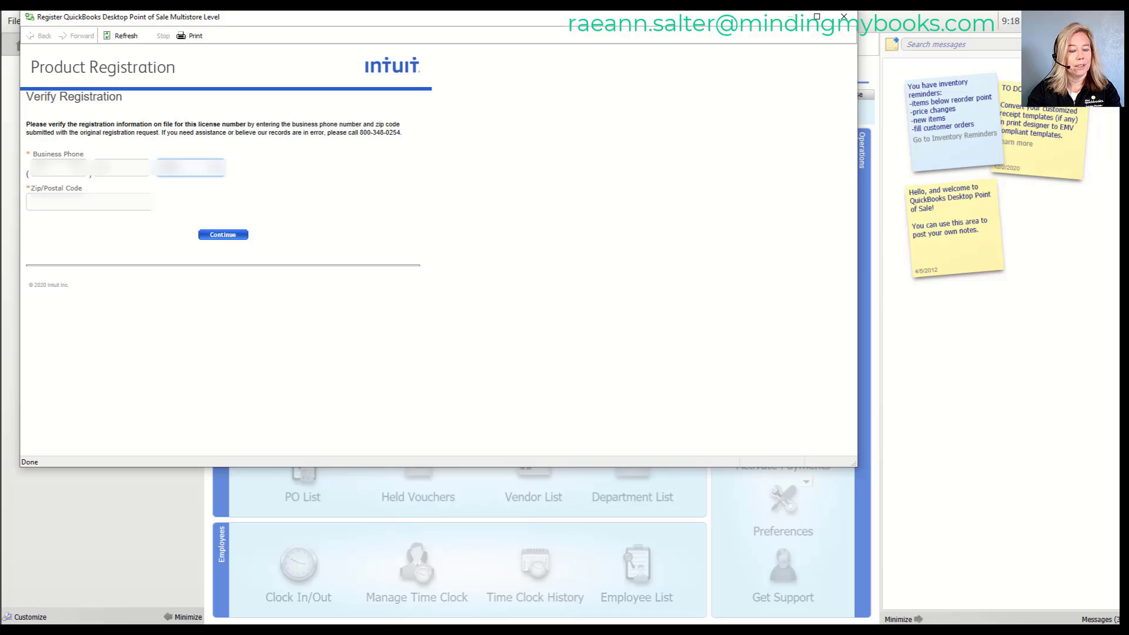
text(5555)
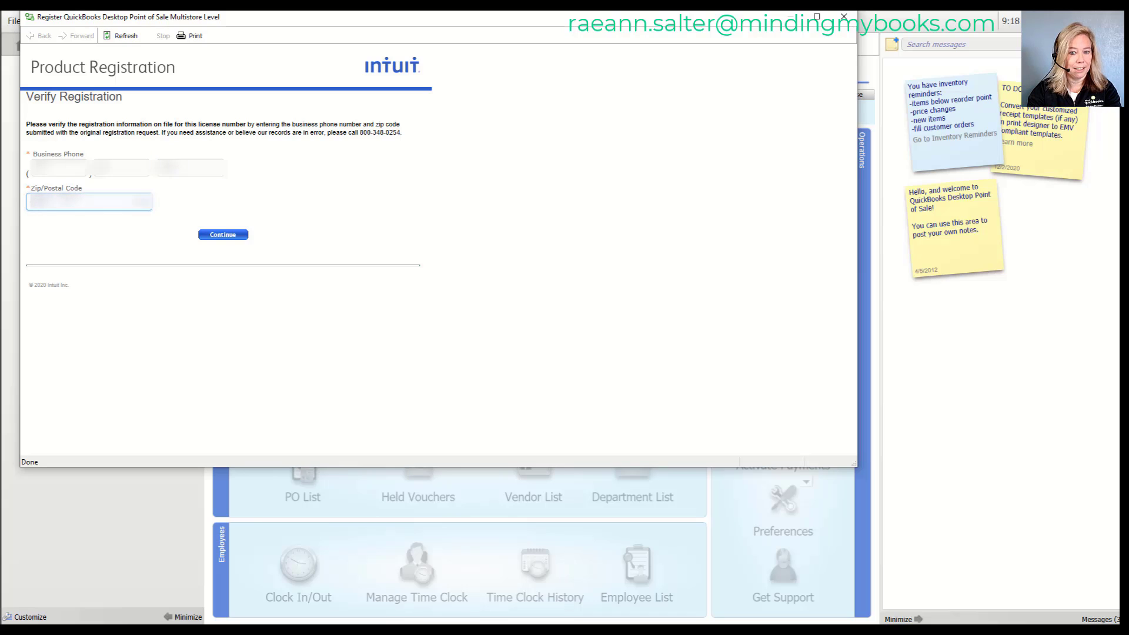
click(207, 238)
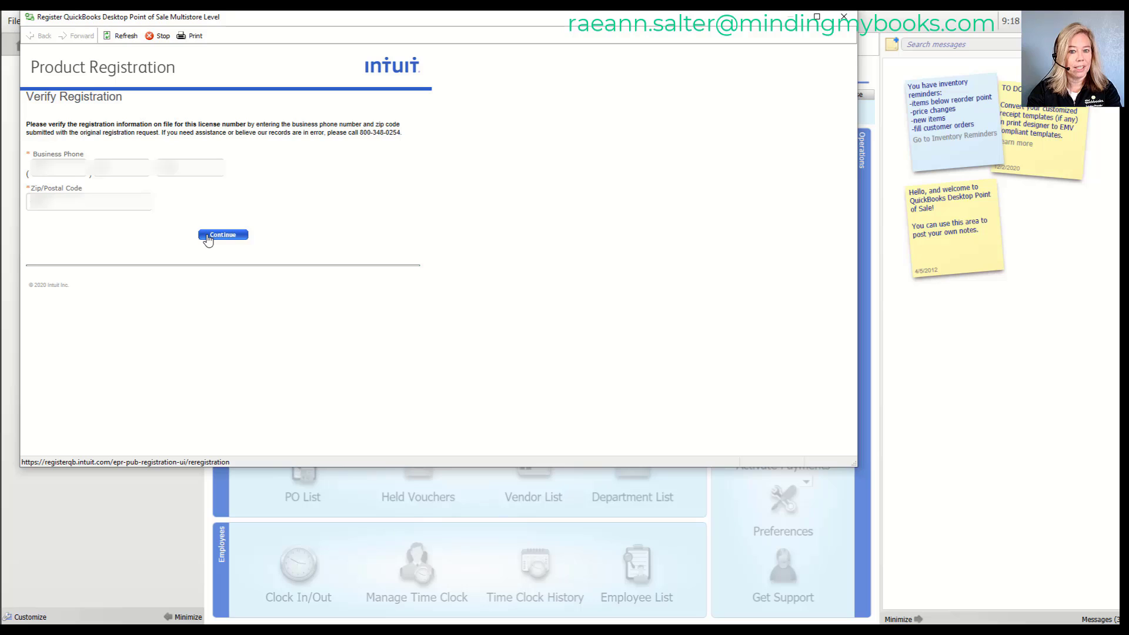
click(208, 238)
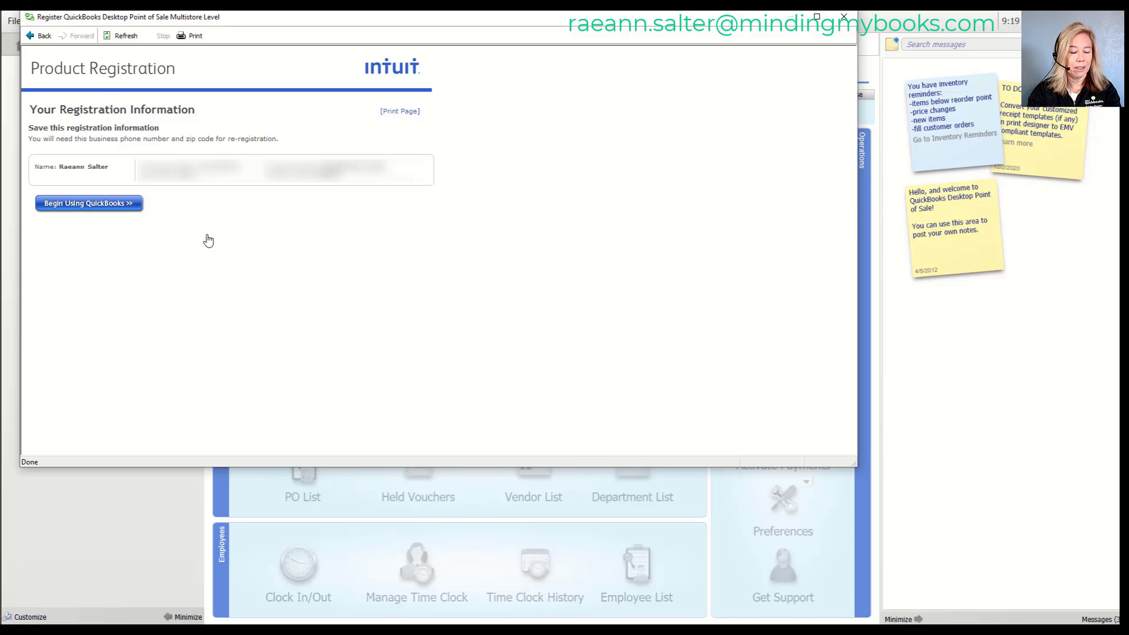
Begin using QuickBooks and close the Thank You for Registering dialog with Finish
click(844, 17)
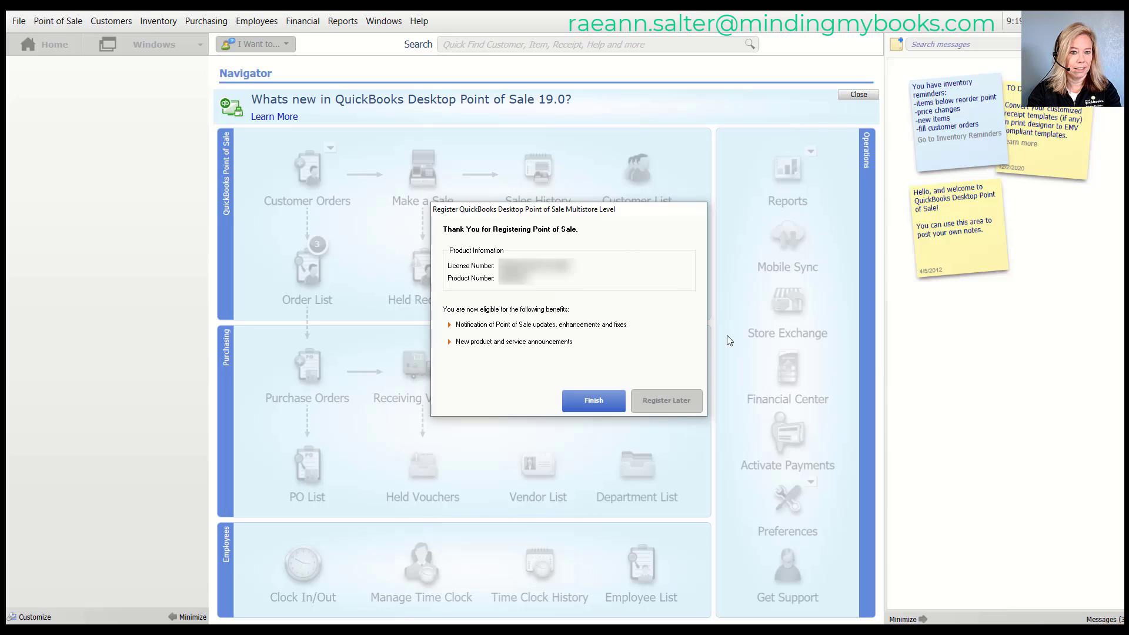
click(601, 401)
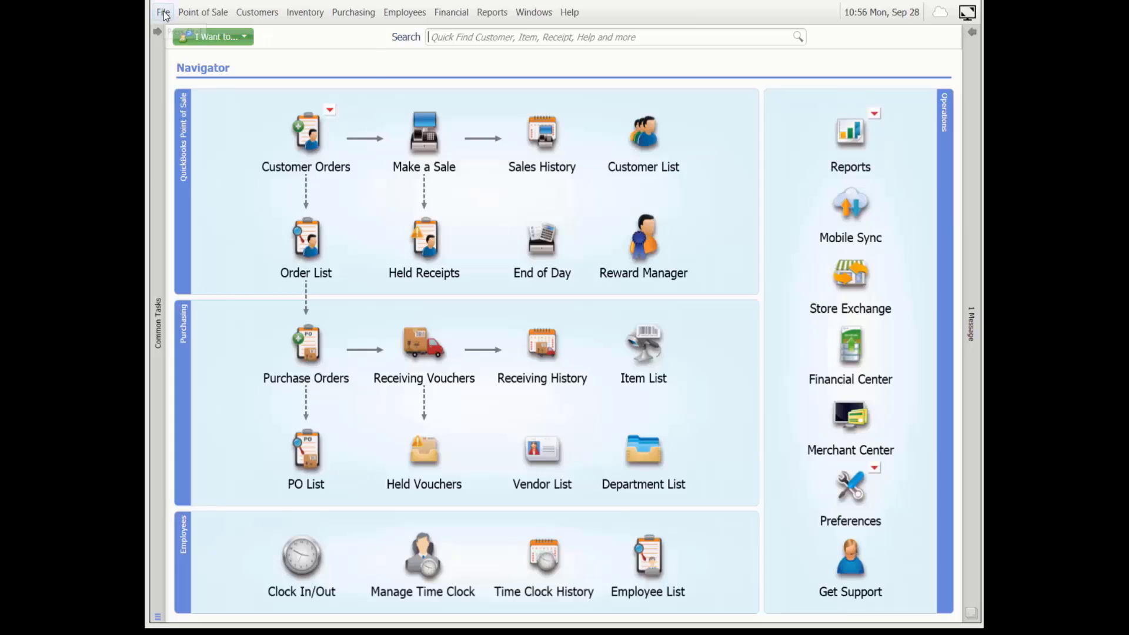
From File > Company Operations, choose Create new company with Multi-User Mode left off
click(164, 13)
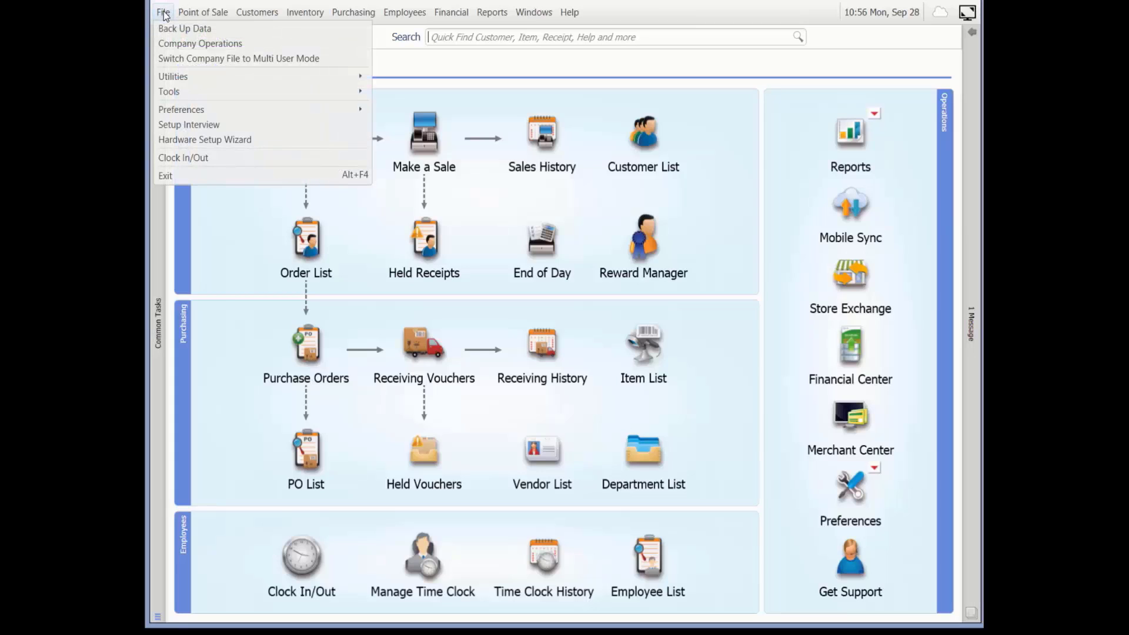
click(166, 45)
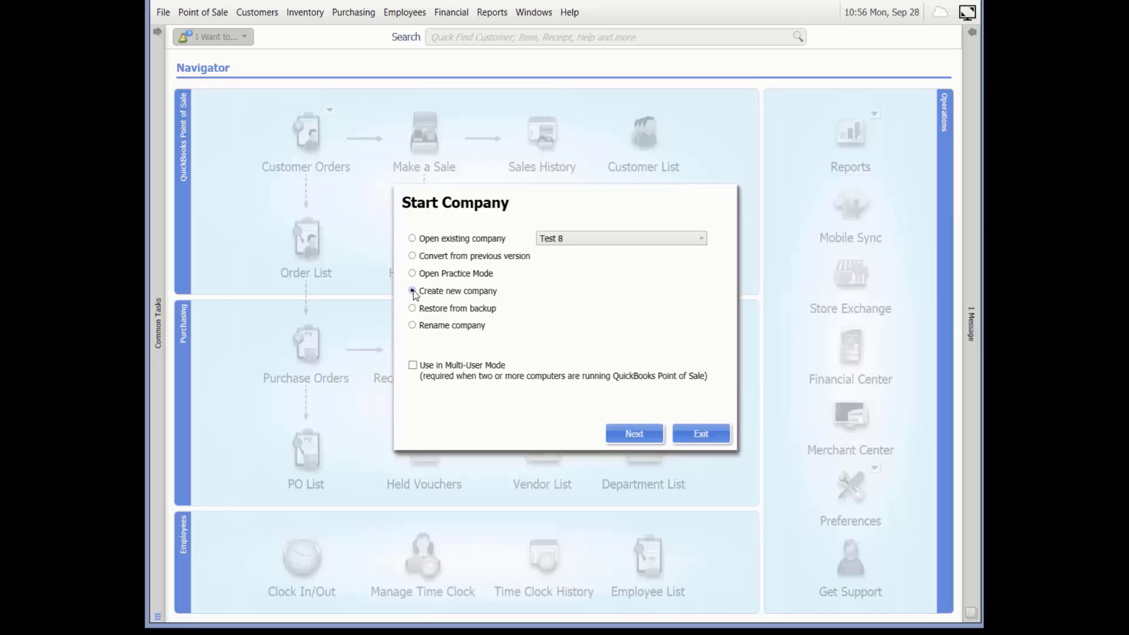
click(414, 367)
click(413, 366)
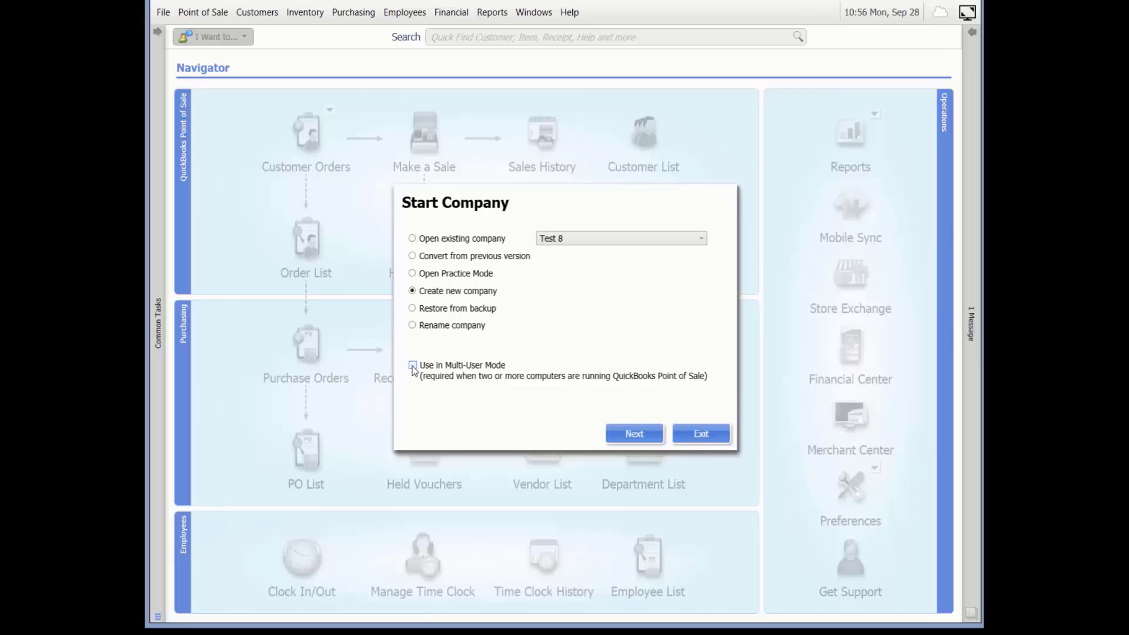
click(628, 435)
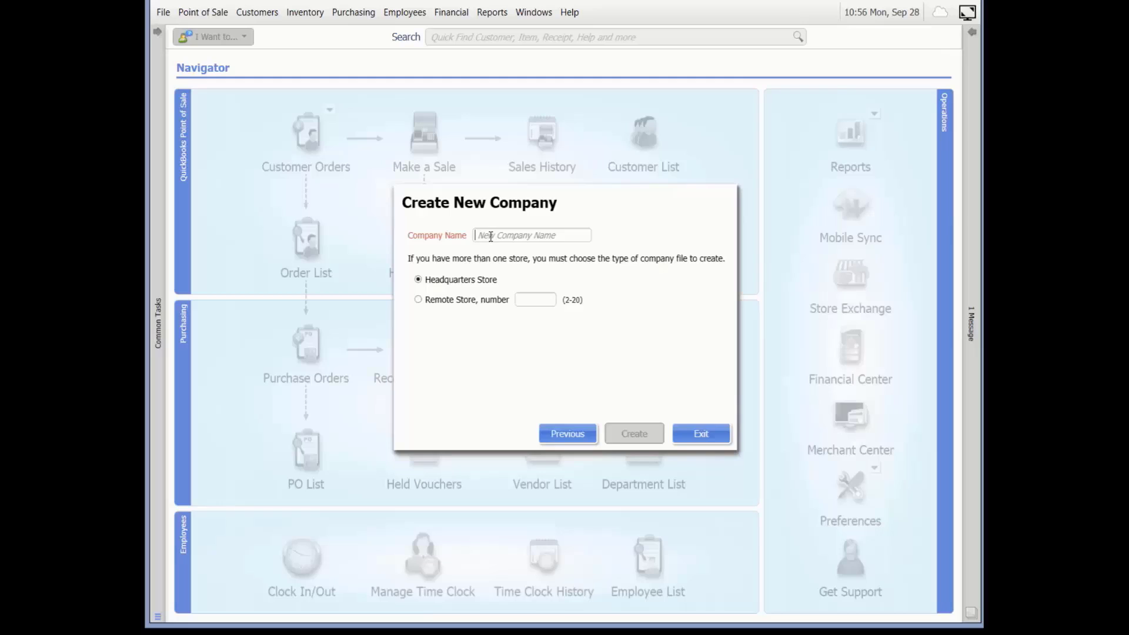
Name the company Carl's Computer Shop, keep it the Headquarters Store, and create it
text(darl)
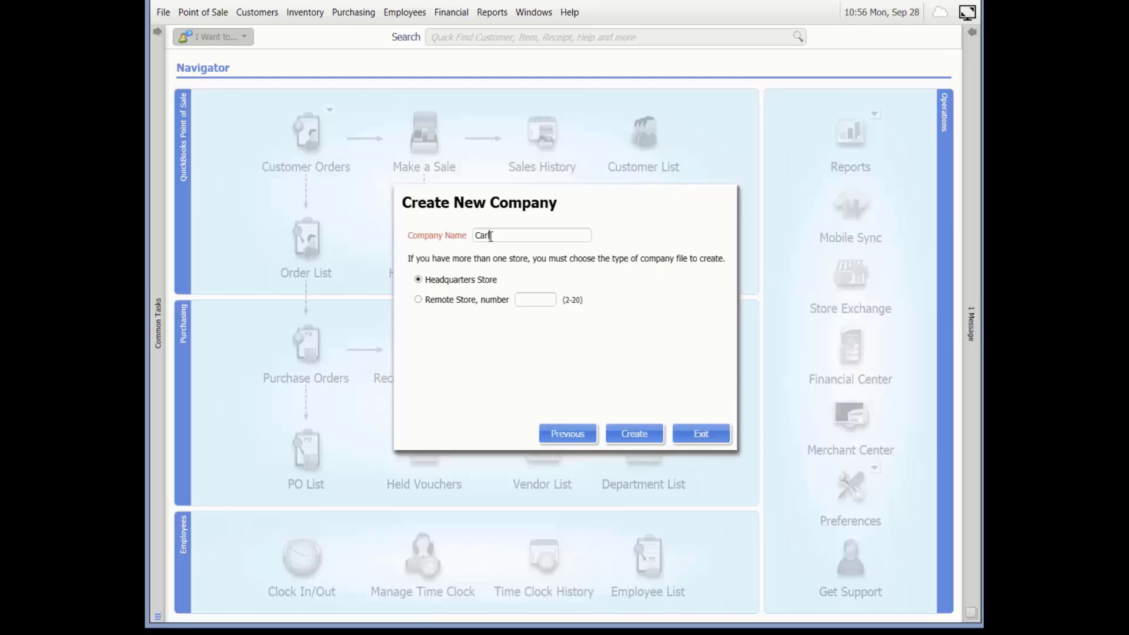
text('s Computer Shop)
click(419, 300)
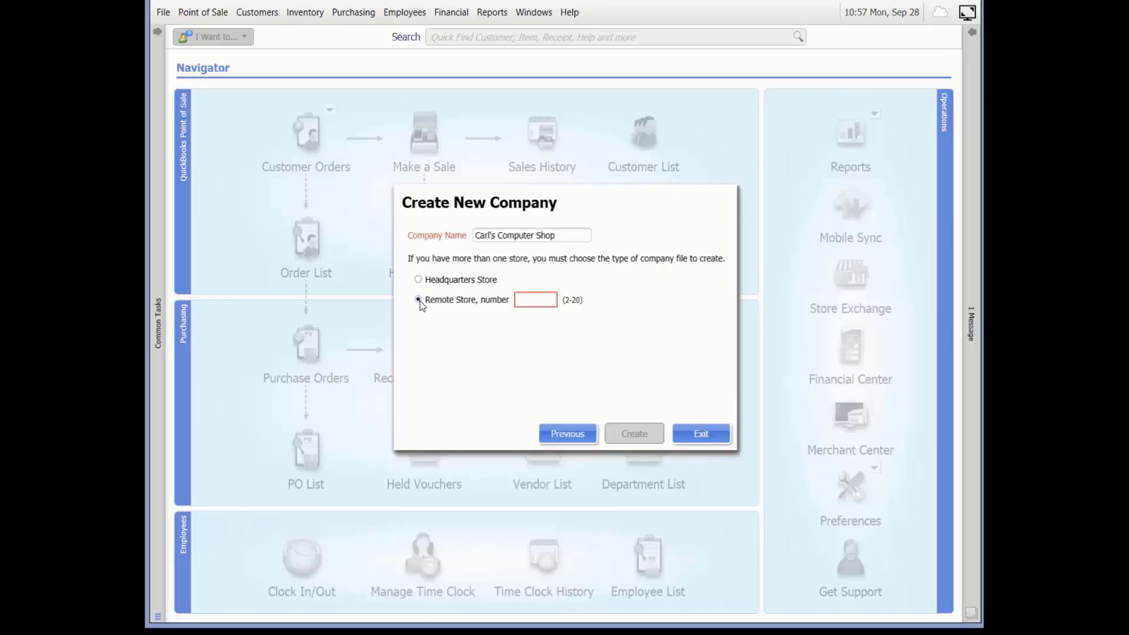
click(418, 279)
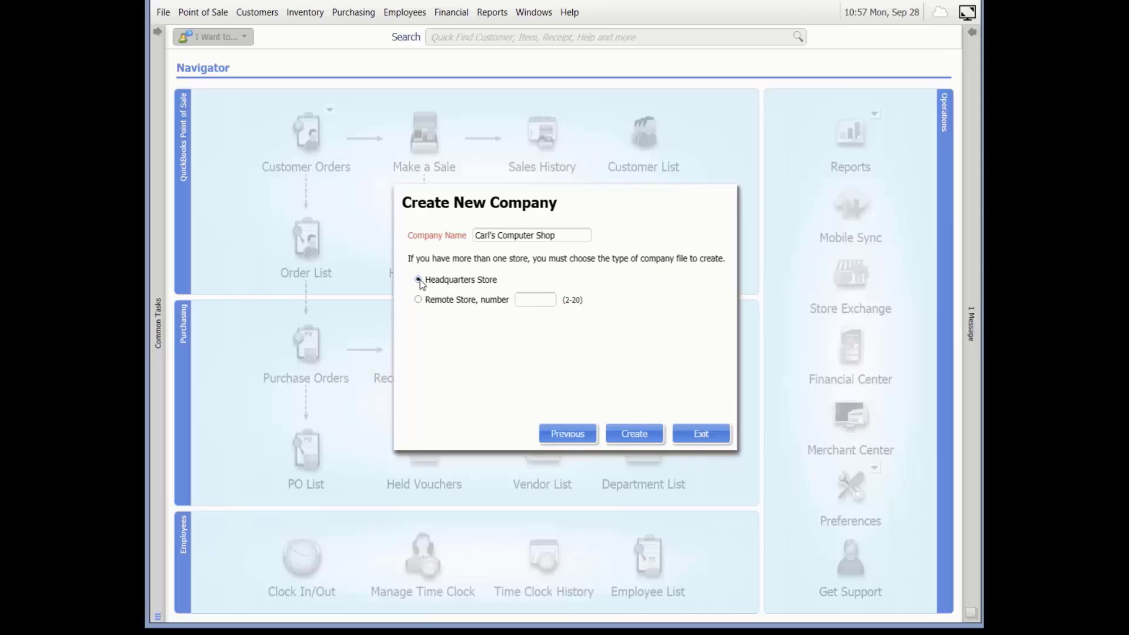
click(628, 433)
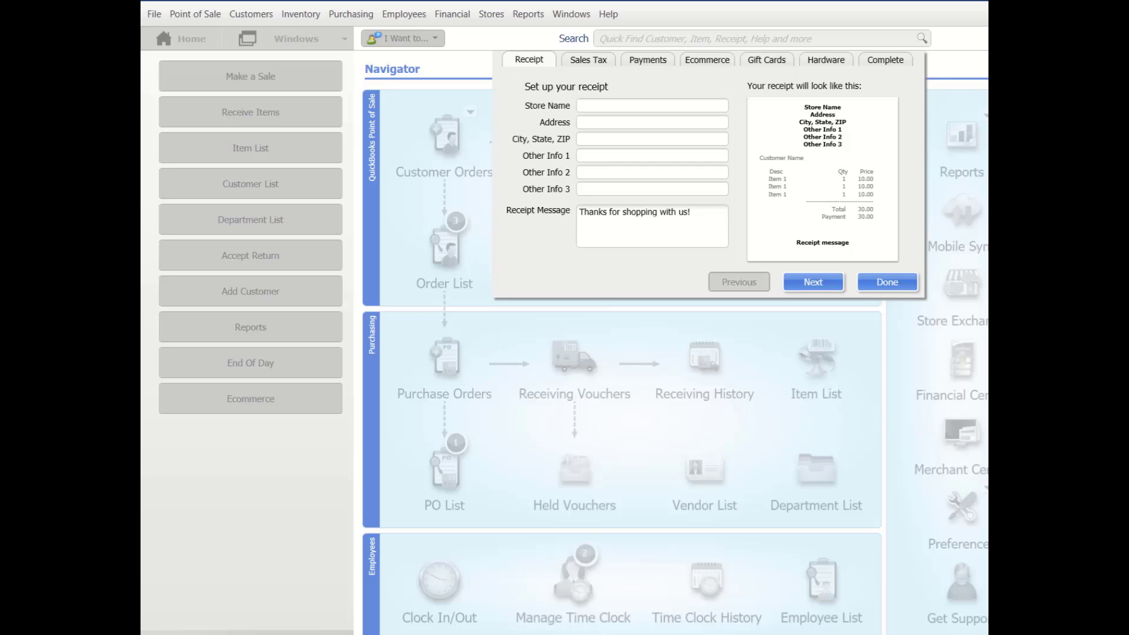
Enter store name Al's Sport Hut plus its street address and city/state/ZIP on the receipt
click(155, 18)
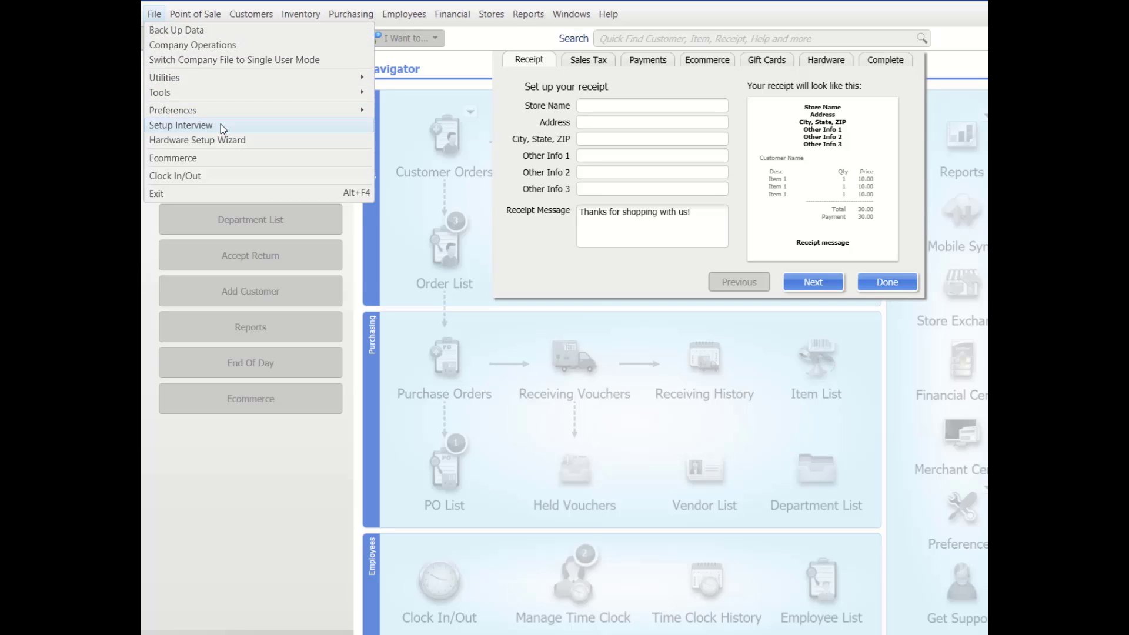
click(587, 105)
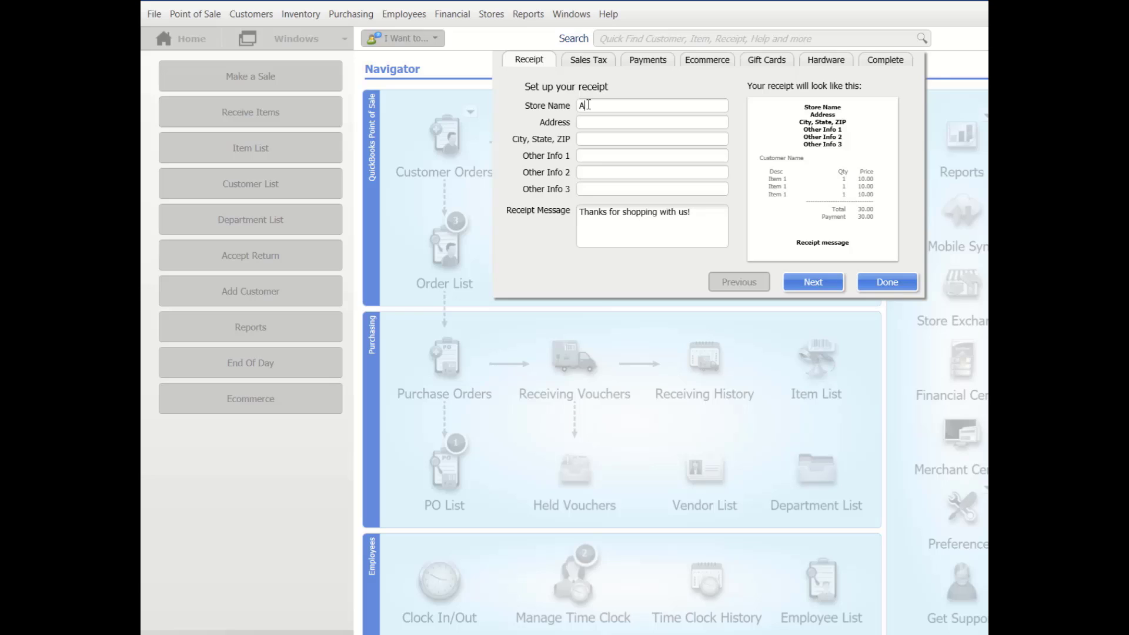
text(l's Sport Hut)
key(Tab)
text(123 Anywhere L)
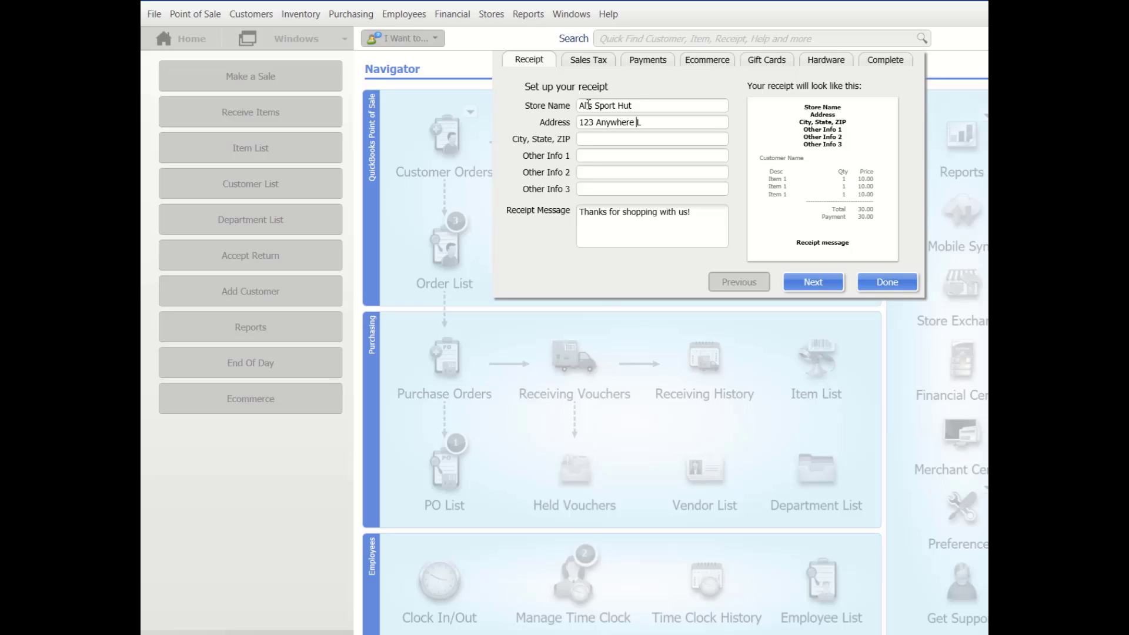
text(ane)
text(Anycity)
text(, M)
text(I )
text(4923)
text(1)
Add the store phone number as Other Info 1 and select the default receipt message text
click(599, 156)
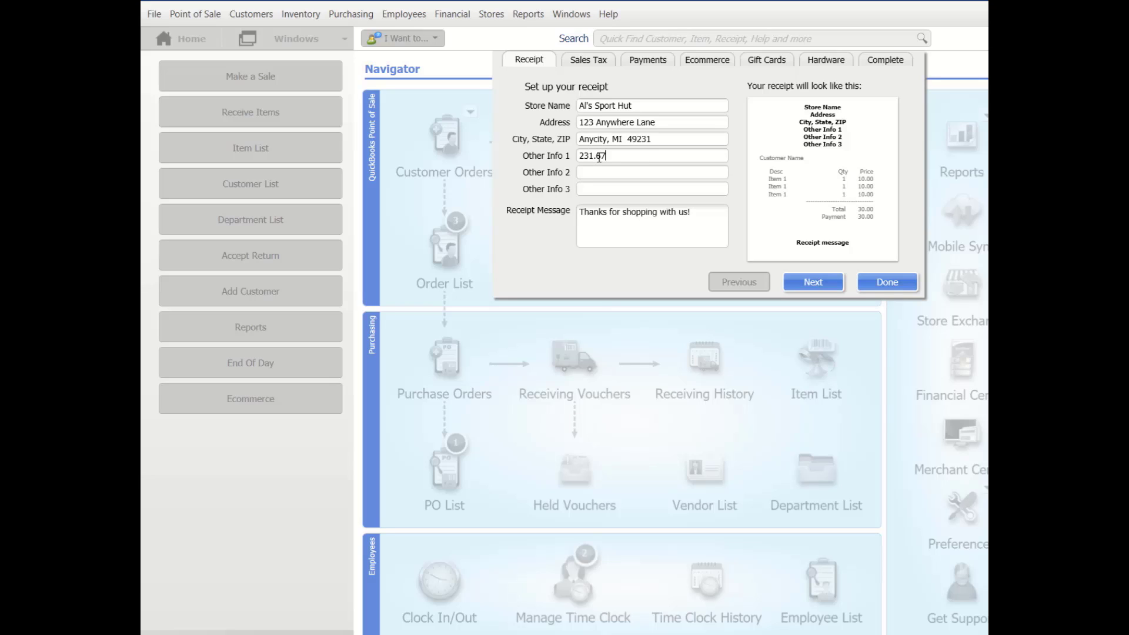
drag(581, 212, 709, 210)
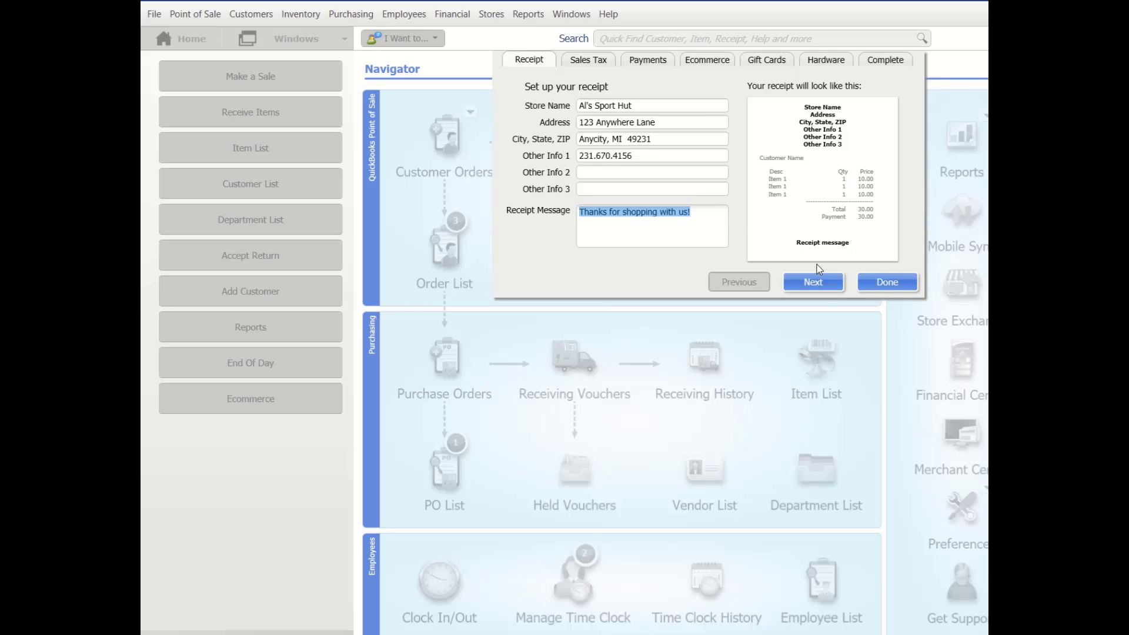
On the Sales Tax page, change the rate from 7 to 6% and name State of Michigan as the tax agency
click(819, 287)
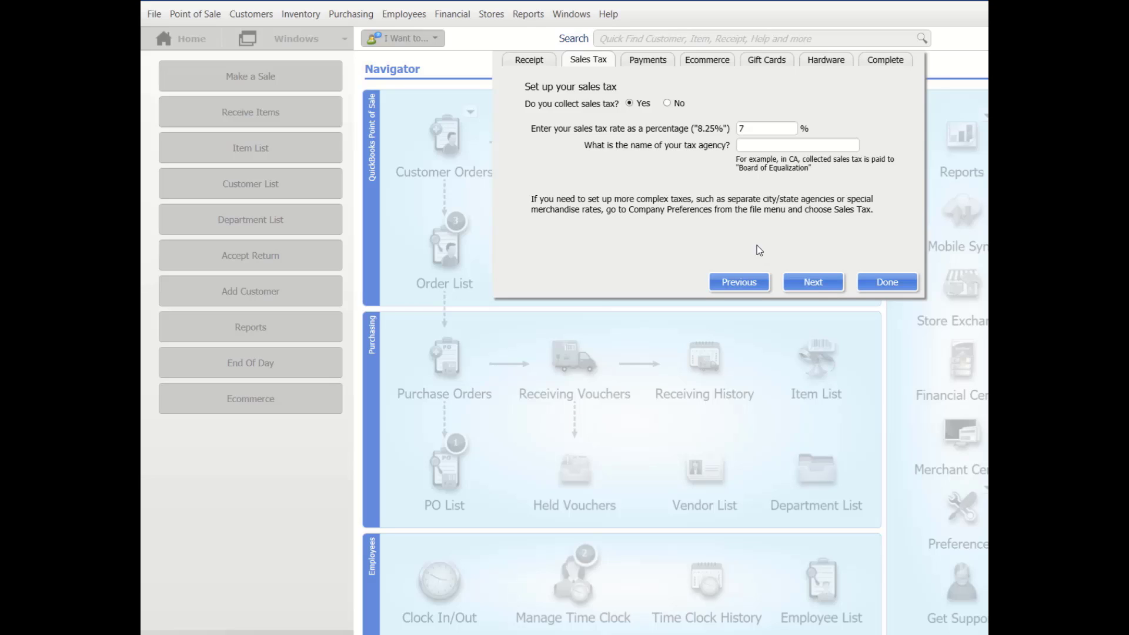
drag(756, 129, 721, 135)
double_click(745, 134)
text(6)
click(751, 144)
text(State of Michigan)
click(806, 283)
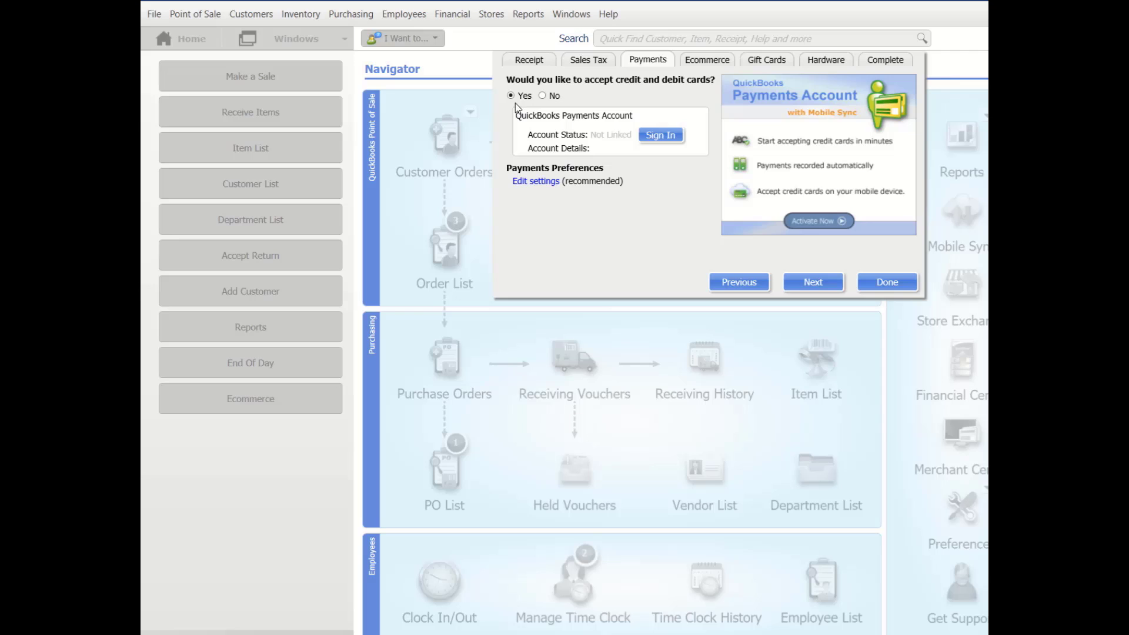
Skip the payments account sign-in and show Payments Preferences: all options unchecked, cash back 200
click(657, 136)
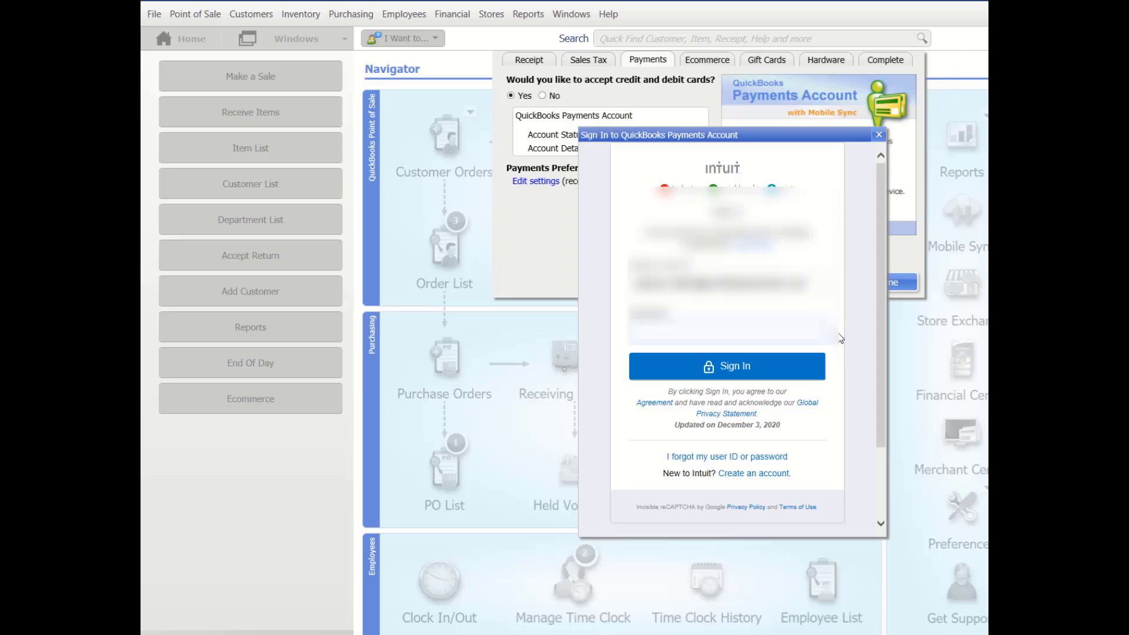
click(879, 135)
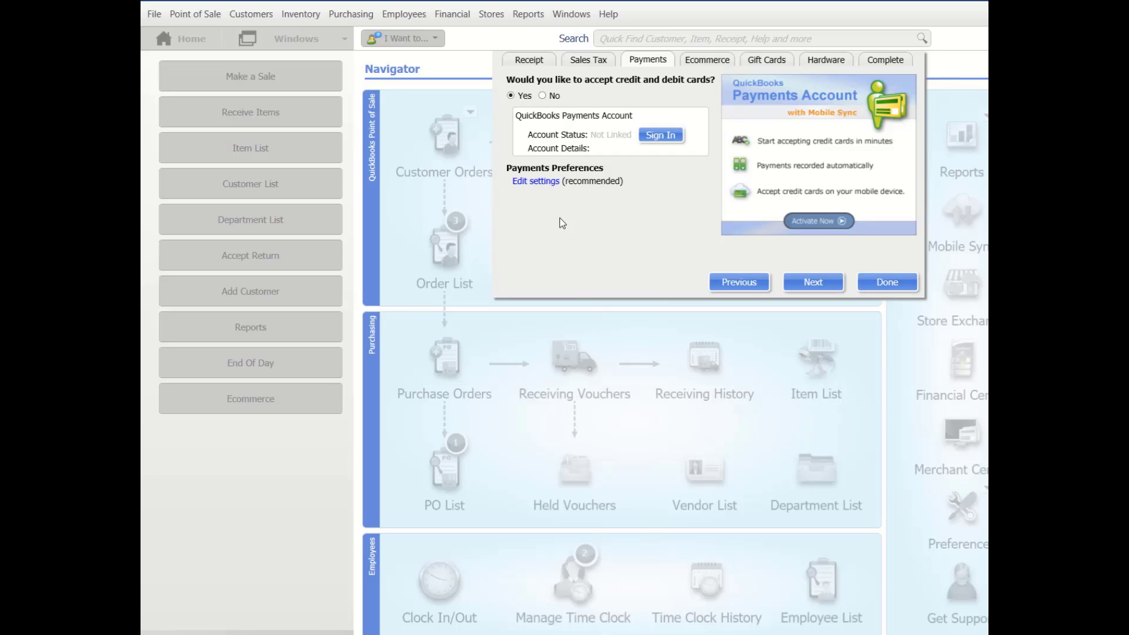
click(542, 183)
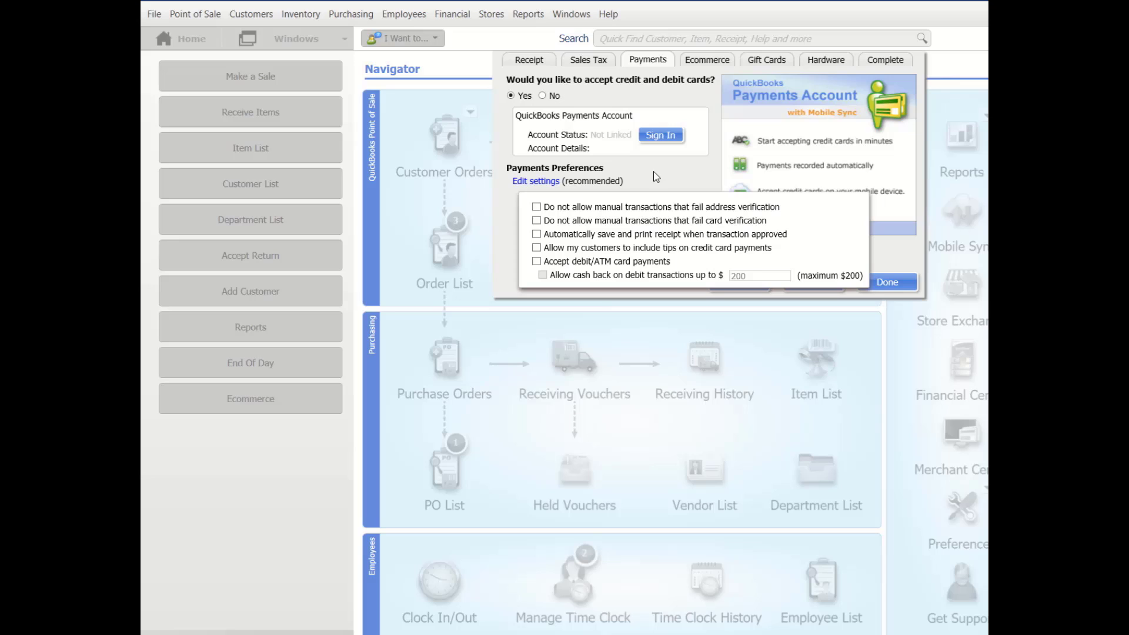
Close the payment preferences popup and advance the Setup Interview to Ecommerce Activation
click(654, 172)
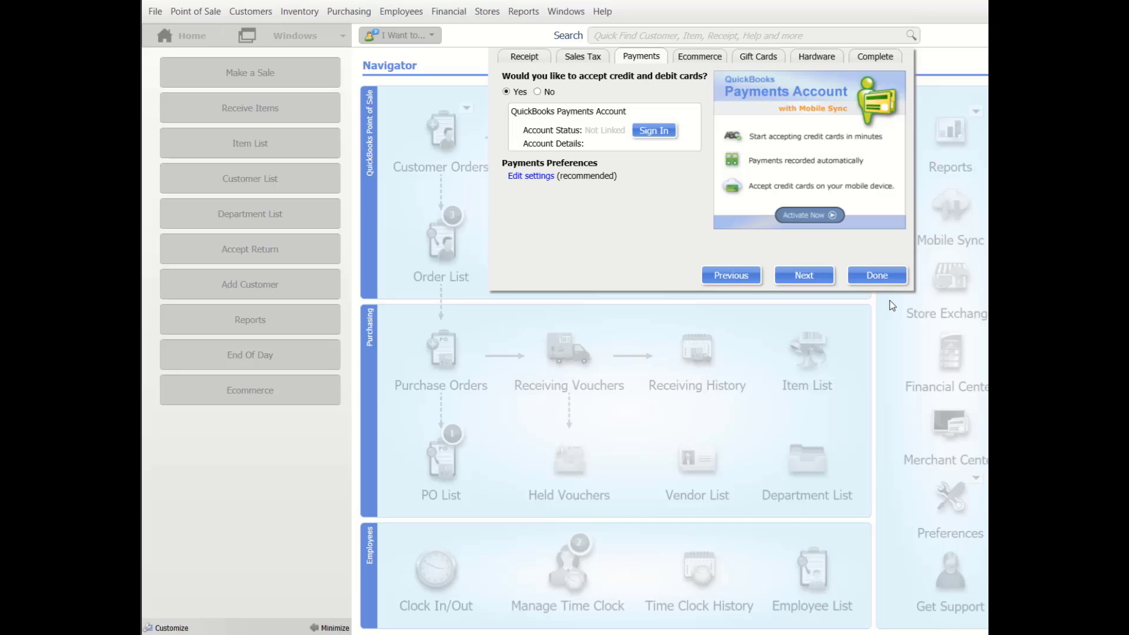
click(820, 280)
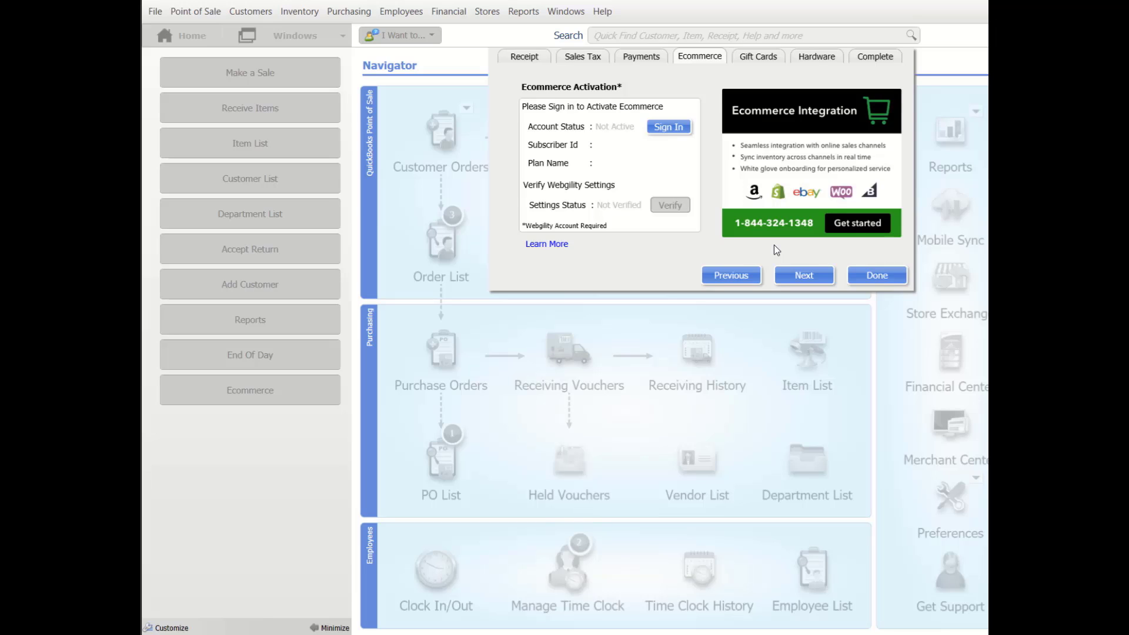
Move past the inactive Ecommerce Activation page to the Gift Cards page
click(791, 278)
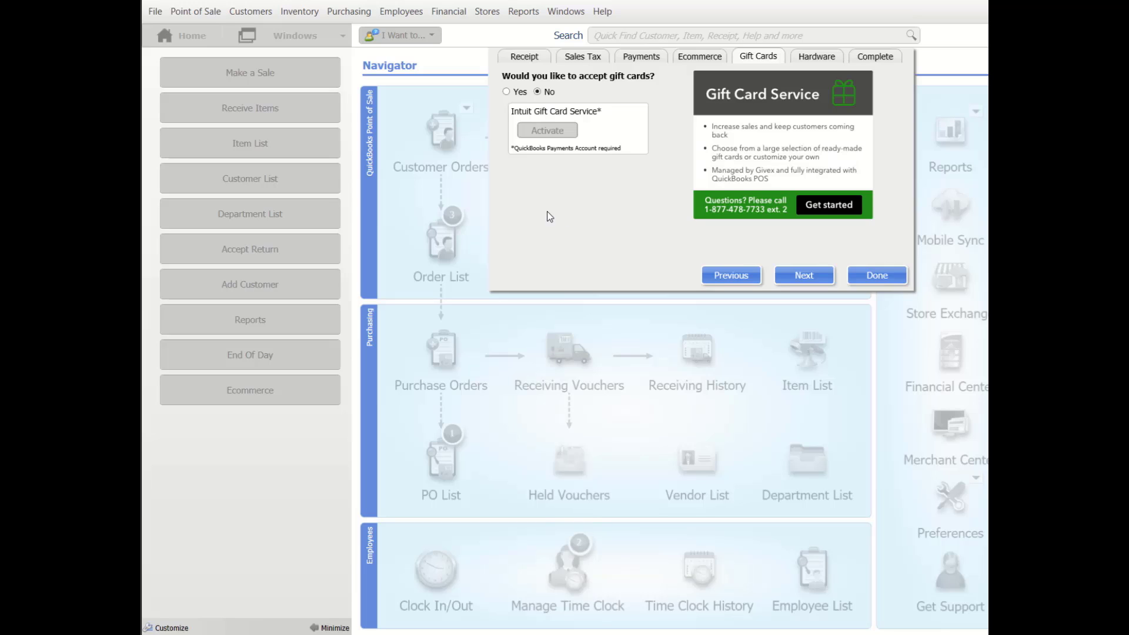
Switch gift card acceptance to Yes and continue to the Hardware page
key(Left)
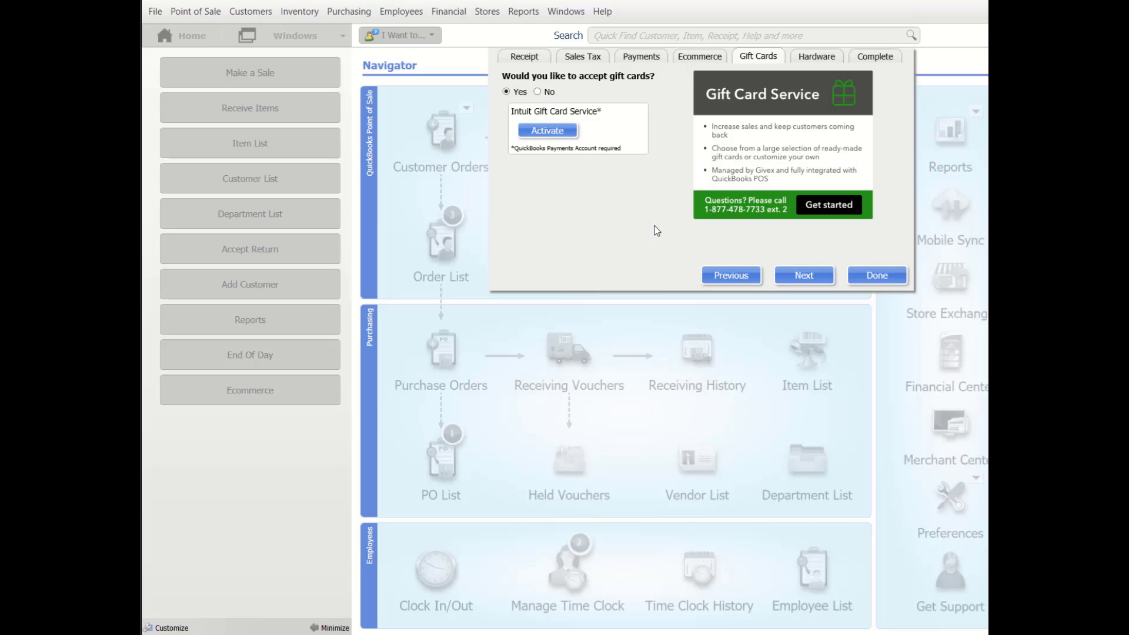
click(805, 278)
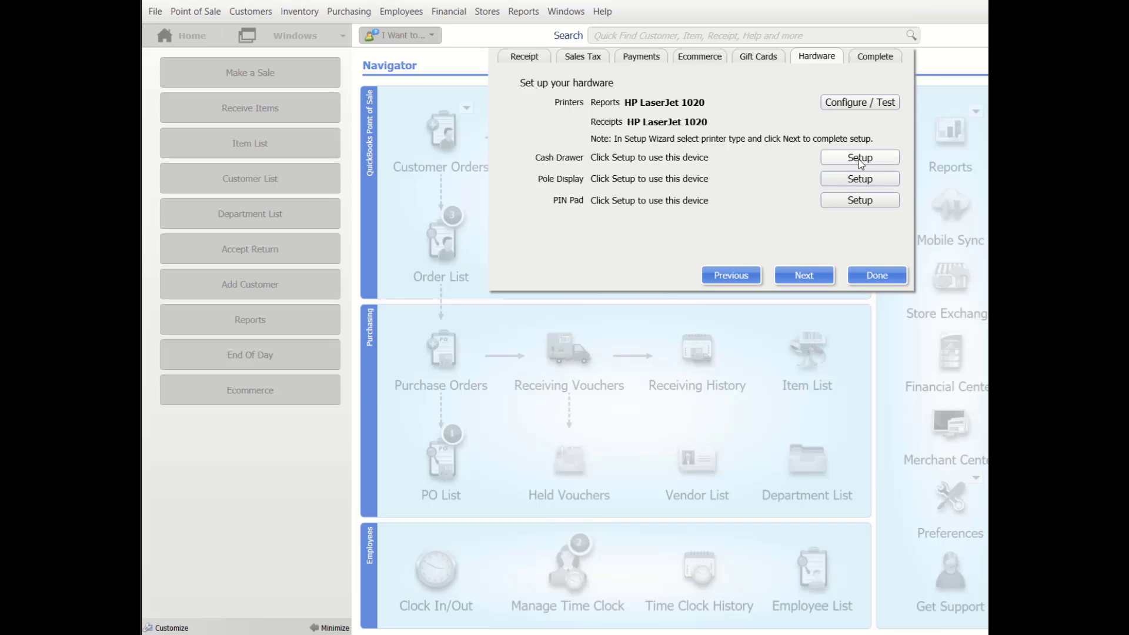
click(860, 160)
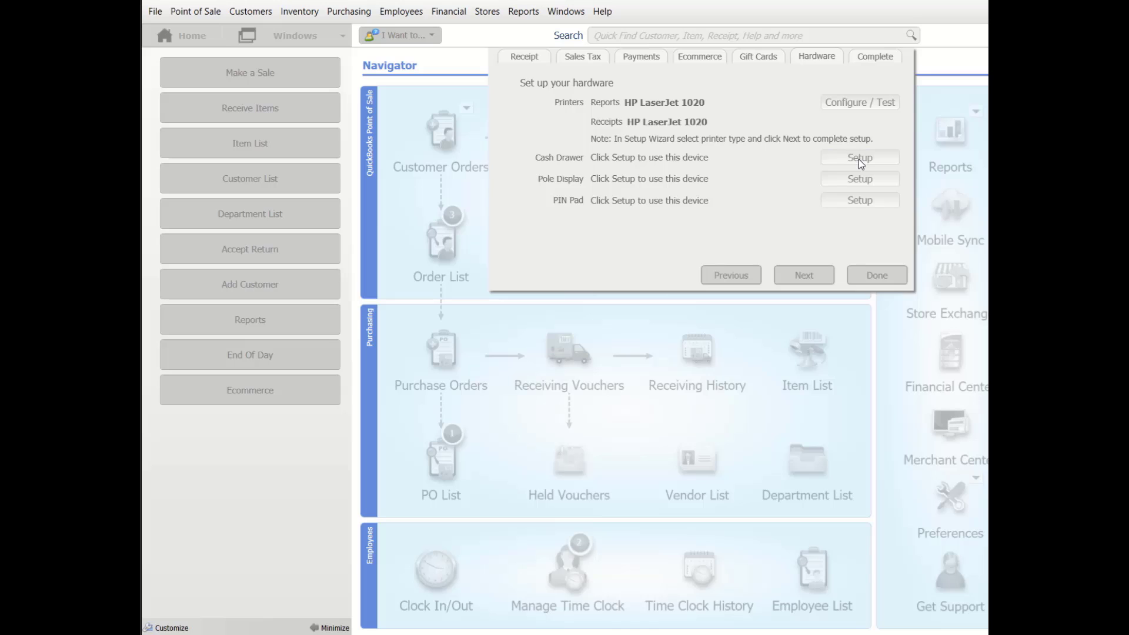
click(738, 350)
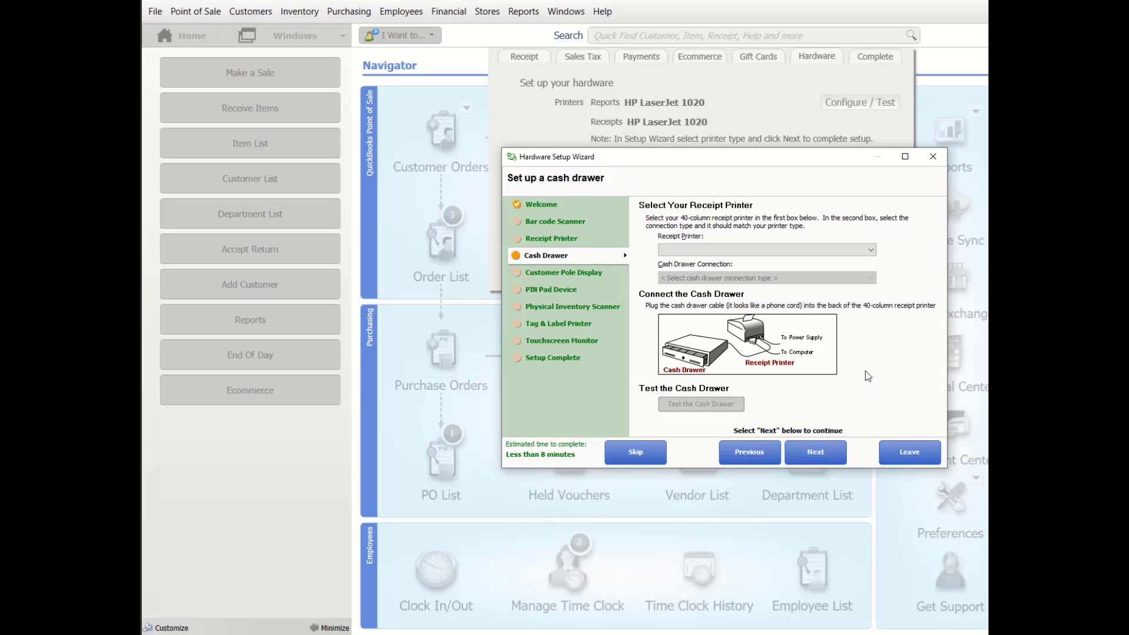
click(933, 156)
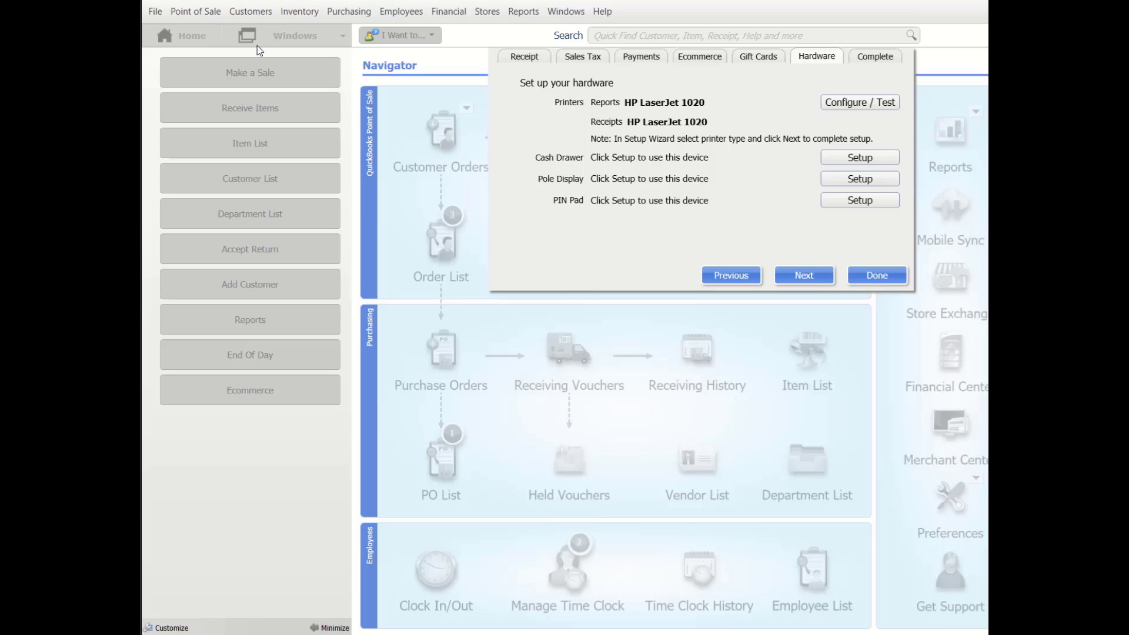
Finish the Setup Interview past the Hardware page with Next and Done, returning to the Navigator
click(156, 13)
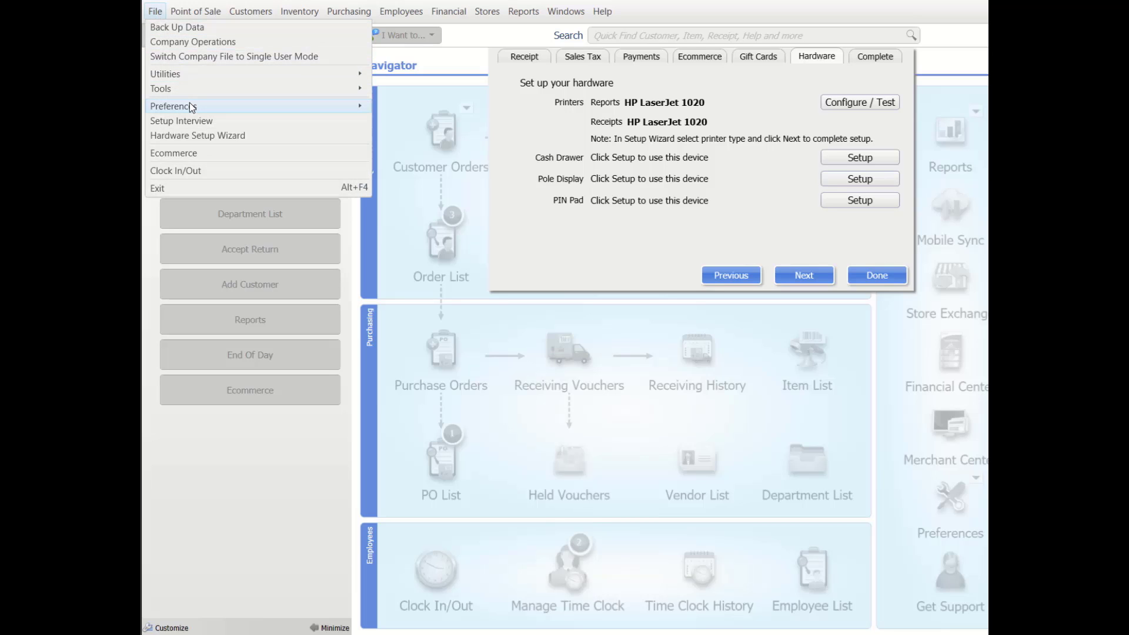
mouse_move(227, 115)
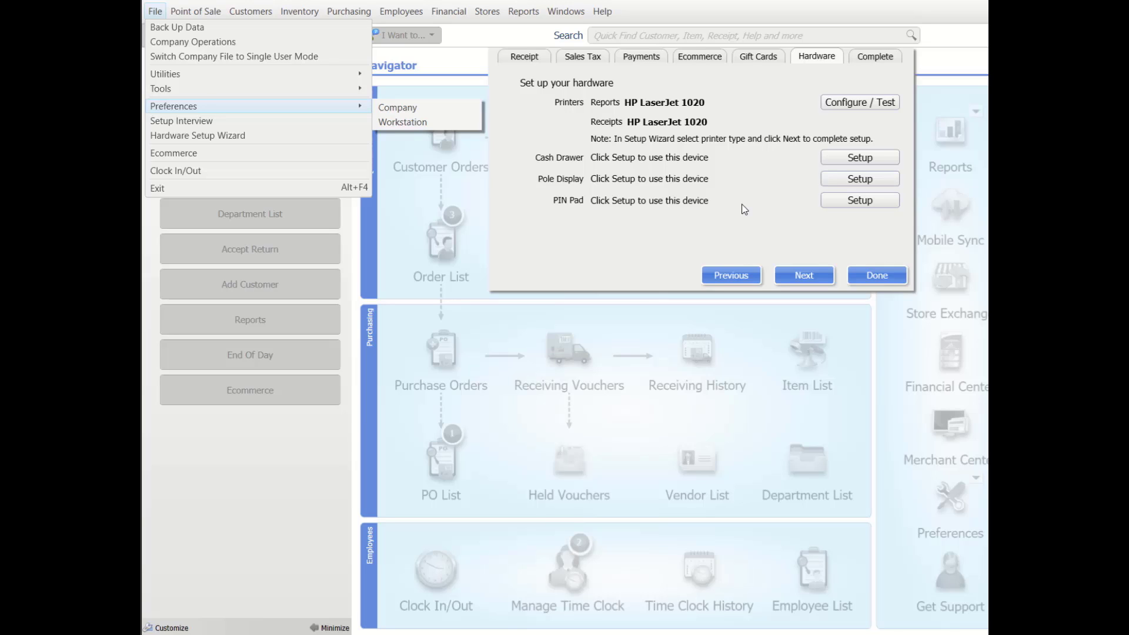
click(802, 274)
click(800, 275)
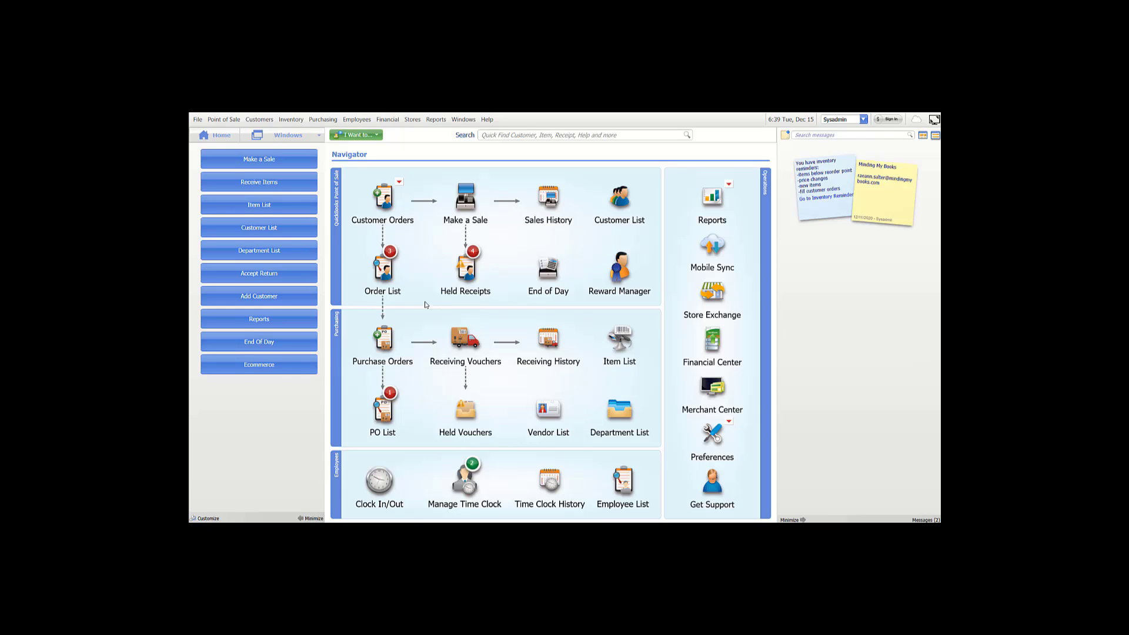
click(194, 120)
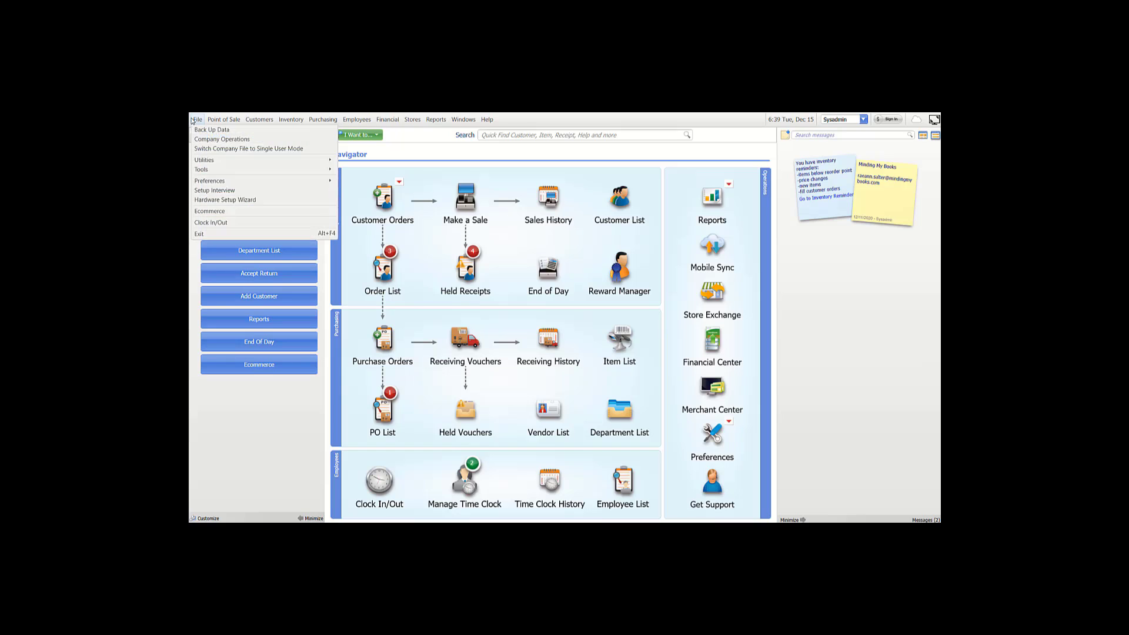
mouse_move(252, 182)
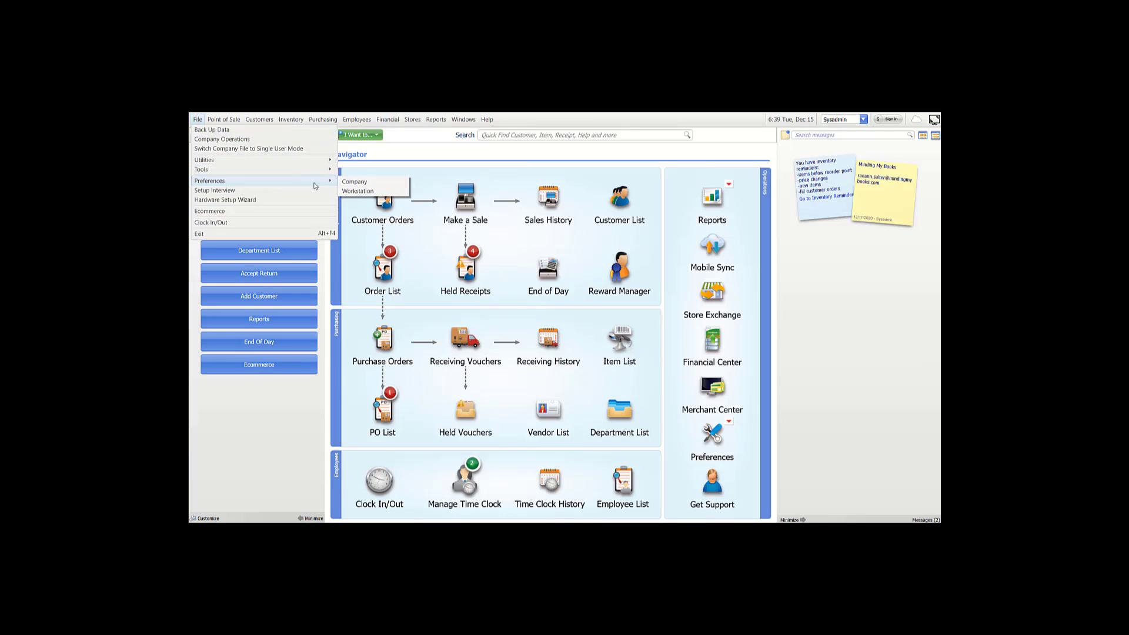
Open Company Preferences via File > Preferences > Company and review the General page
click(380, 184)
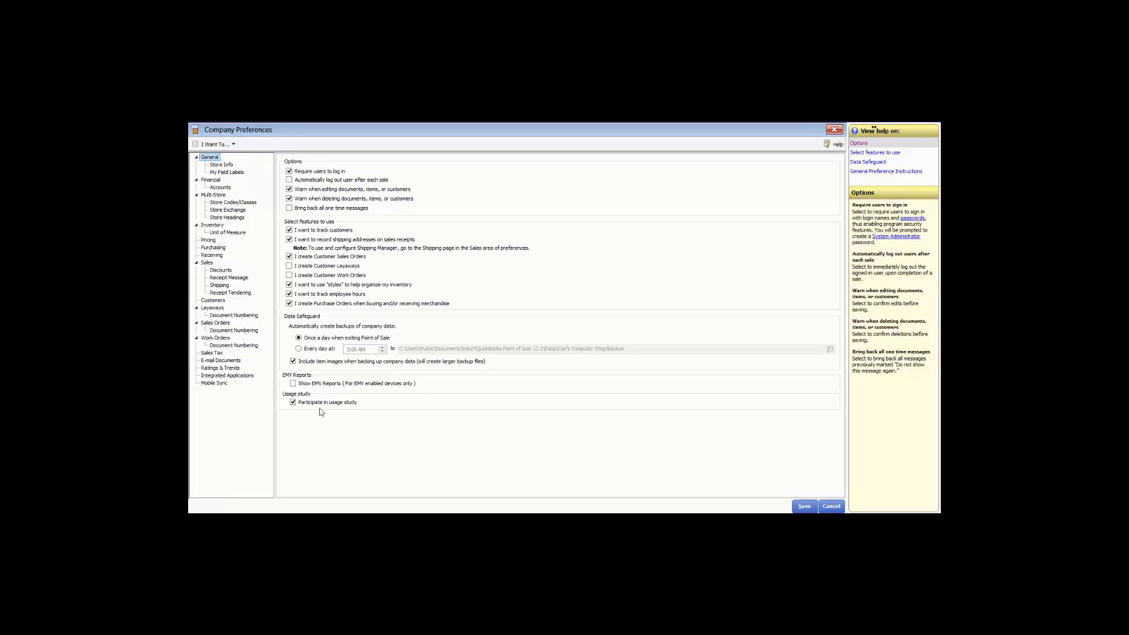
click(321, 411)
Review the Store Info page, then the My Field Labels custom field list
click(228, 165)
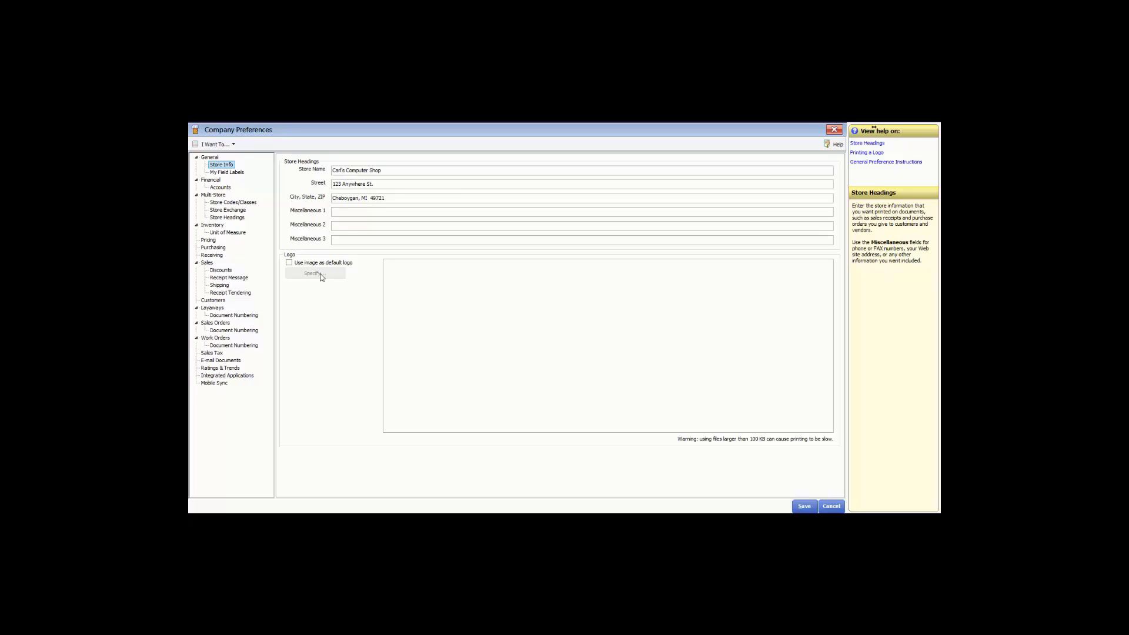
click(228, 172)
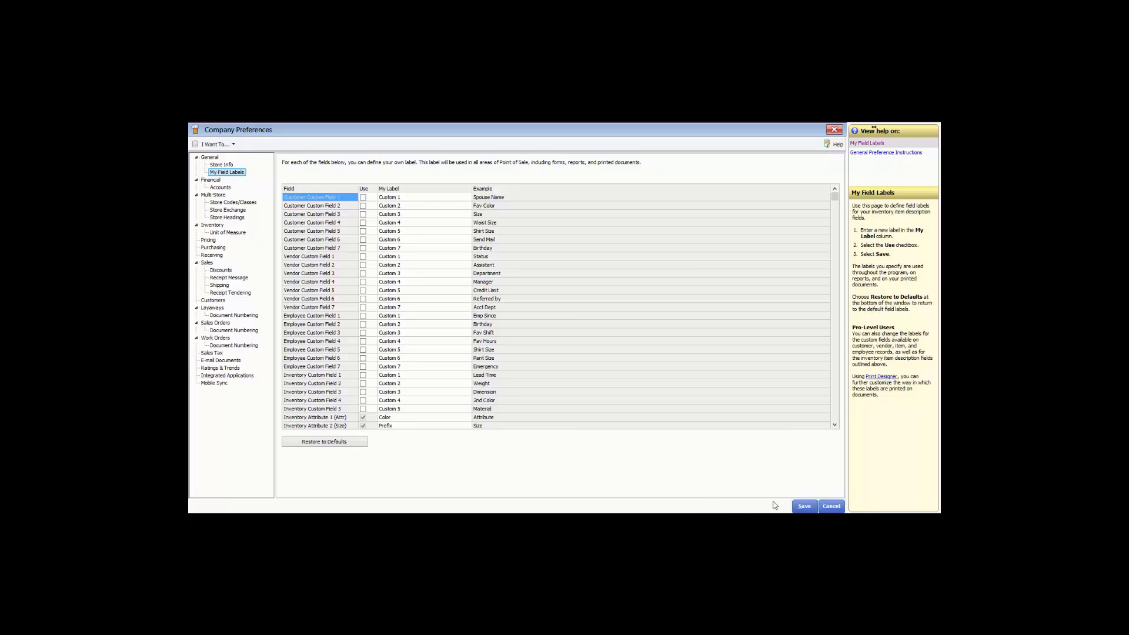
Save the Company Preferences and return to the Navigator home screen
click(803, 507)
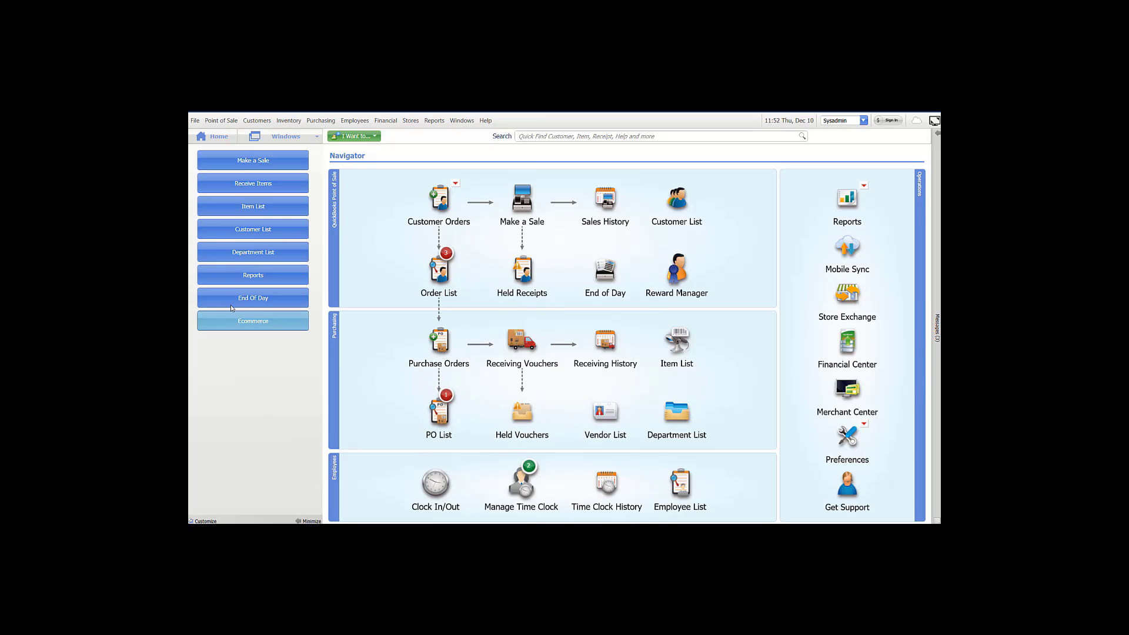
Reopen Company Preferences via File > Preferences > Company on the Inventory page
click(195, 120)
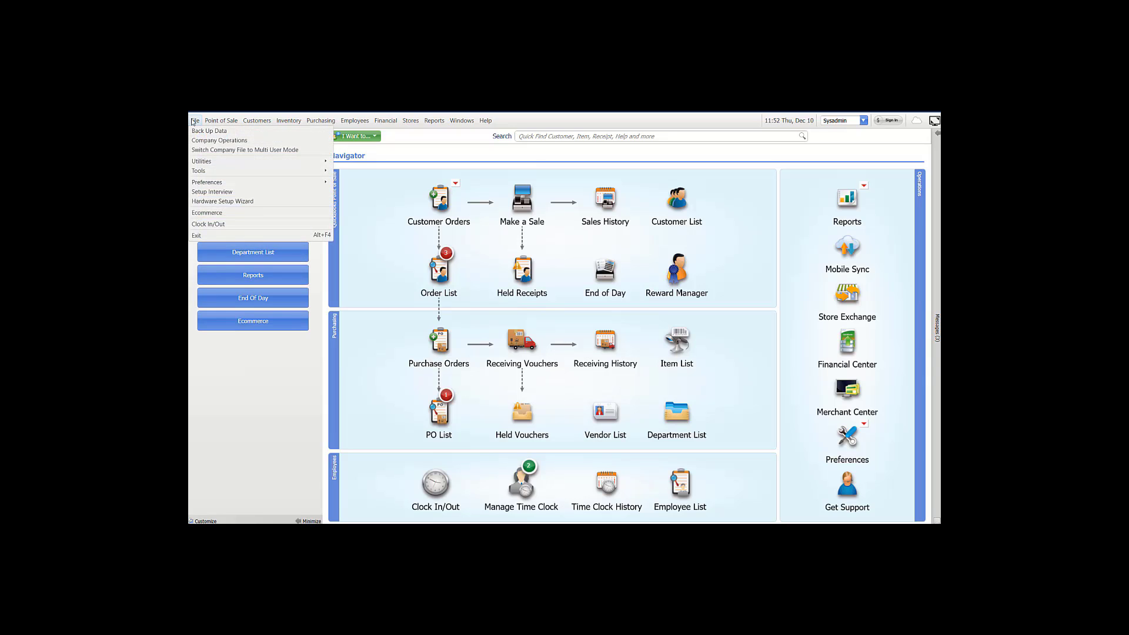
mouse_move(268, 182)
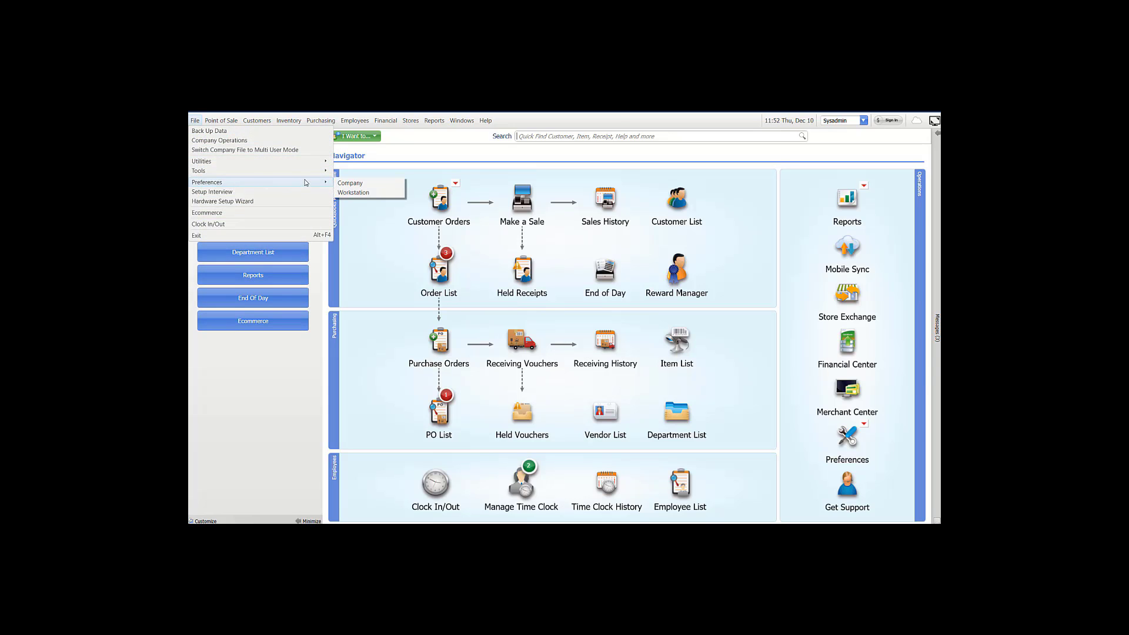
click(349, 184)
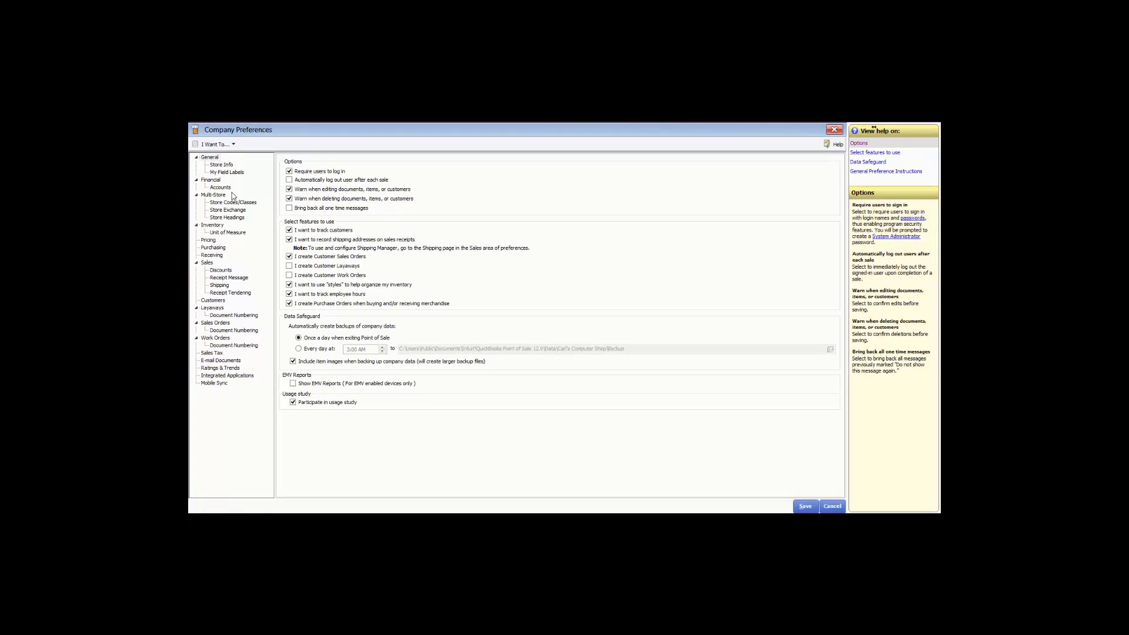
click(215, 227)
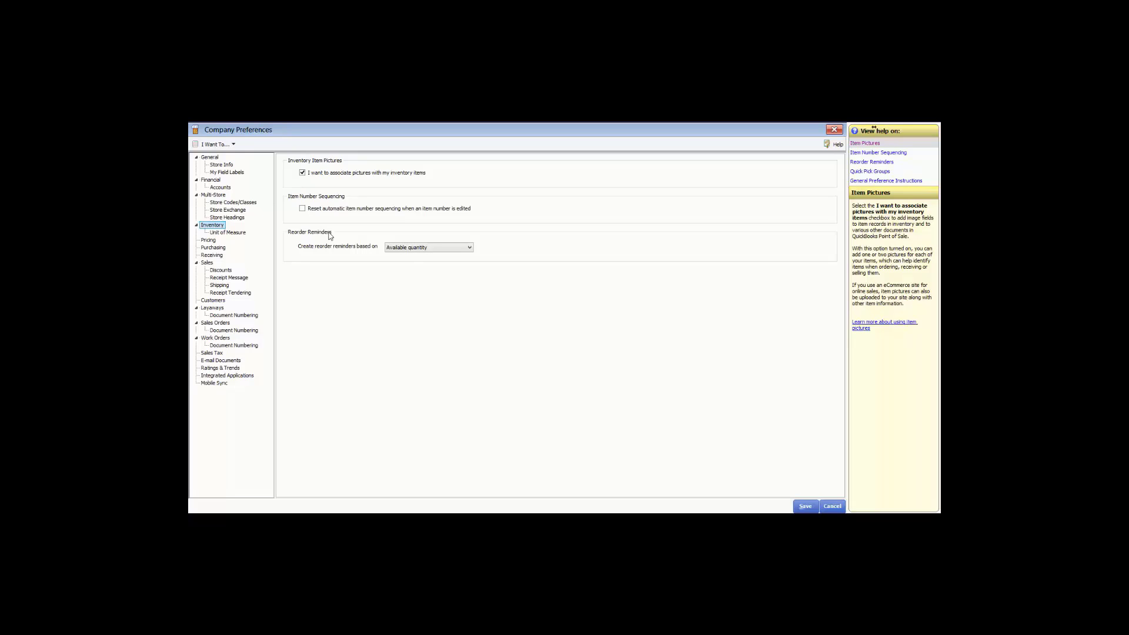
Leave Reorder Reminders unchanged, then view the Unit of Measure preferences and save them
click(471, 250)
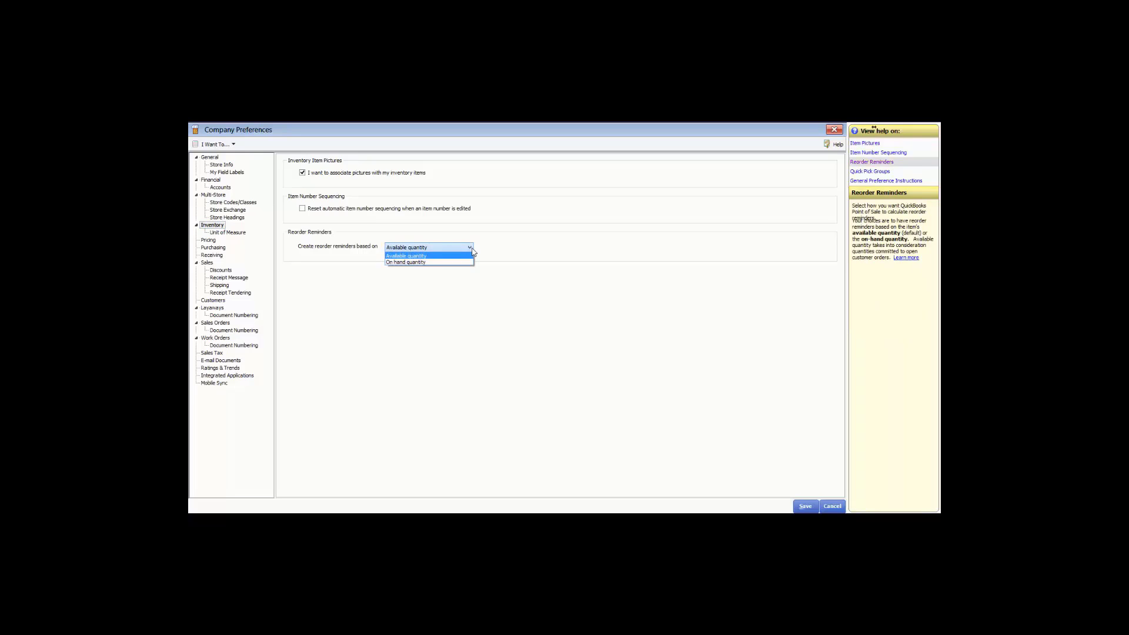
click(472, 251)
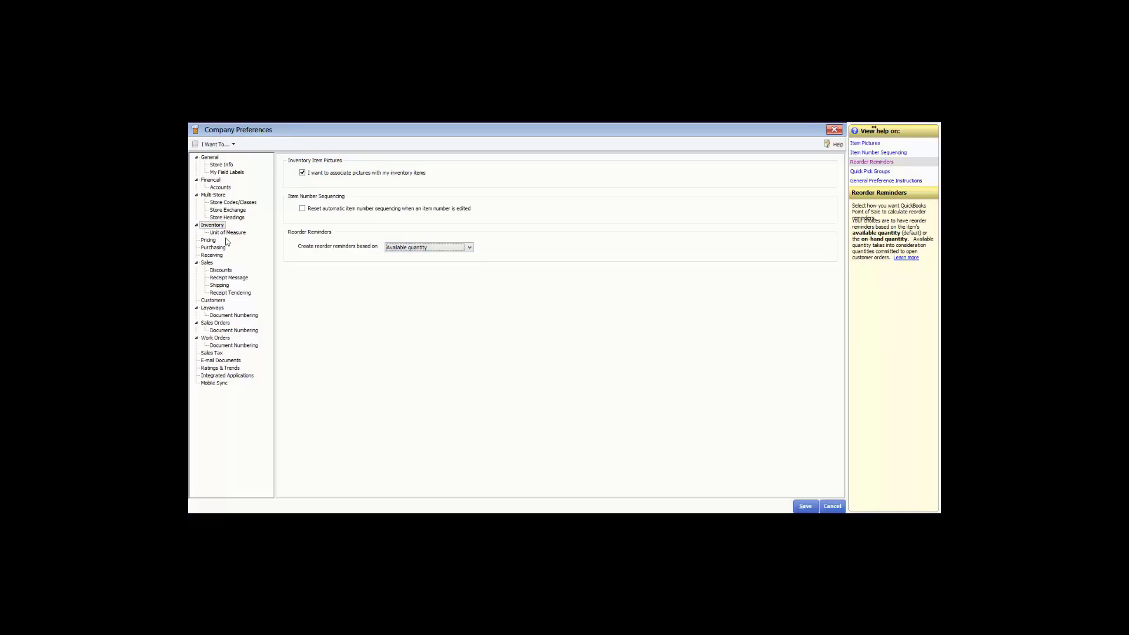
click(228, 233)
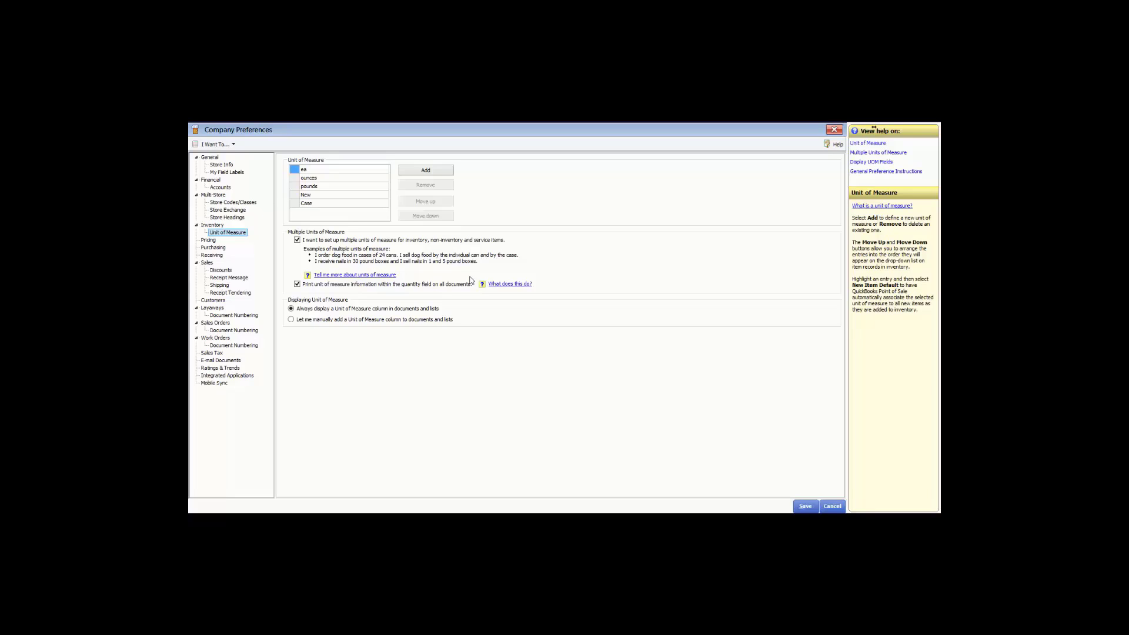
click(803, 508)
Save and close the preferences, then reopen Company Preferences via File > Preferences > Company
click(805, 507)
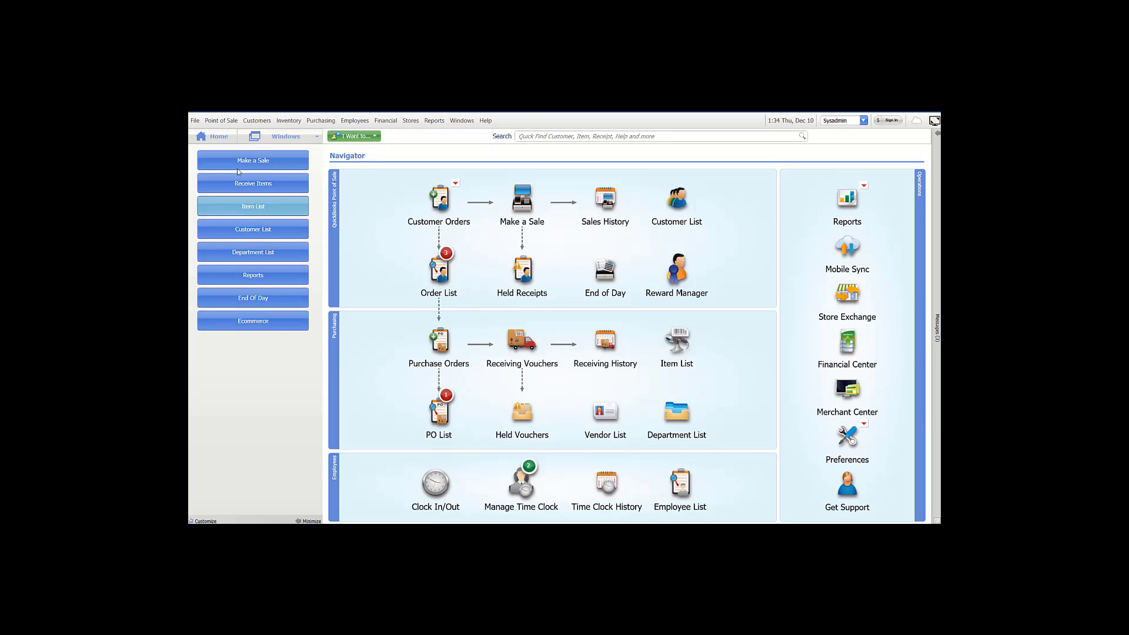
click(195, 120)
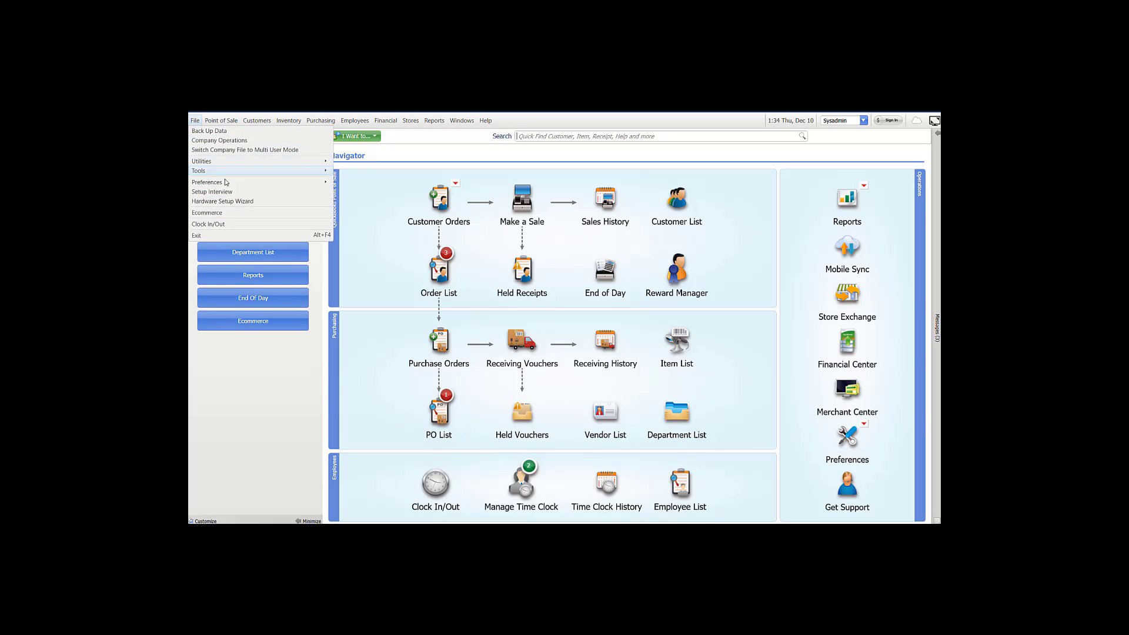
mouse_move(241, 187)
click(353, 184)
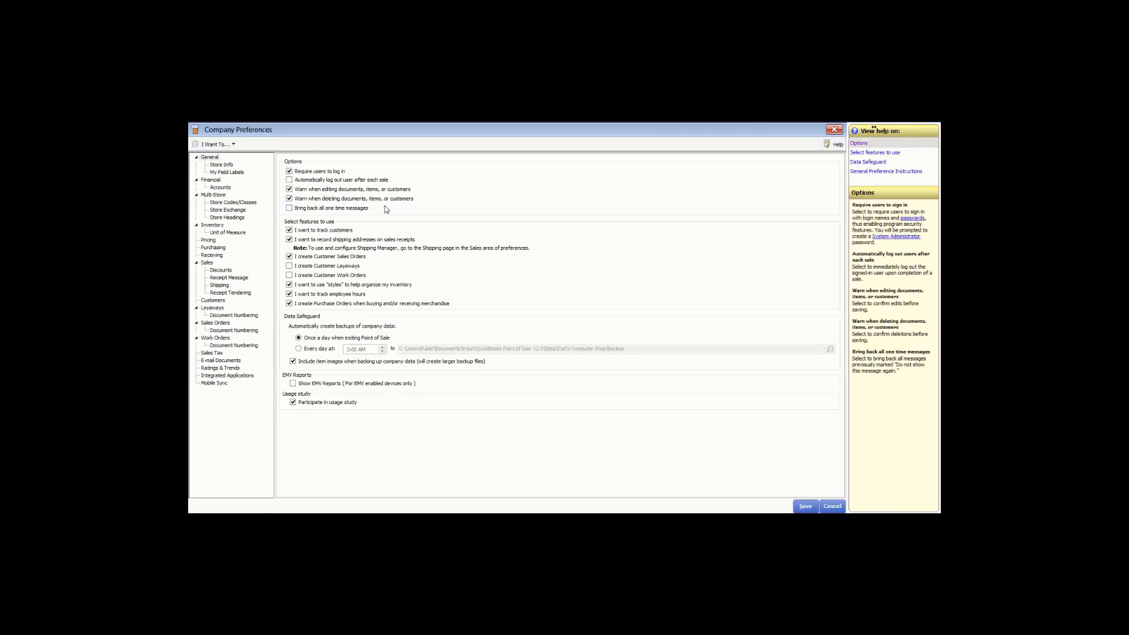
Keep Regular Price as the default, review the 10% Sale markdown, and save pricing preferences
click(208, 240)
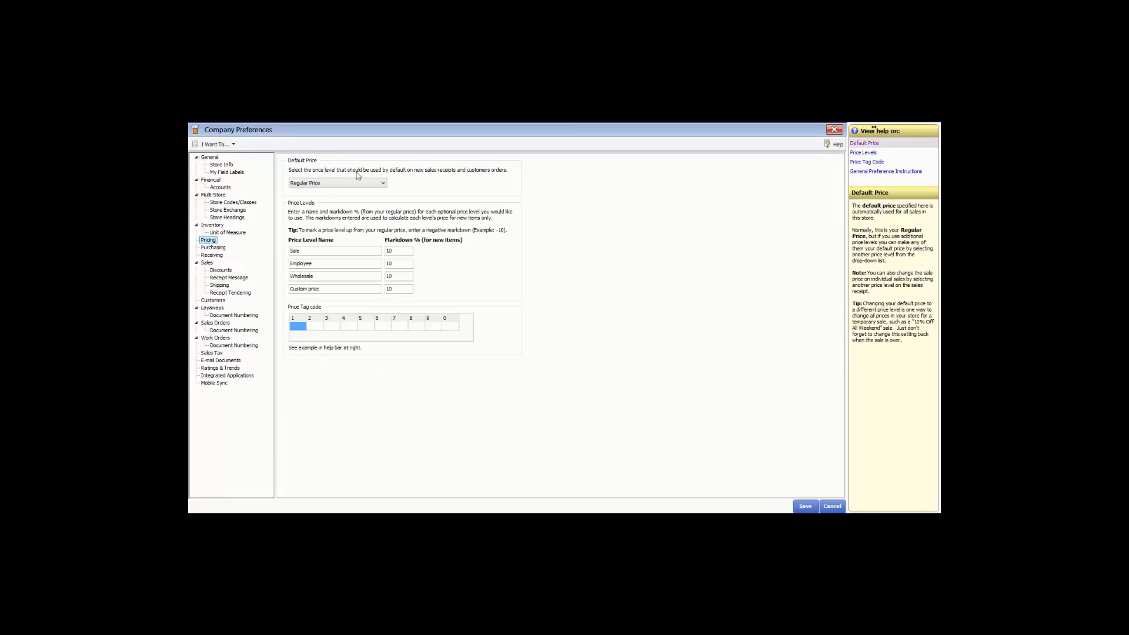
click(384, 183)
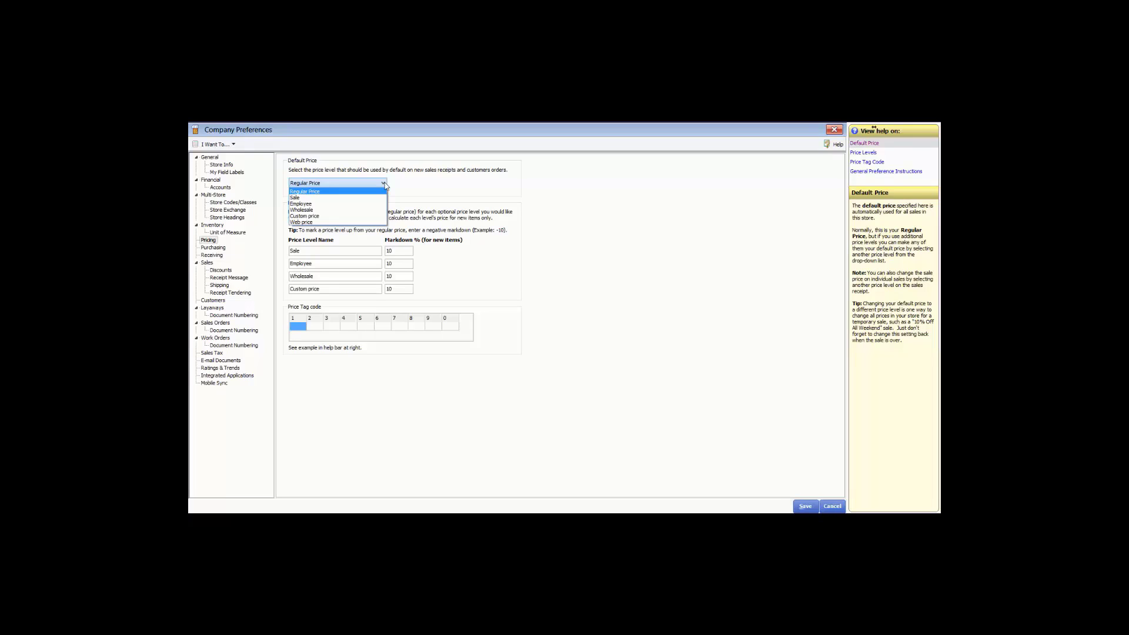
click(385, 186)
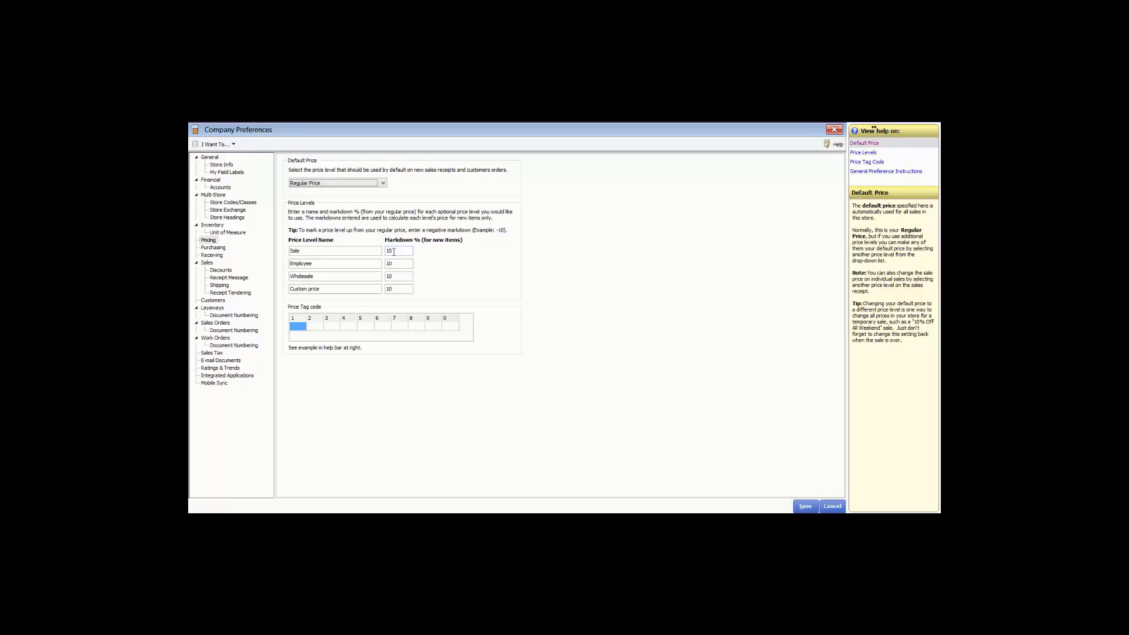
click(390, 251)
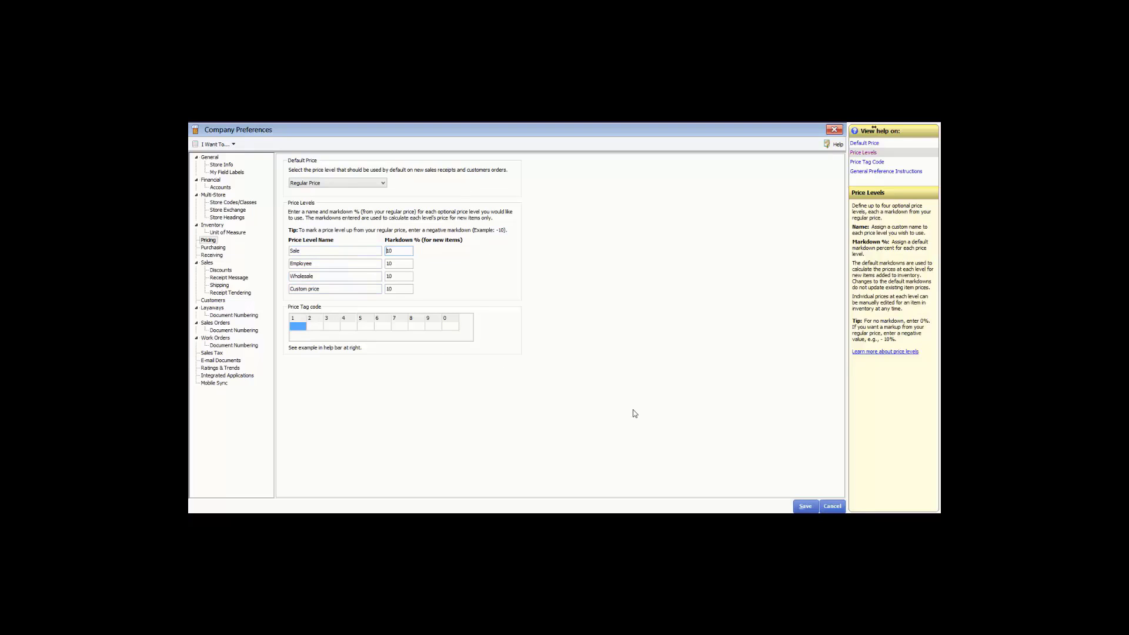
click(803, 507)
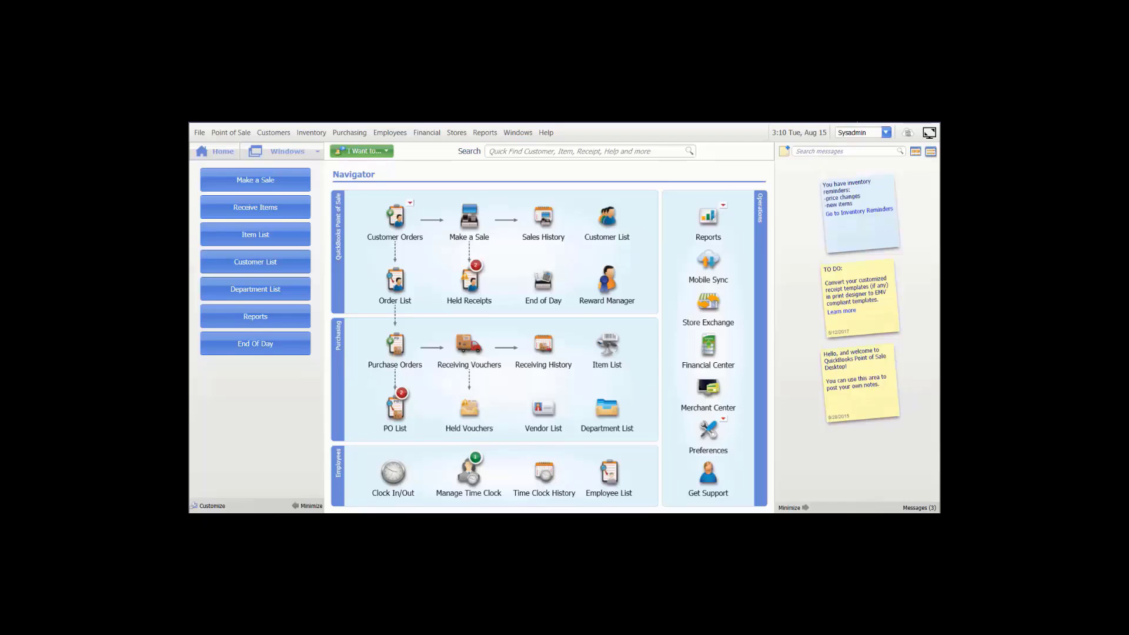
Reopen Company Preferences at the General page through File > Preferences > Company
click(200, 133)
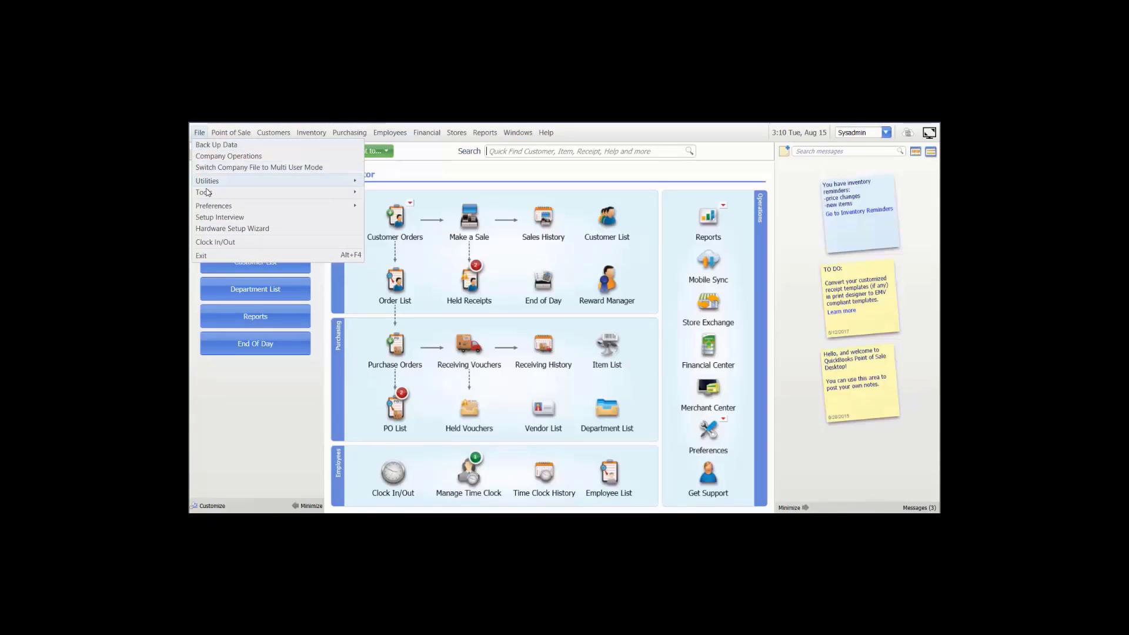
mouse_move(211, 206)
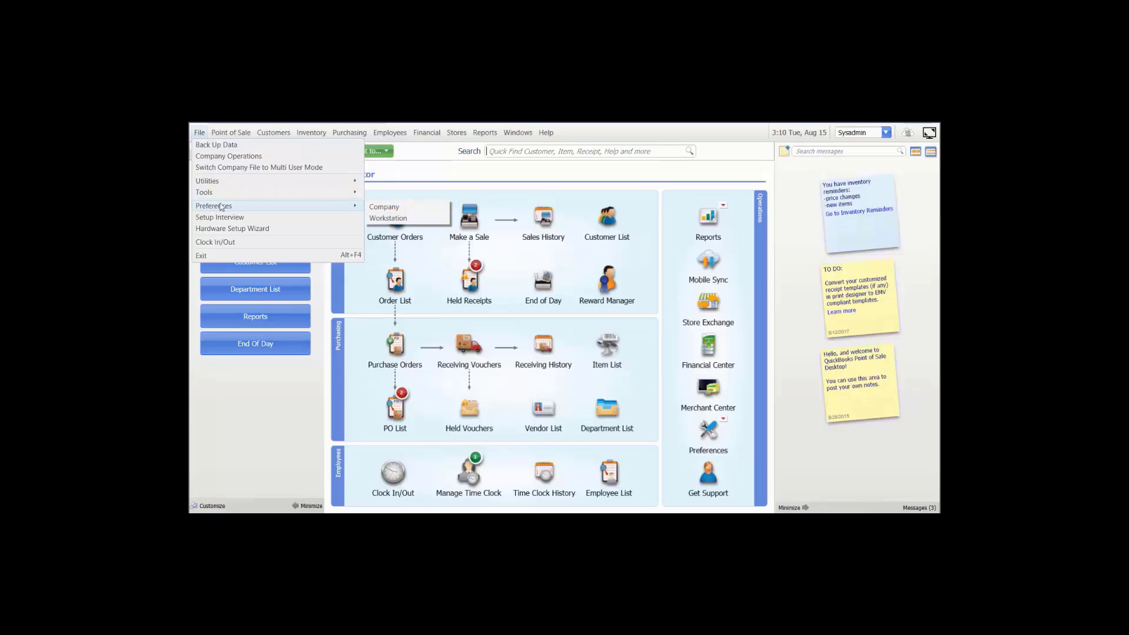
click(377, 208)
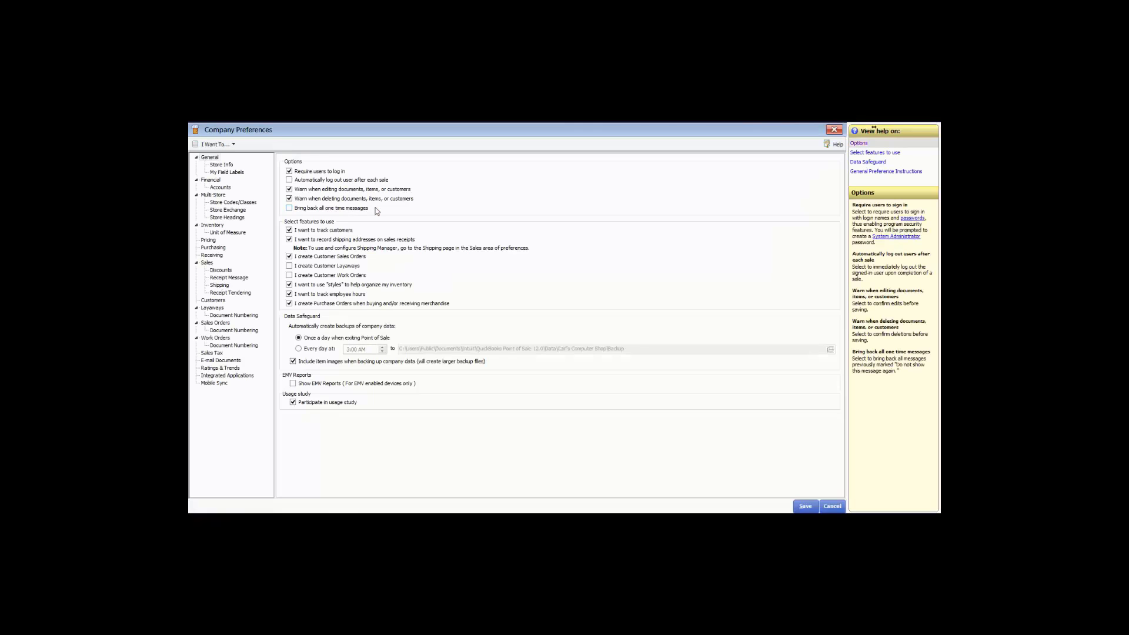
Set the Purchasing PO numbering method to <Vendor Code> <Sequential Number>
click(213, 248)
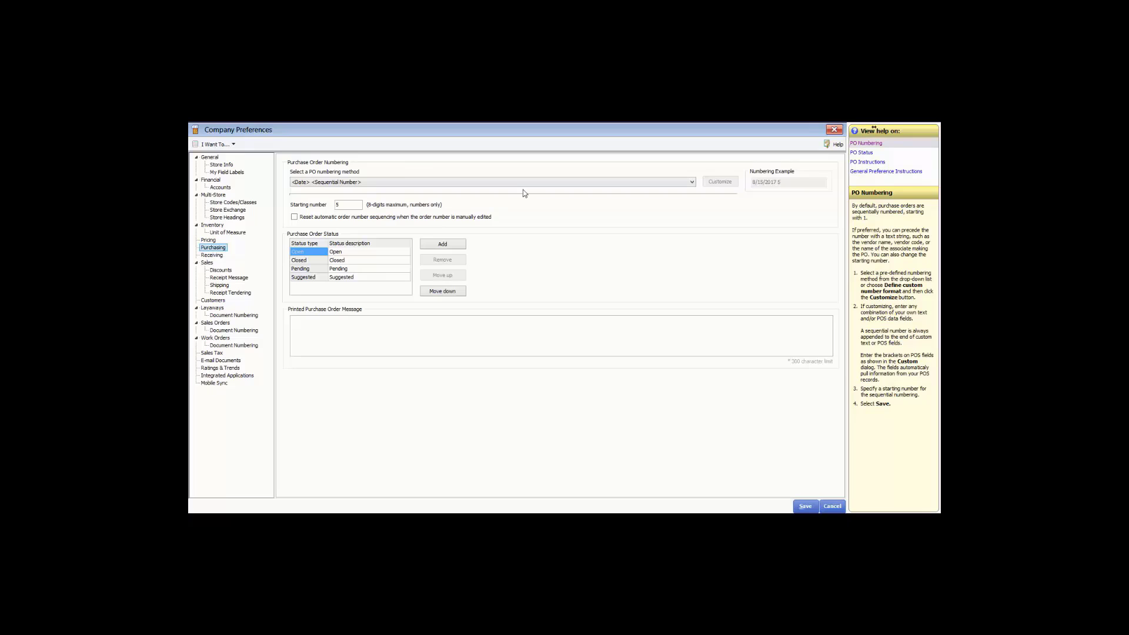
click(692, 184)
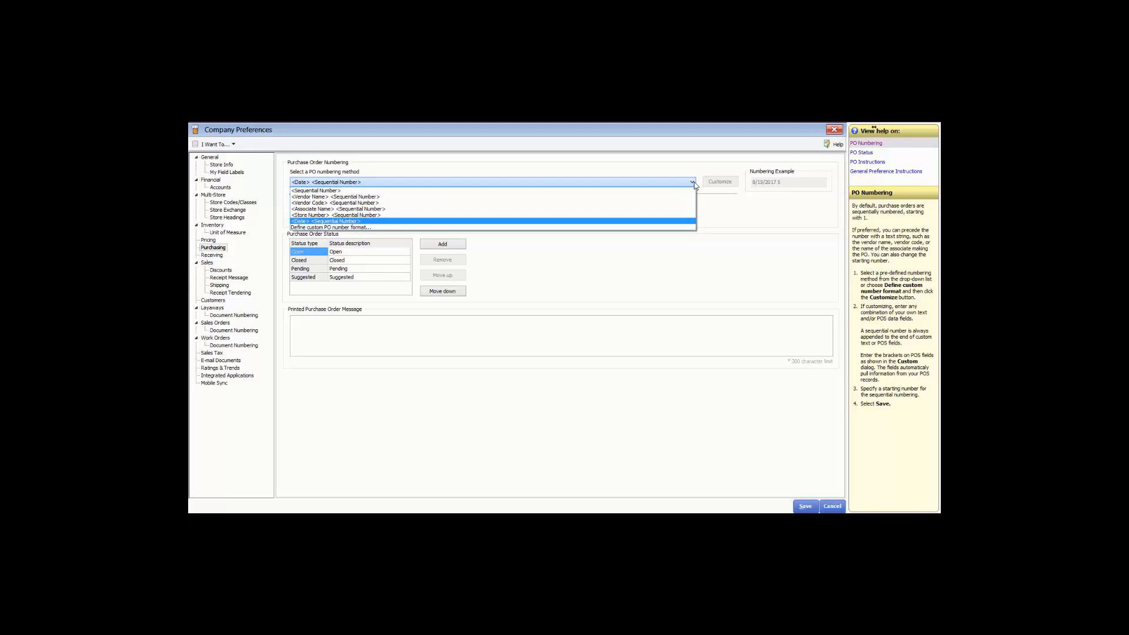
click(694, 181)
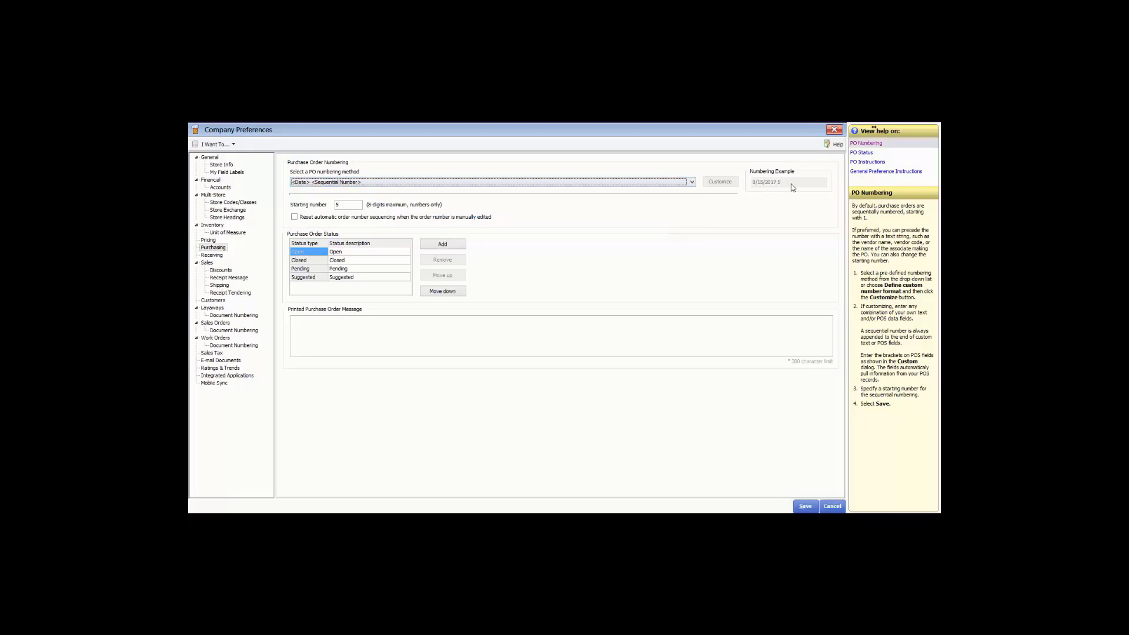
click(581, 185)
click(386, 203)
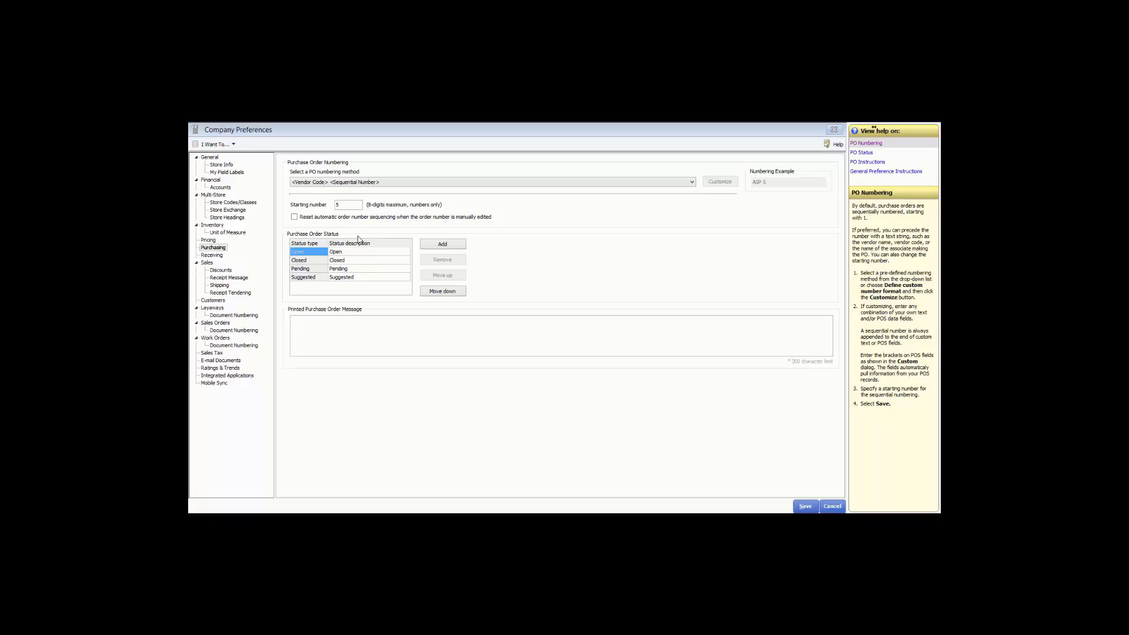
click(365, 253)
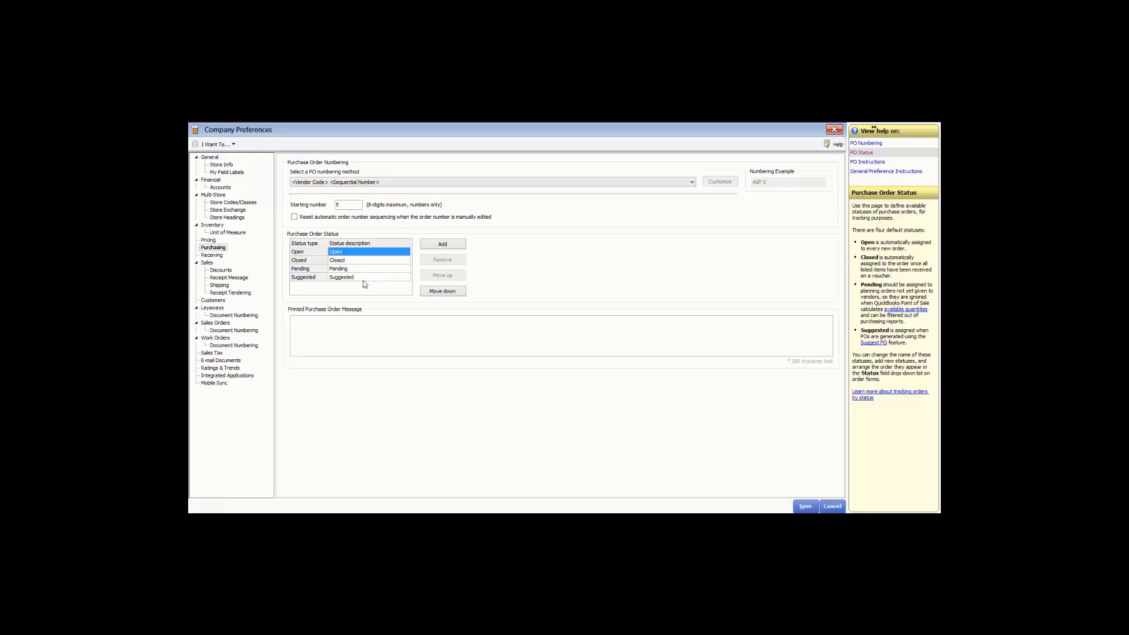
click(317, 319)
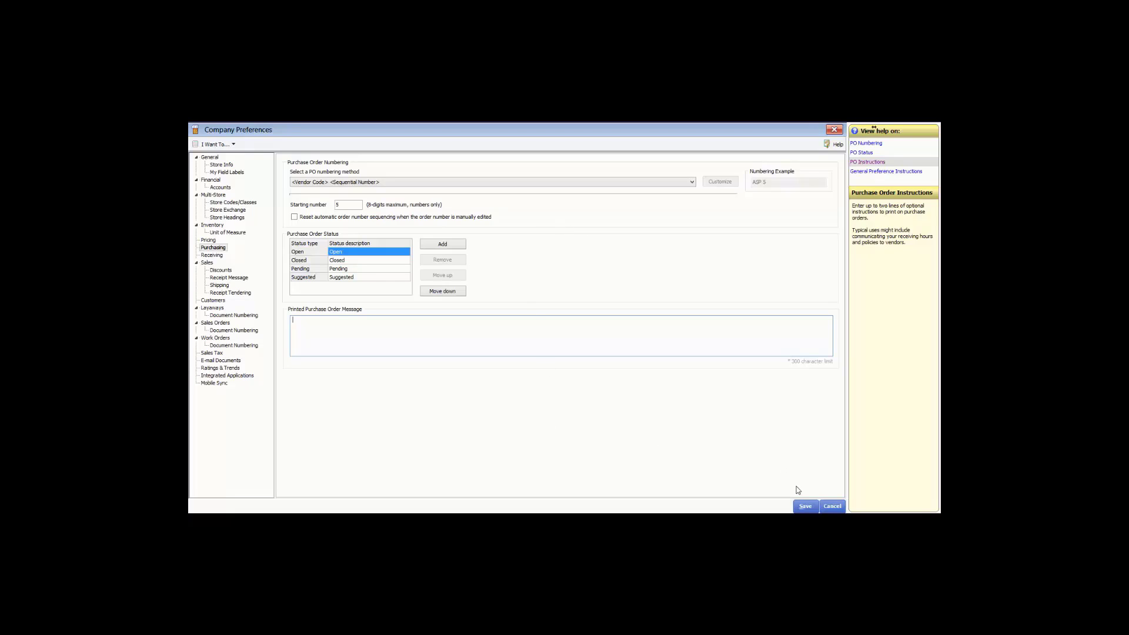
Save the purchasing preferences and reopen Company Preferences at the General page
click(806, 506)
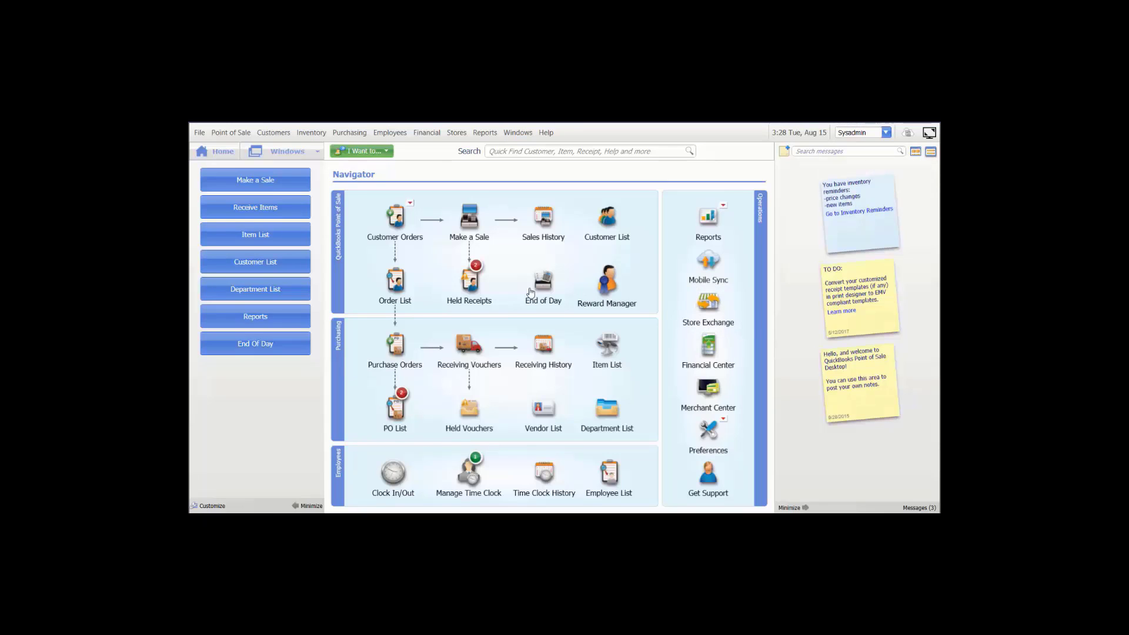
click(199, 133)
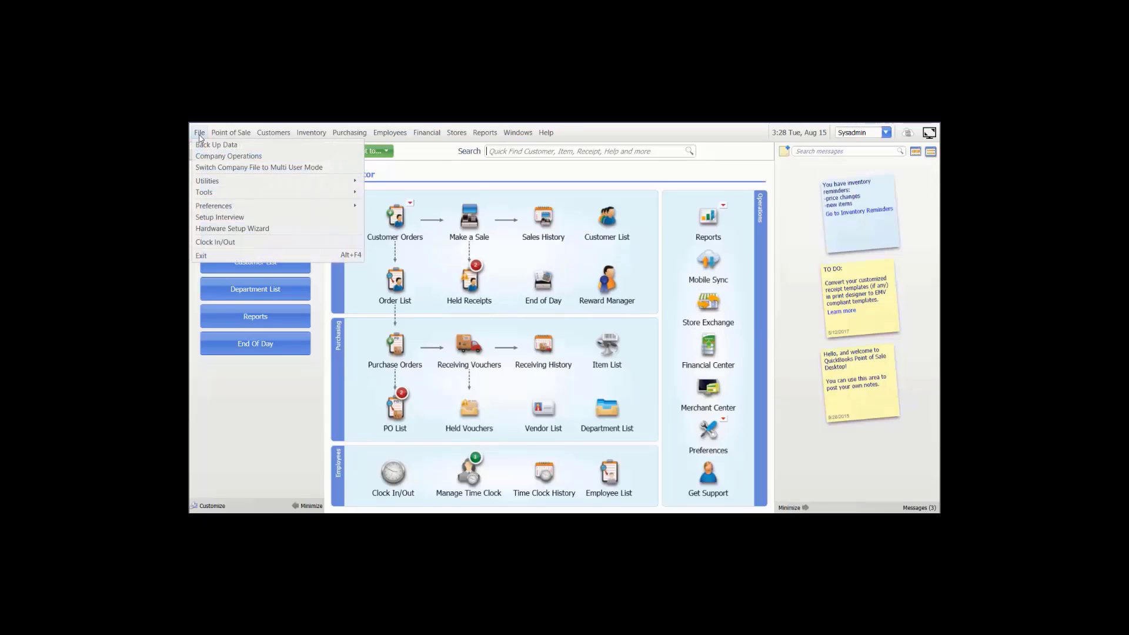
mouse_move(212, 206)
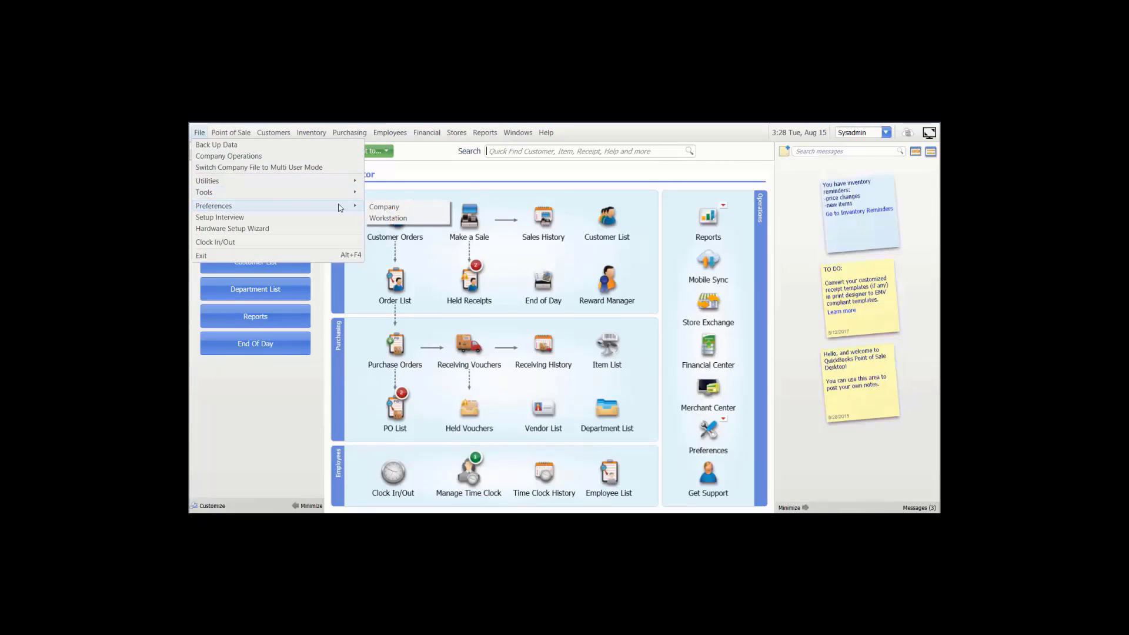
click(382, 205)
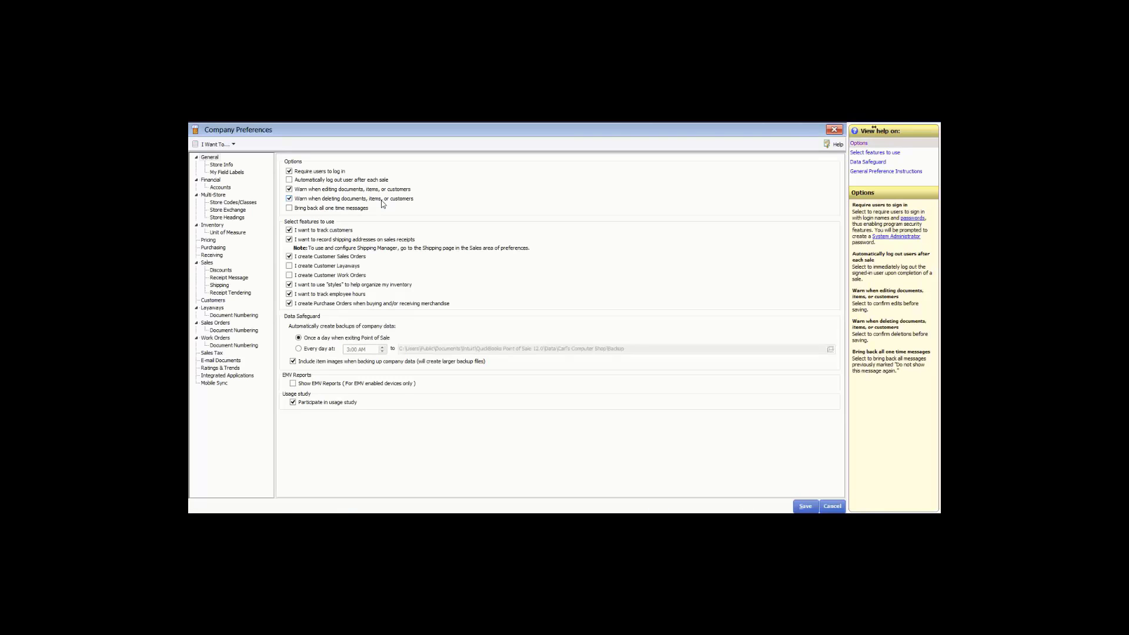
Show the Receiving preferences, with the PO cancel-date warning and vendor billing checked
click(216, 257)
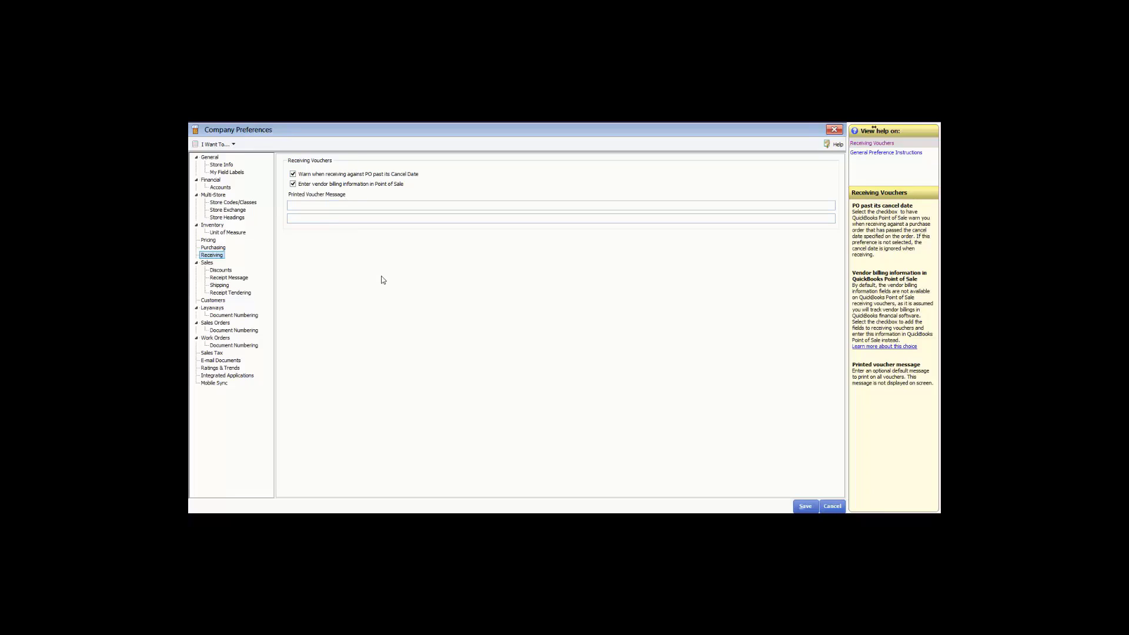
Save the receiving preferences and bring up the File menu toward Preferences
click(803, 508)
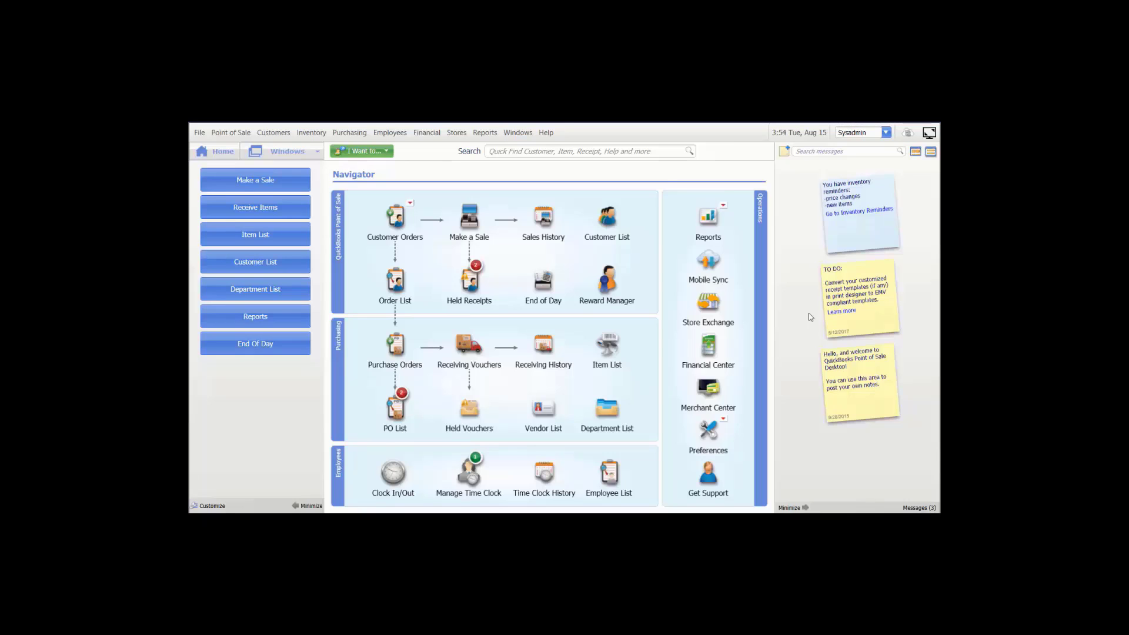
click(199, 133)
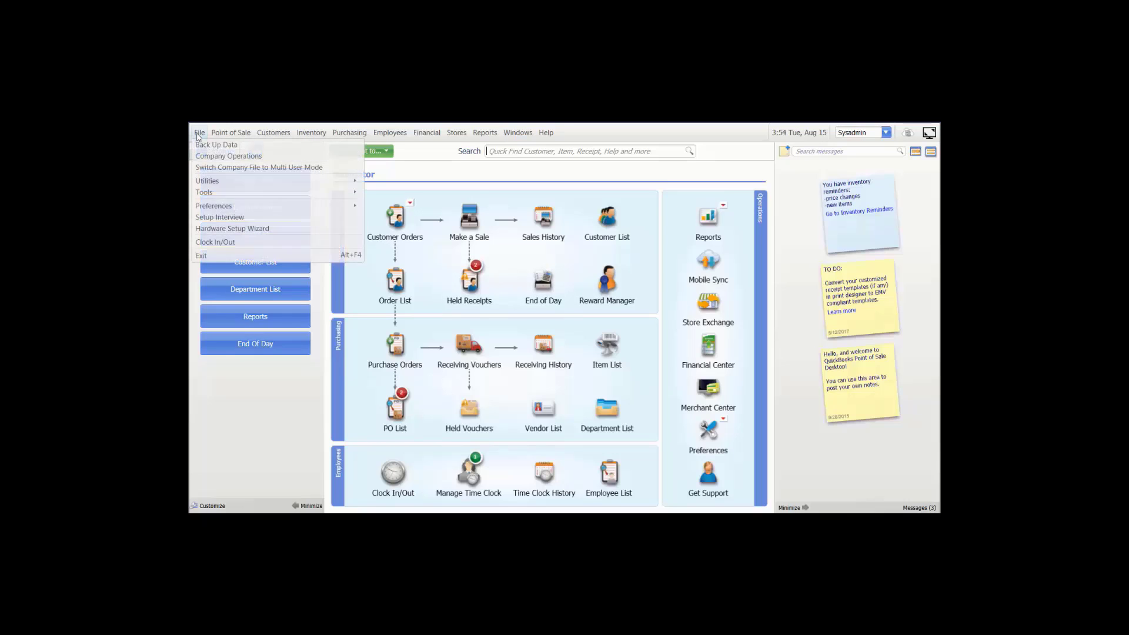
Open Company Preferences at the Sales general options
mouse_move(202, 207)
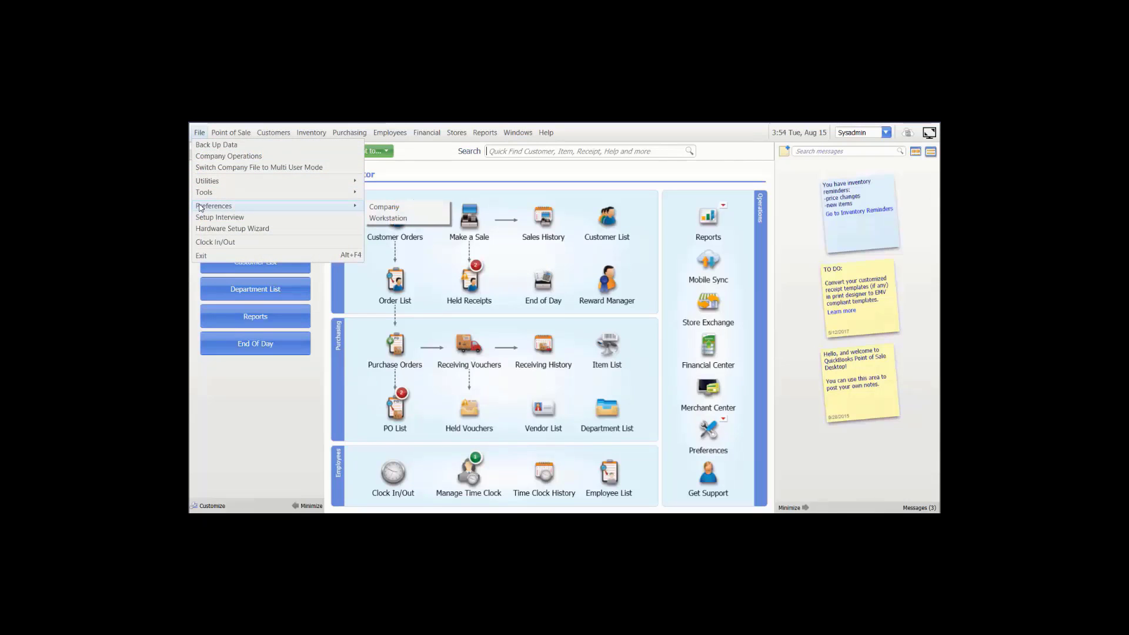
click(392, 211)
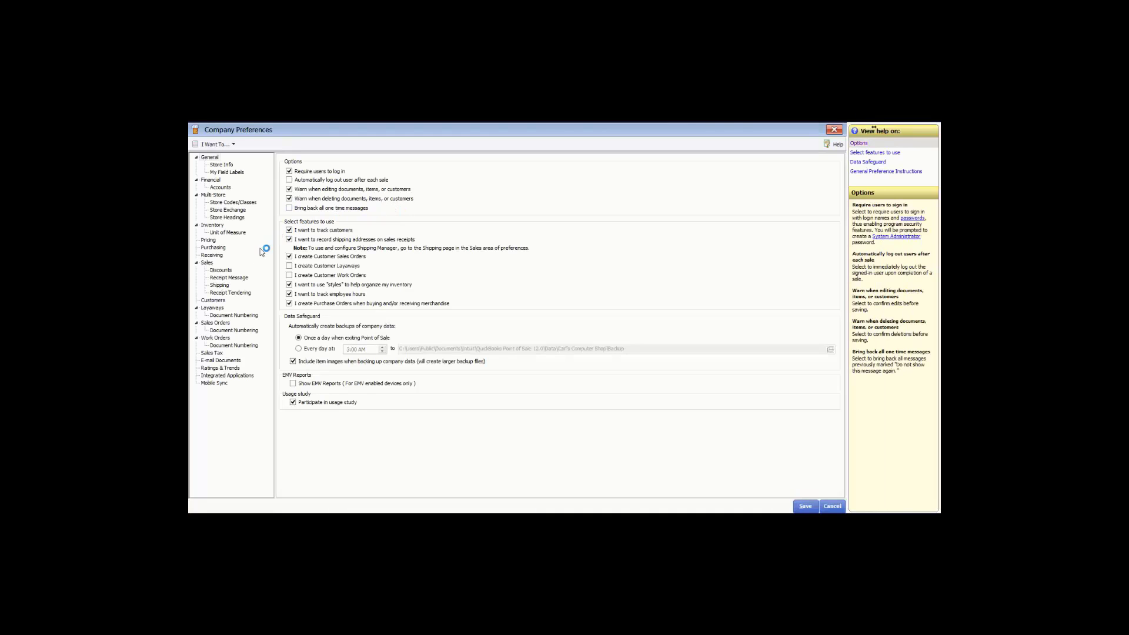
click(208, 262)
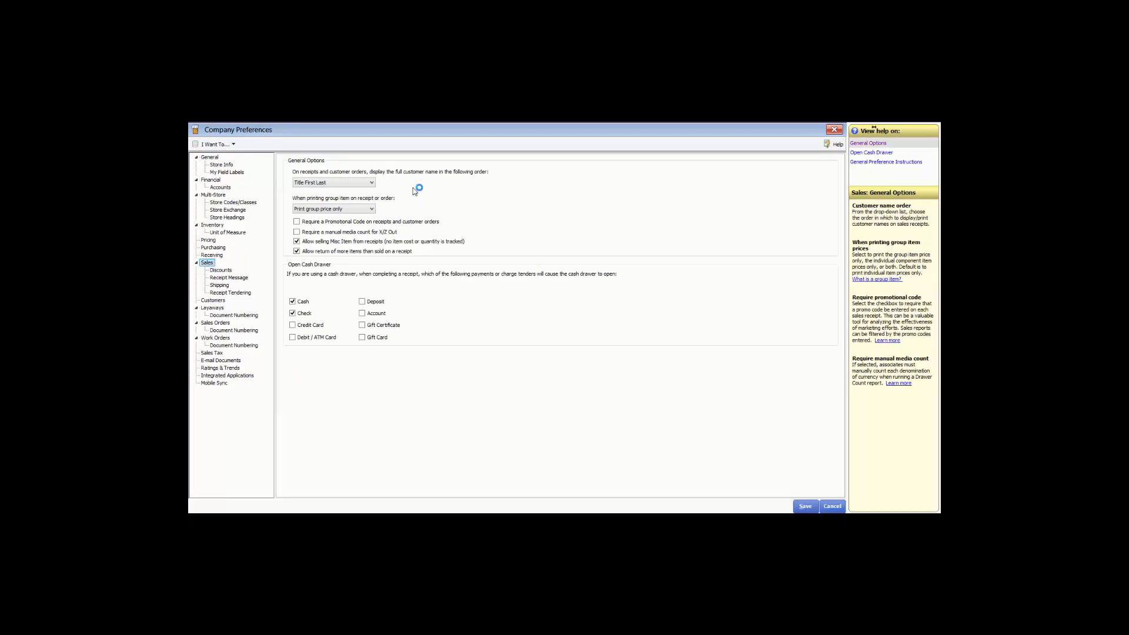
Keep Title First Last name order and print the group item price only
click(371, 183)
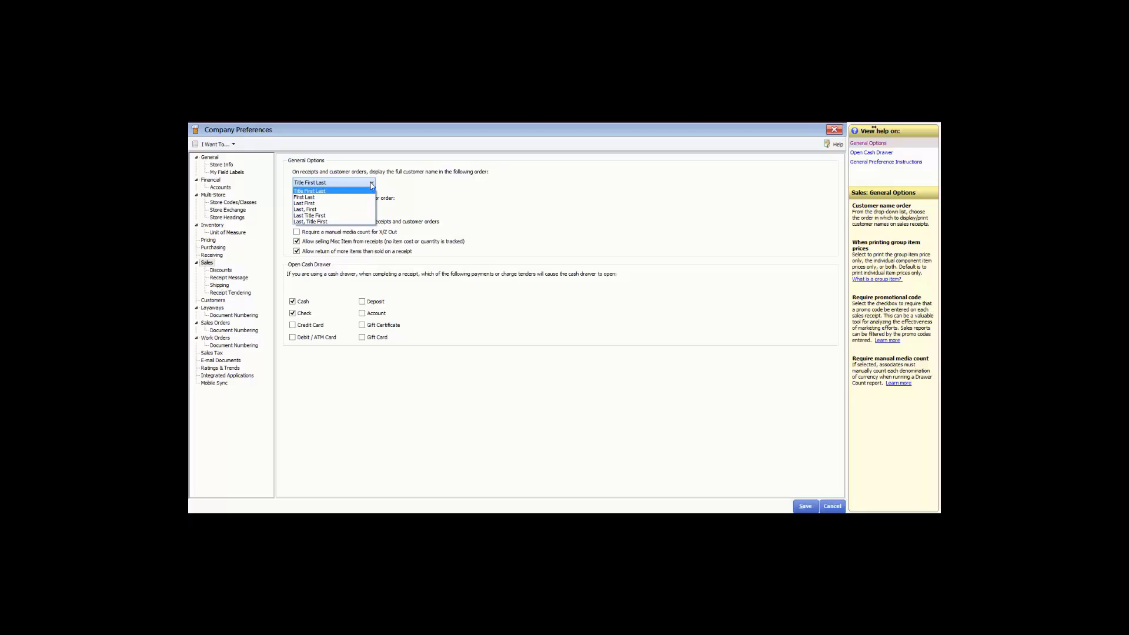
click(371, 186)
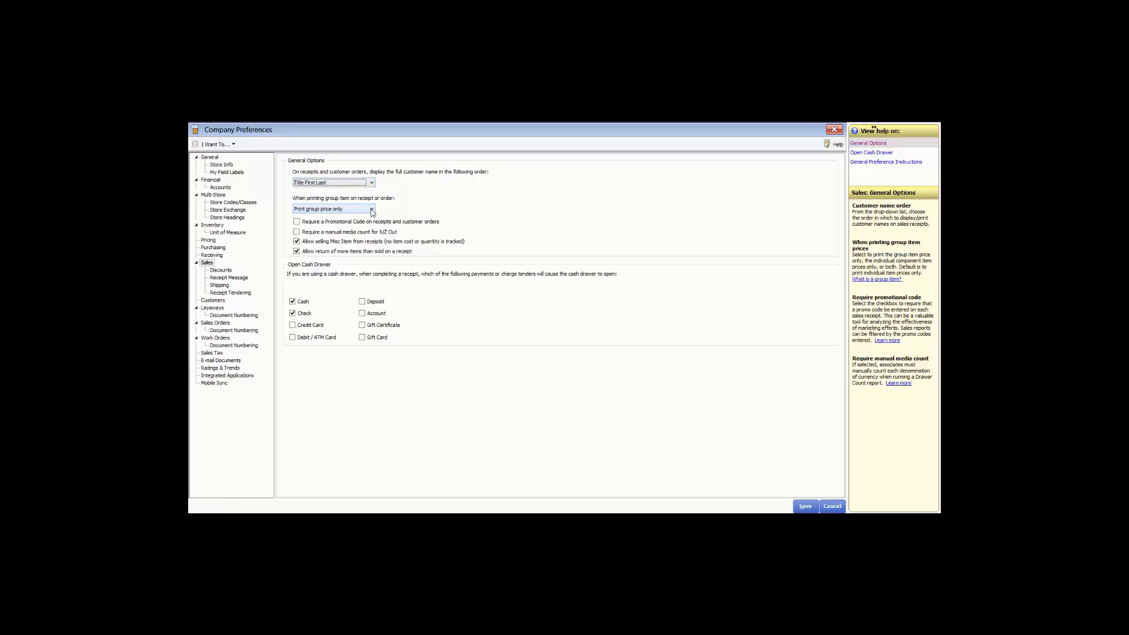
click(371, 210)
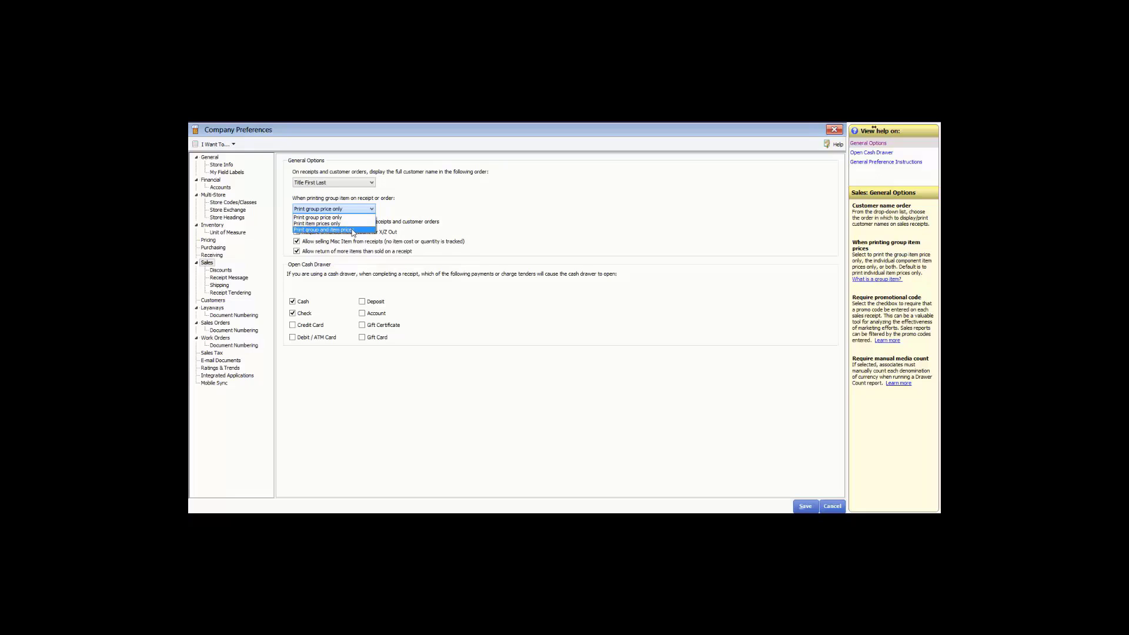
click(413, 210)
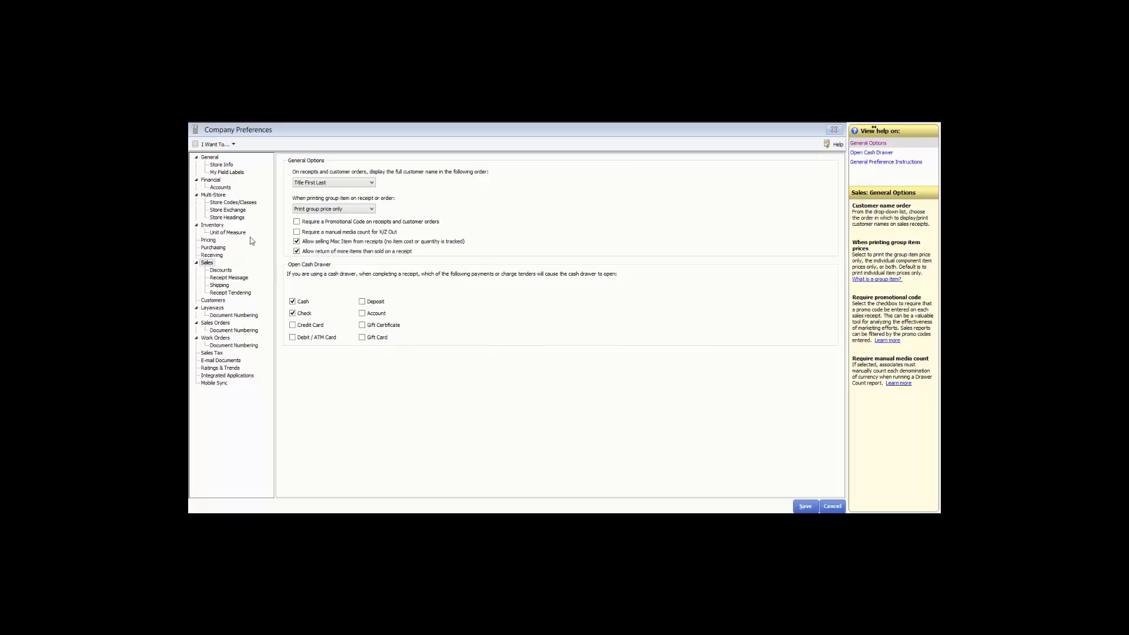
Enable Print coupons on receipts under Discounts, then view the Receipt Message page
click(220, 271)
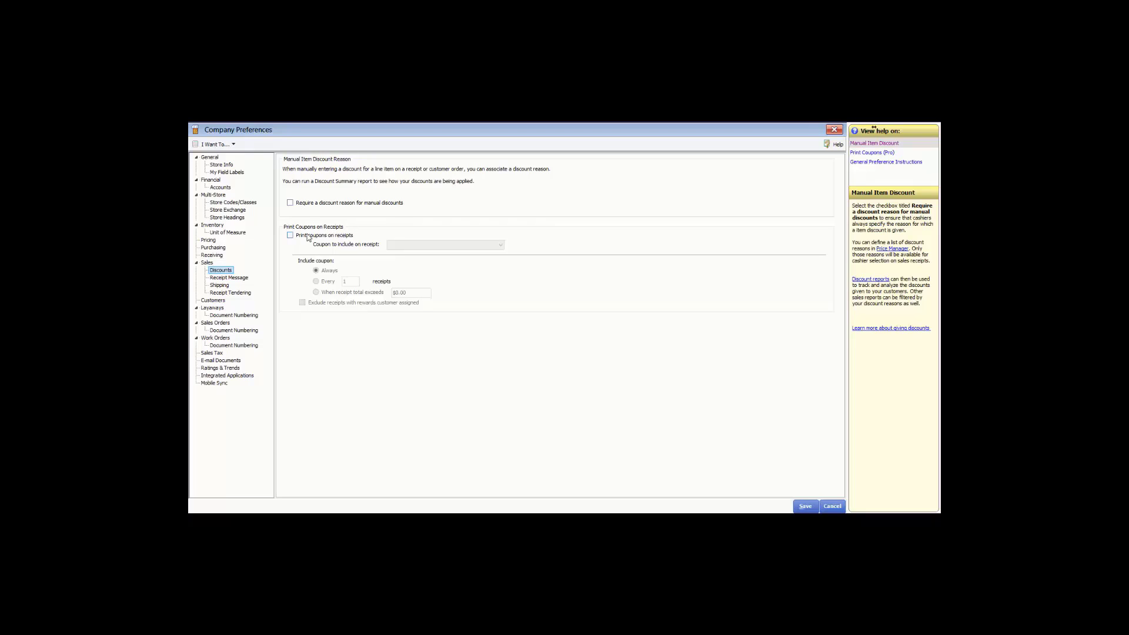
click(289, 236)
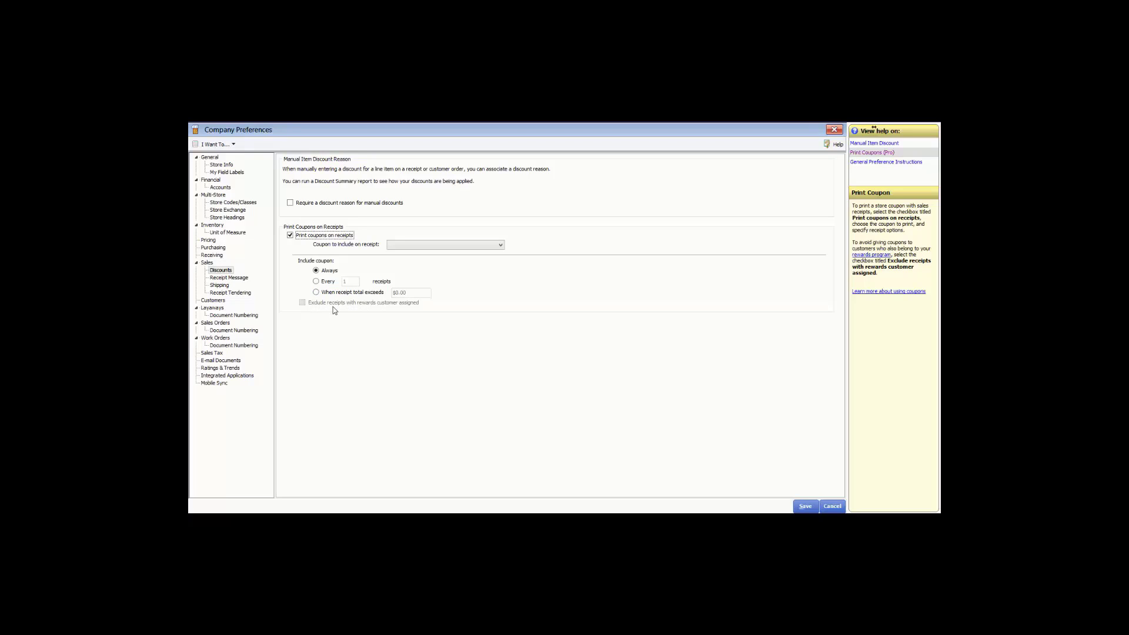
click(229, 278)
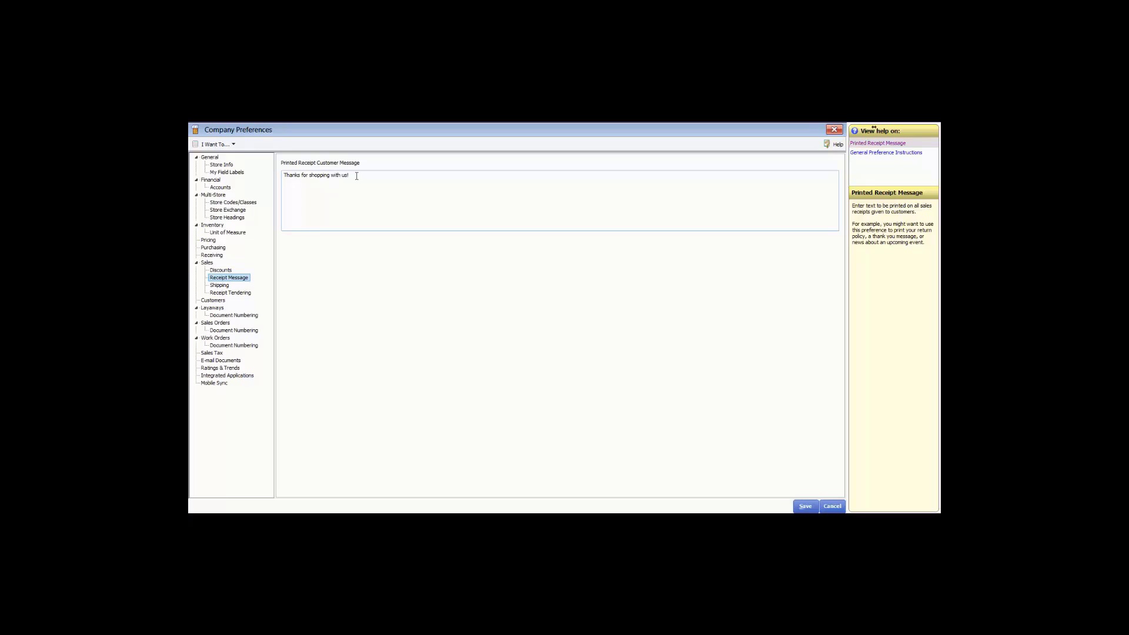
Show the Shipping preferences, with Shipping Manager unchecked and FedEx Home Delivery as default provider
click(220, 286)
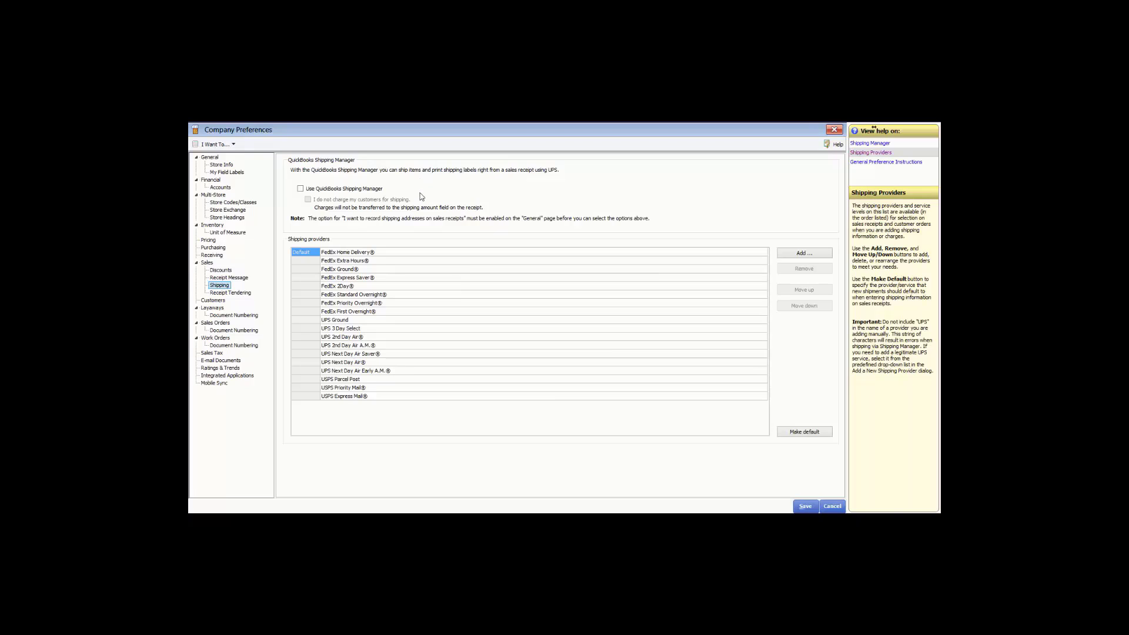
Show the Receipt Tendering preferences: Cash default, Visa and MasterCard accepted, 30-day past-due blocking
click(234, 293)
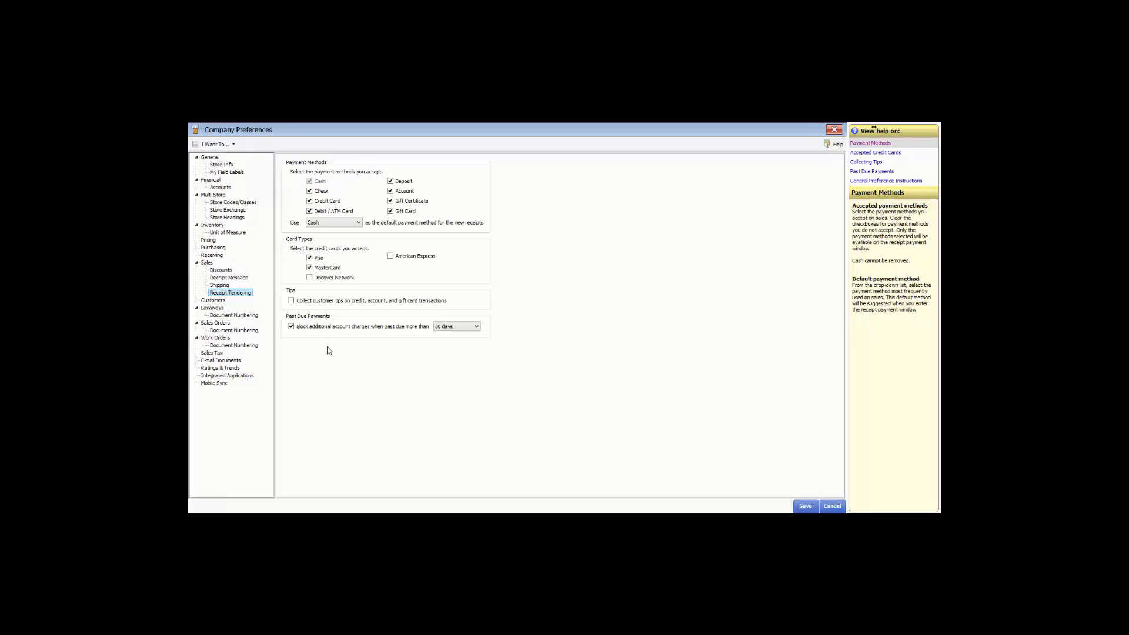
Save the preference changes and close Company Preferences, returning to the Navigator
click(806, 508)
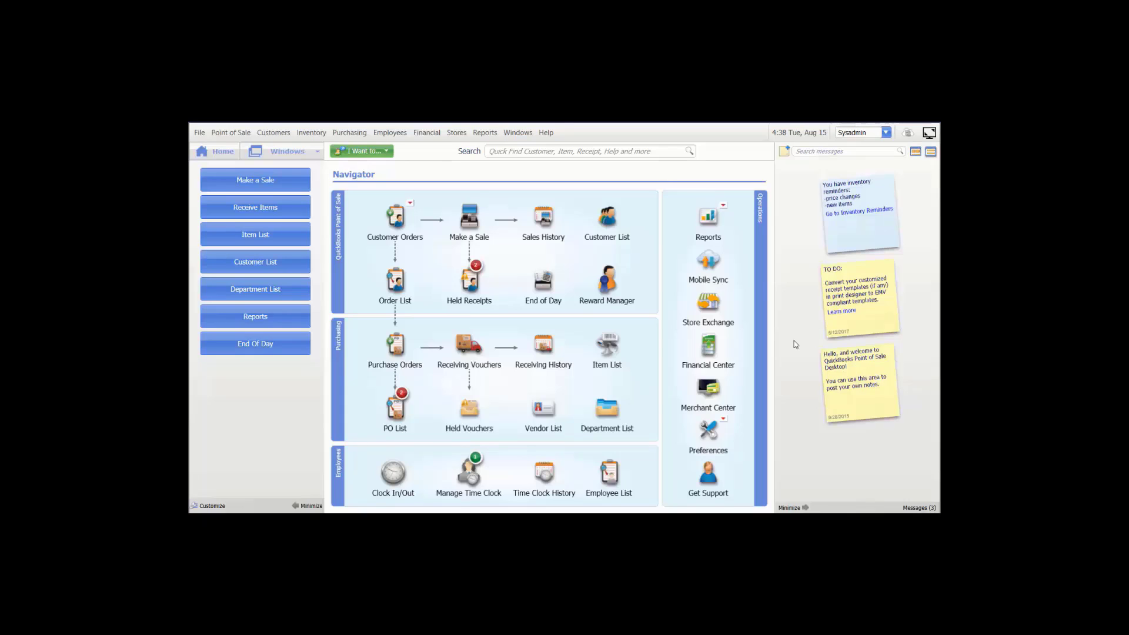
Reopen Company Preferences from the File menu, landing on the General options page
click(200, 132)
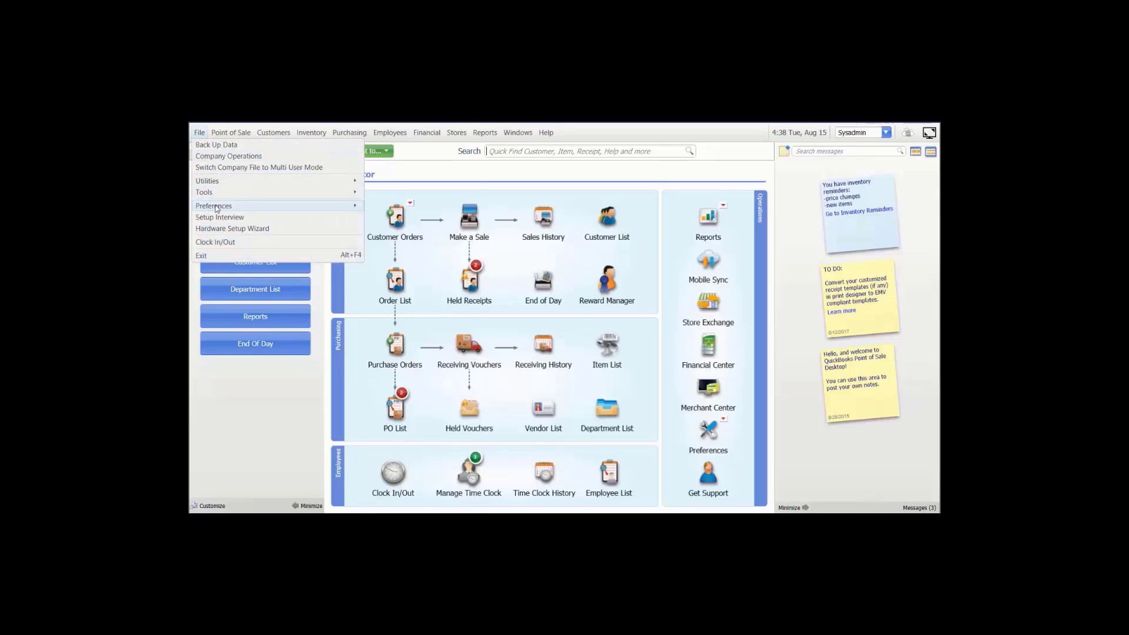
mouse_move(218, 207)
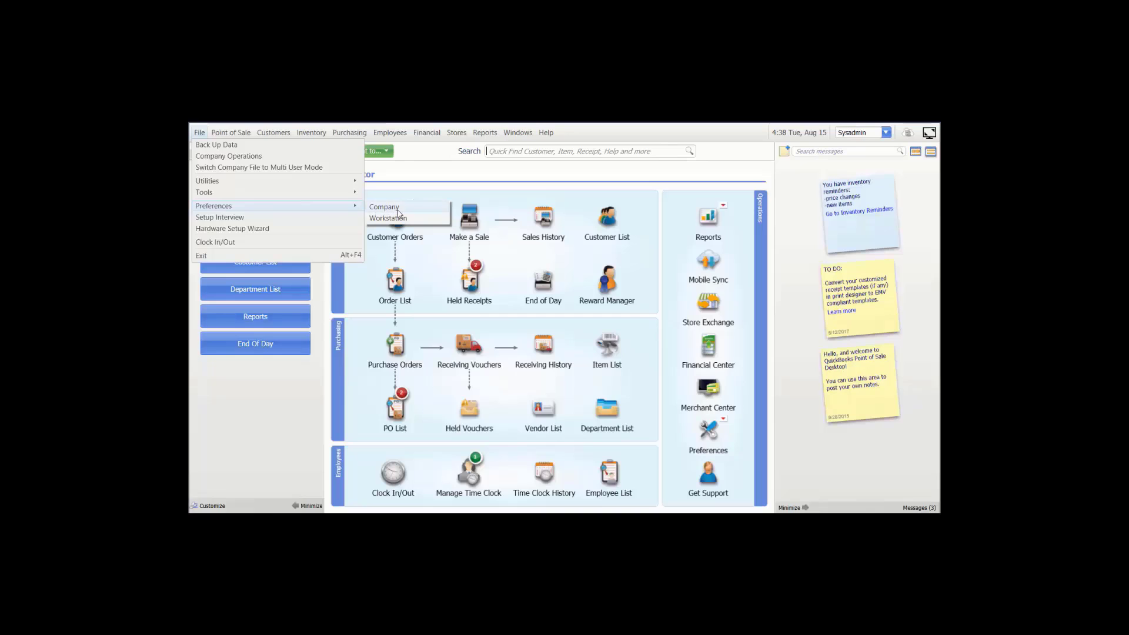
click(398, 211)
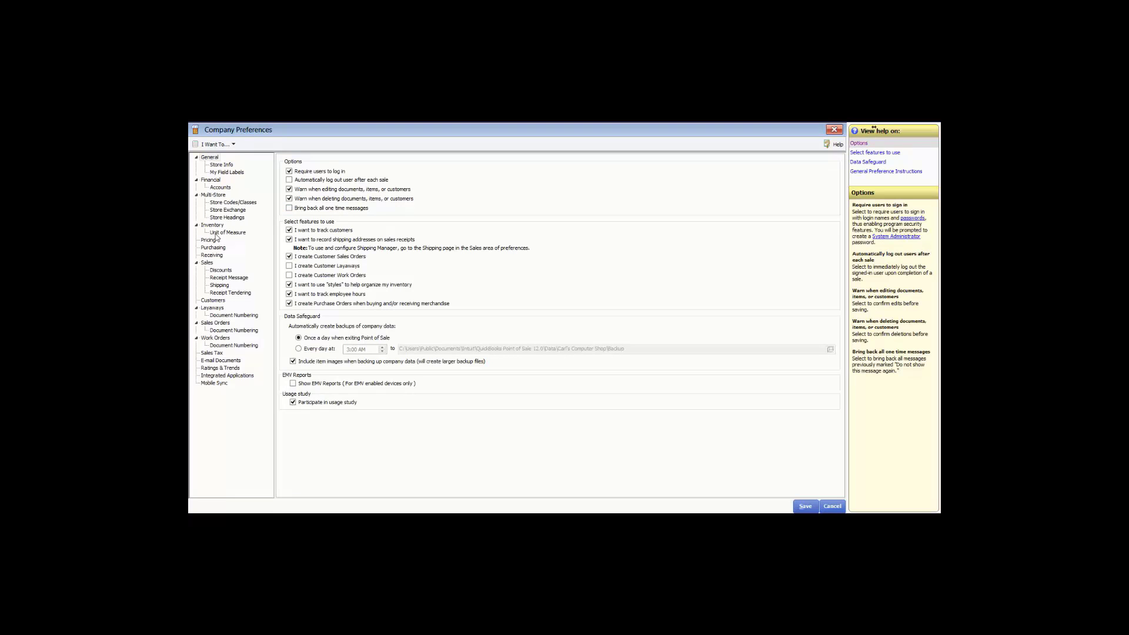
Look over the Customers preferences, then save and close Company Preferences
click(213, 300)
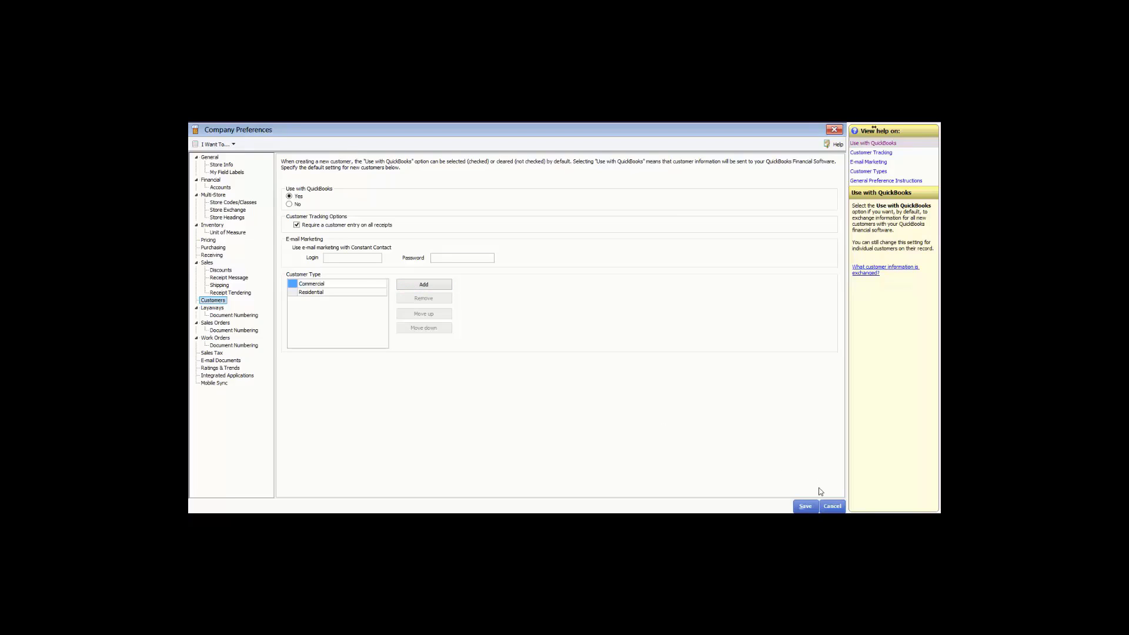
click(808, 508)
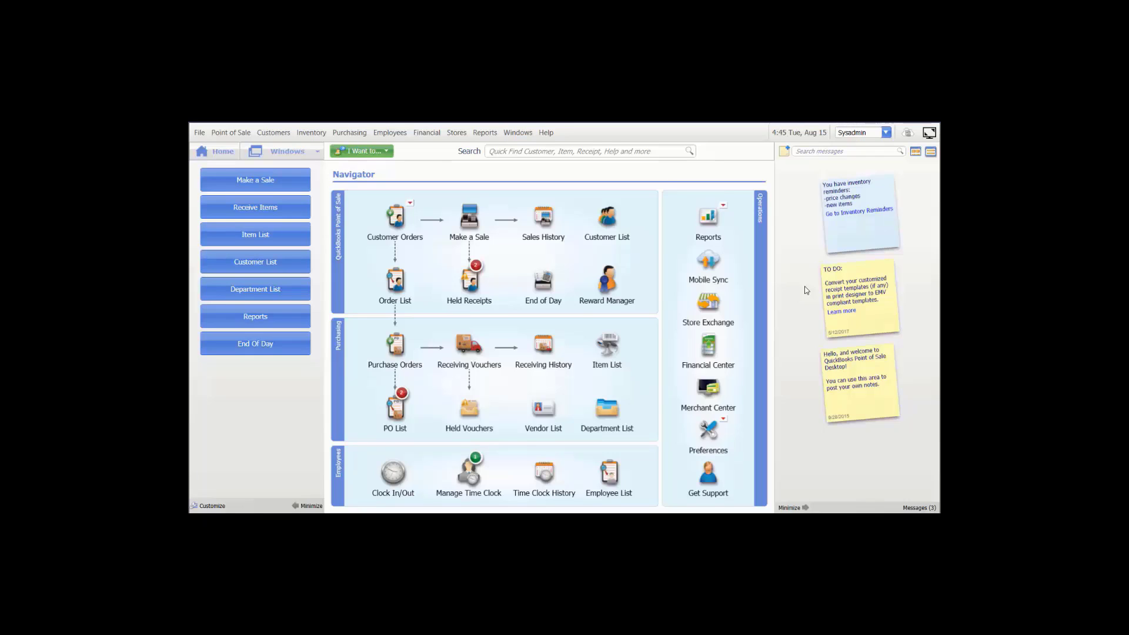
Reopen Company Preferences and view the Layaways, then Sales Orders deposit and status settings
click(201, 134)
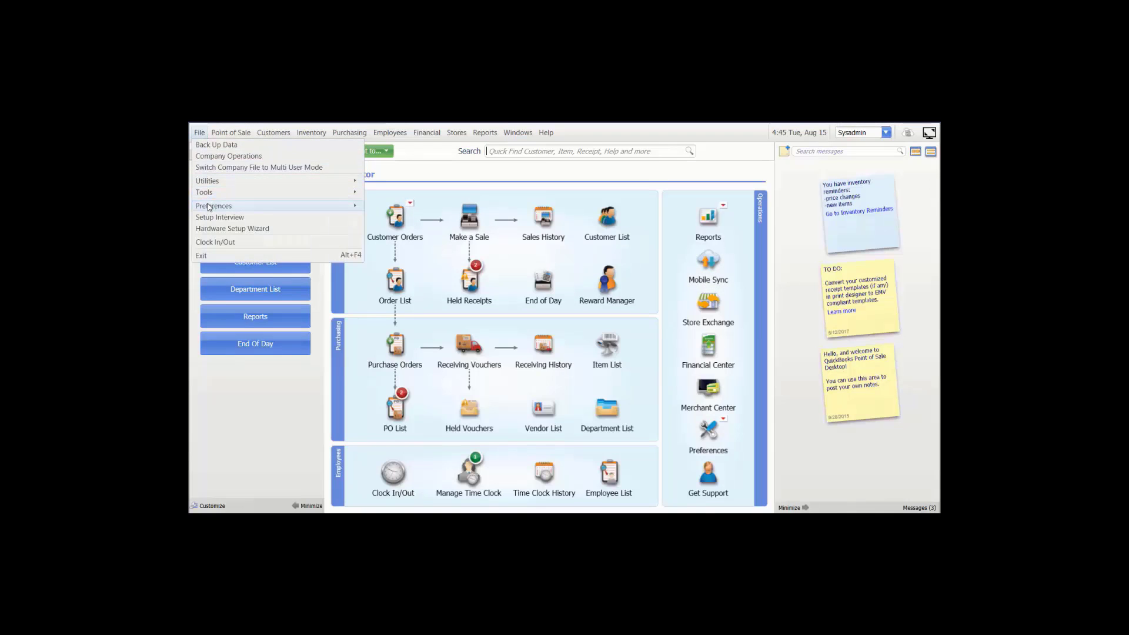
mouse_move(208, 207)
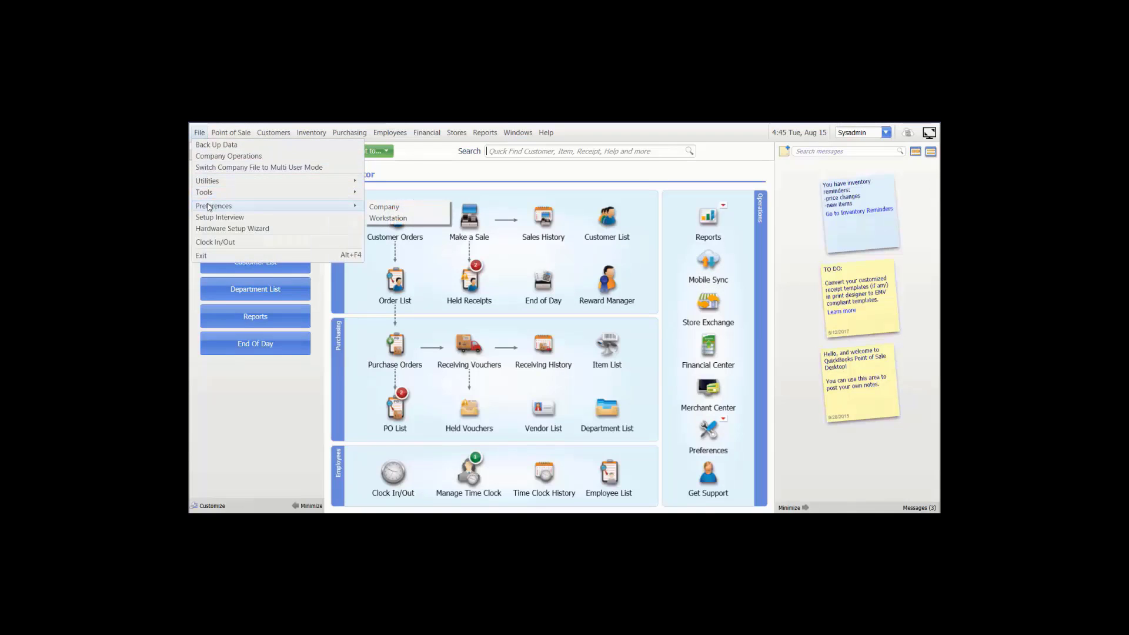
click(376, 209)
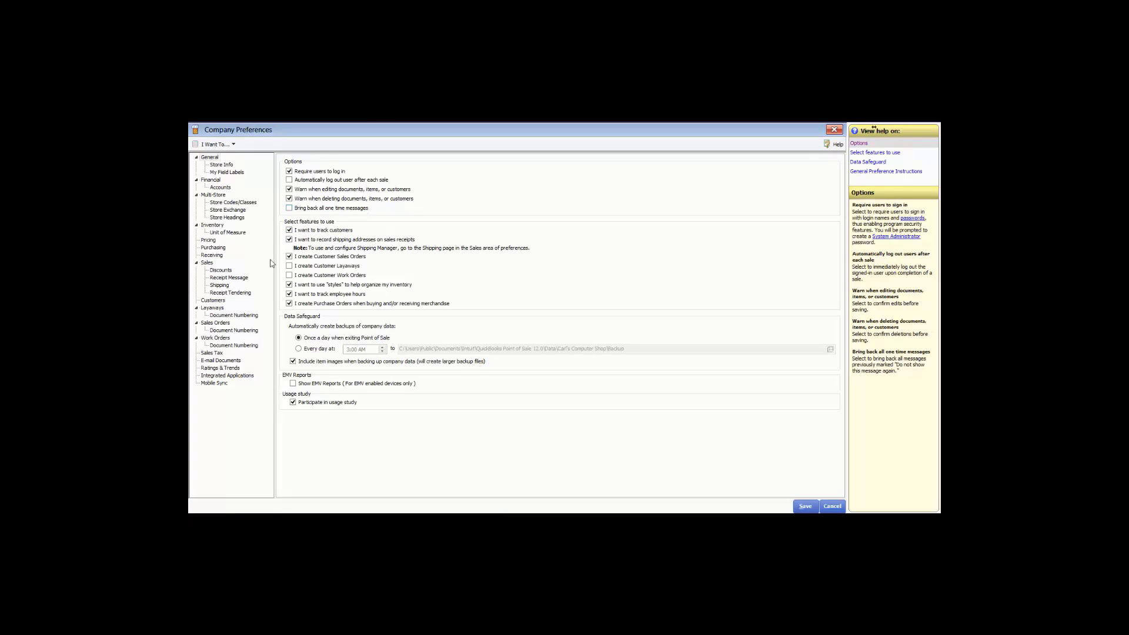
click(212, 308)
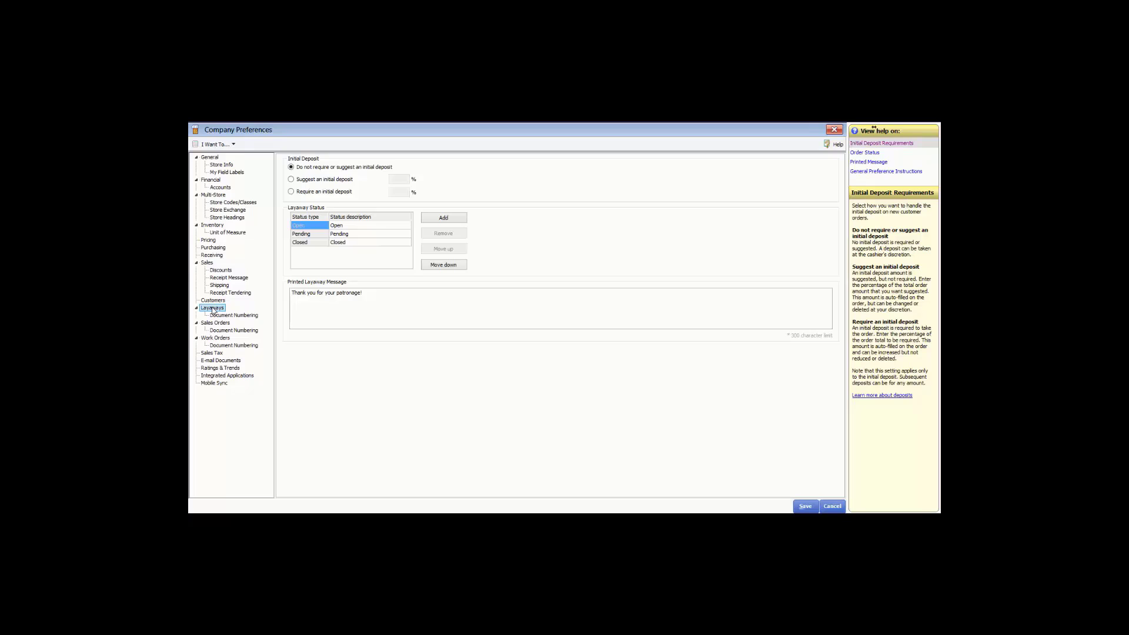
click(215, 323)
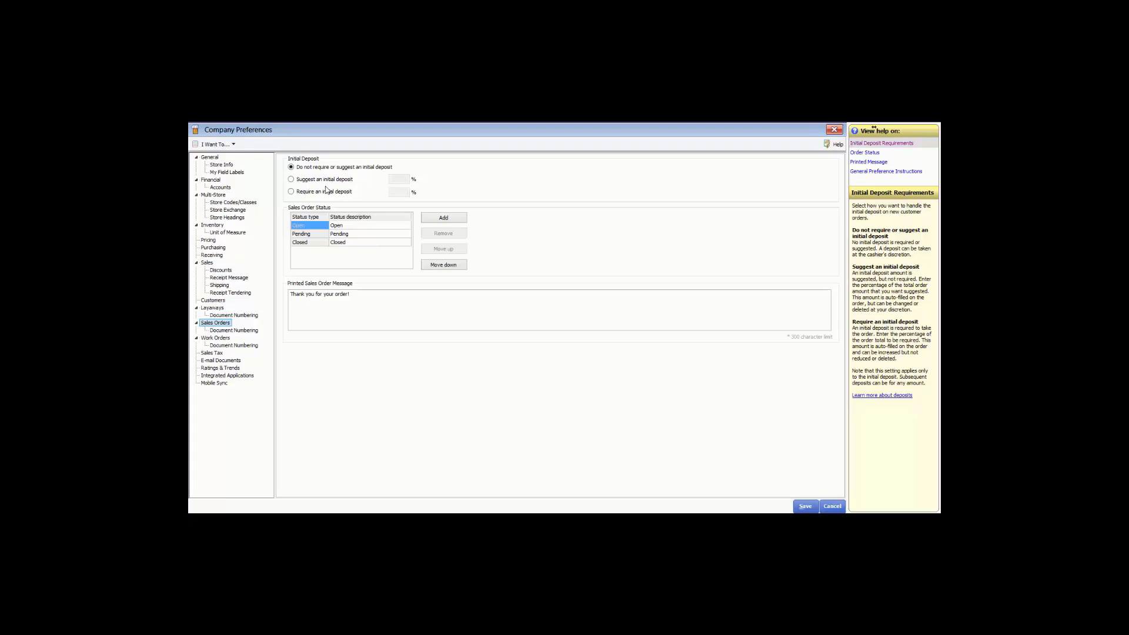
Require a 10% initial deposit on sales orders, keeping the 'Thank you for your order!' message
click(292, 193)
click(374, 297)
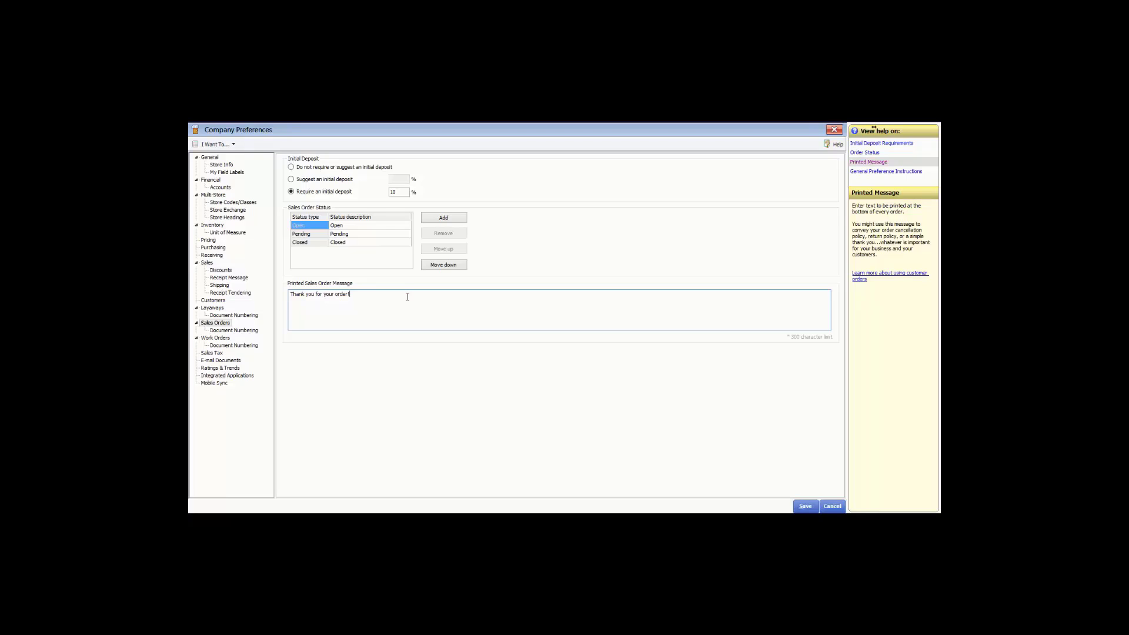
Set sales order document numbering to <Date> <Sequential Number>, starting at 1
click(247, 330)
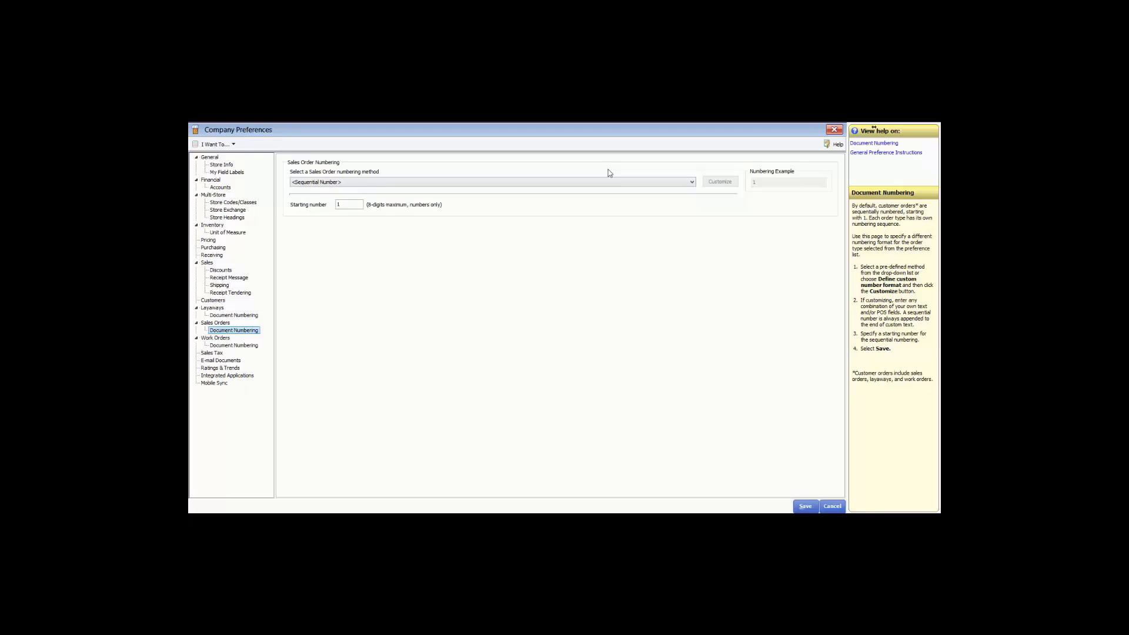
click(692, 183)
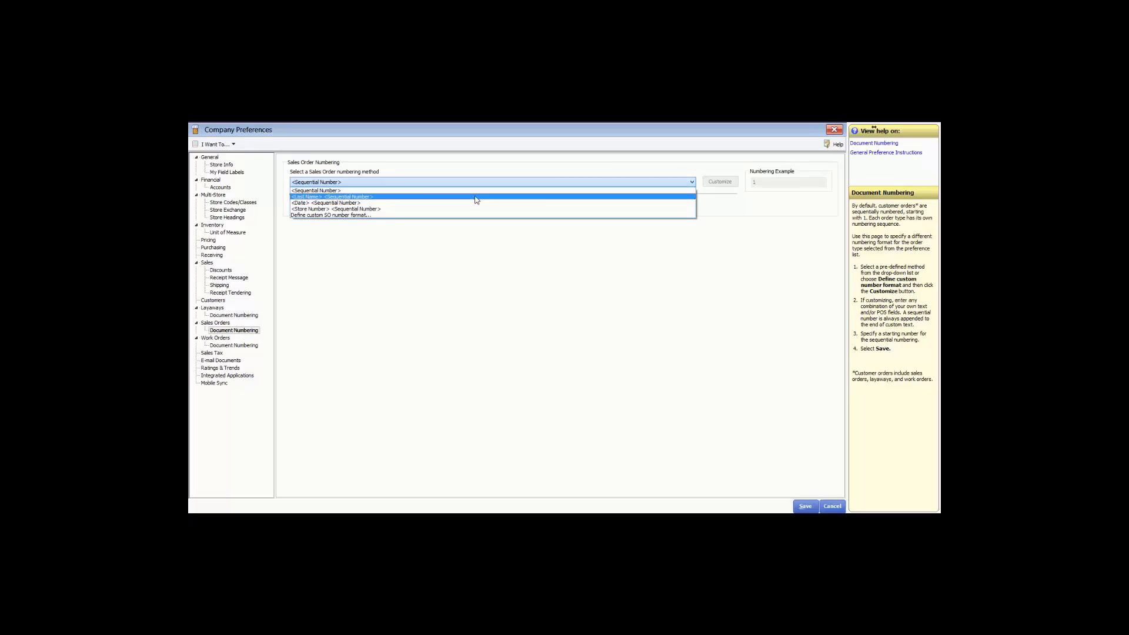
click(369, 203)
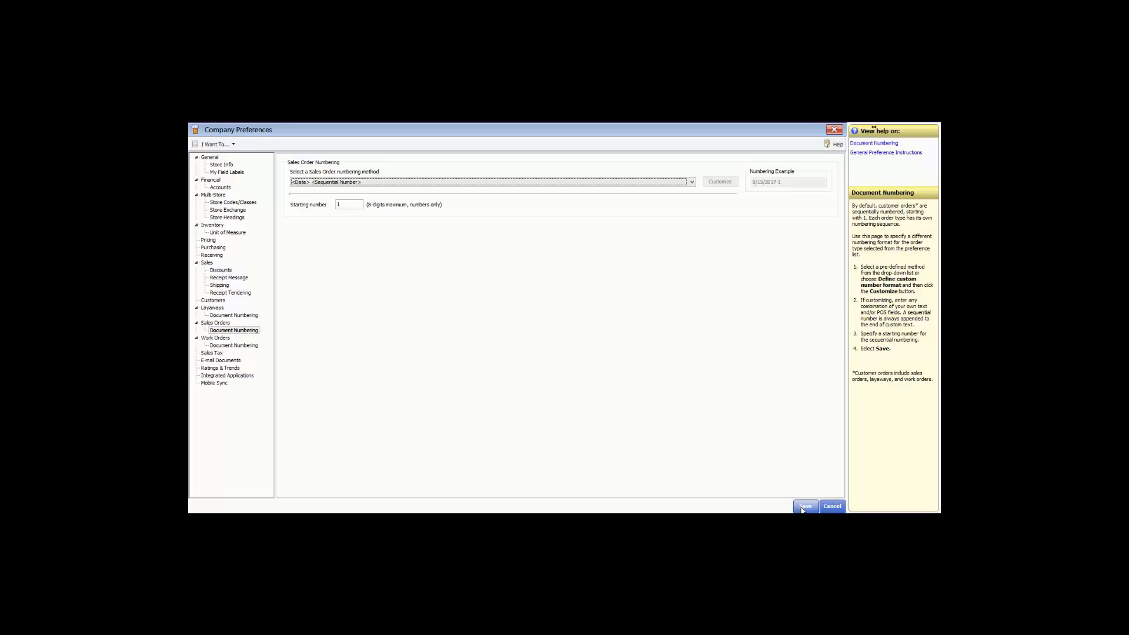
Save the sales order settings, then bring up the Company/Workstation choice under File > Preferences
click(802, 509)
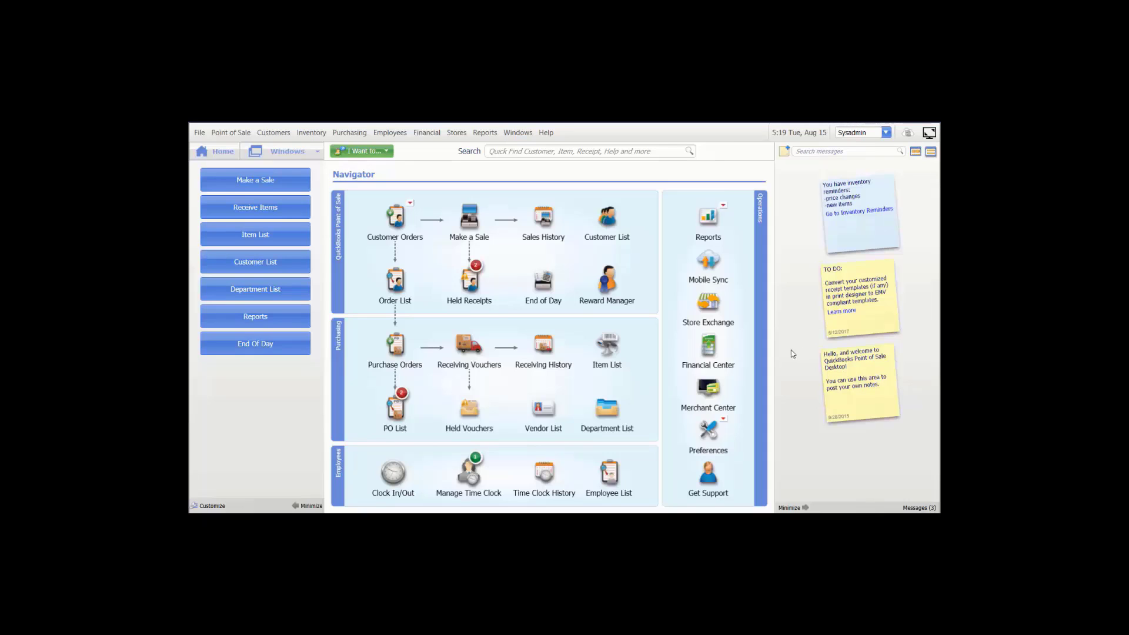
click(199, 133)
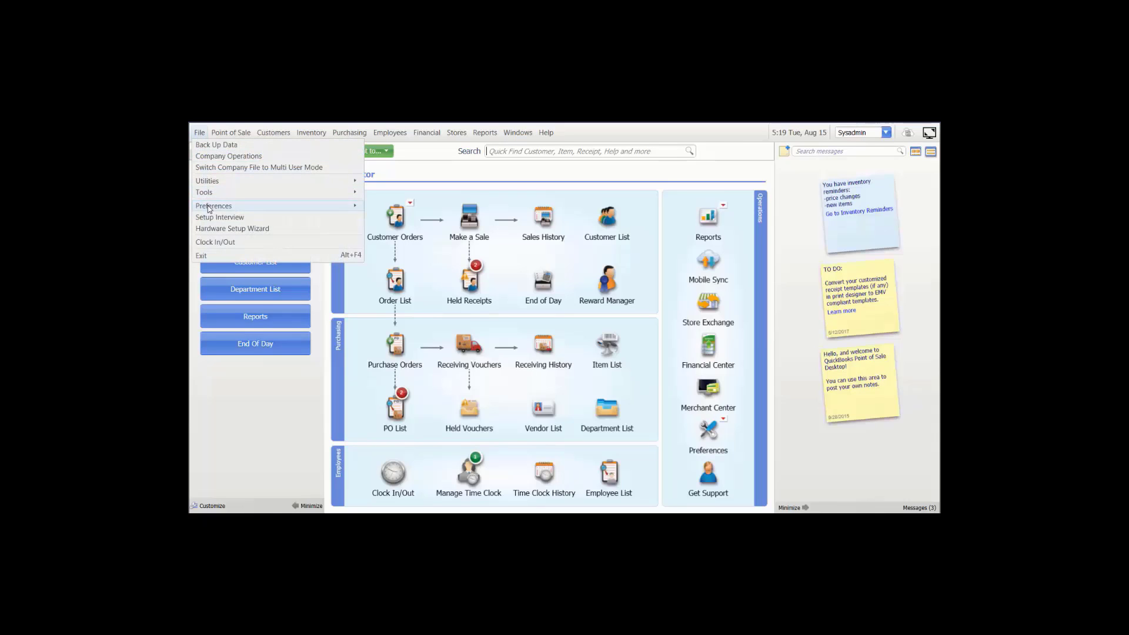
mouse_move(250, 206)
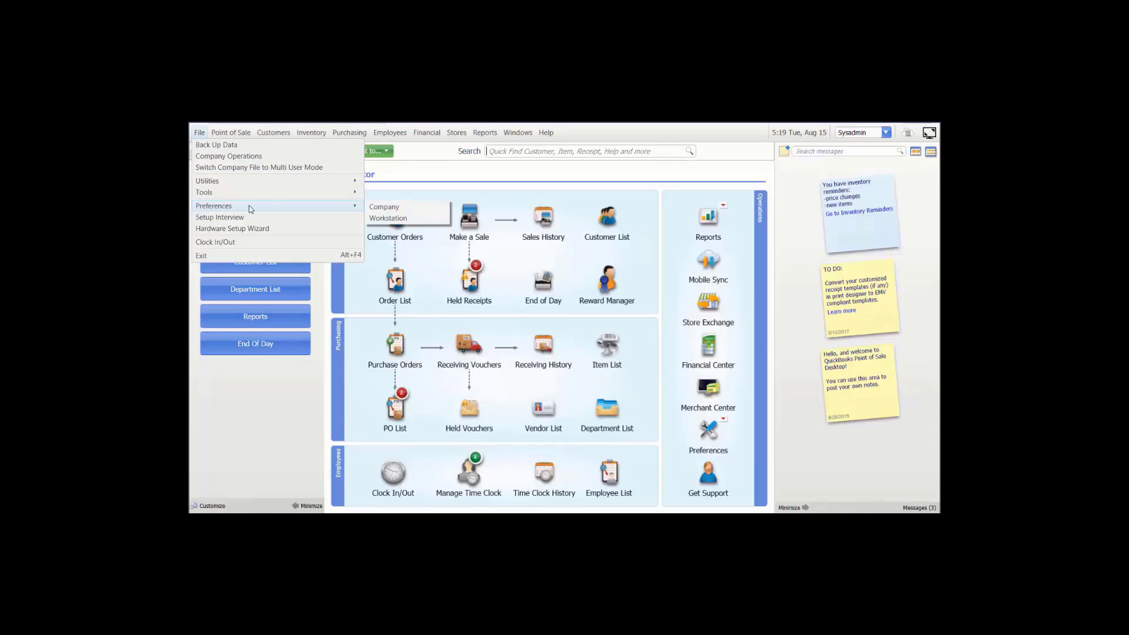
Open Workstation Preferences and review the Cash Drawer, Bar Code Scanner and Card Reader (MSR) pages
click(395, 220)
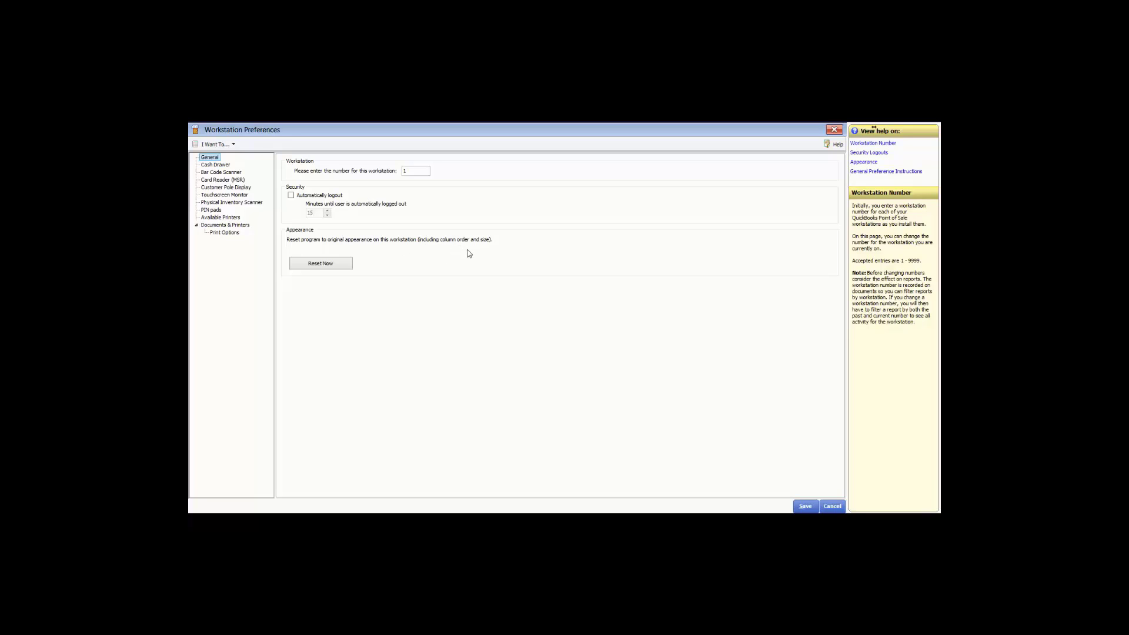
click(215, 166)
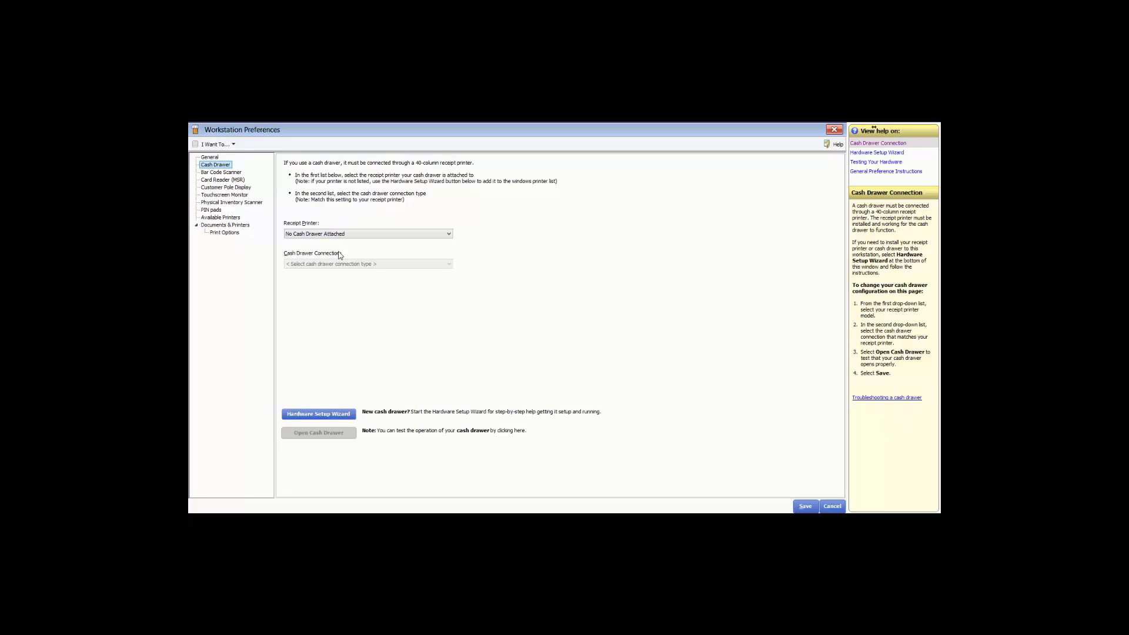
click(212, 173)
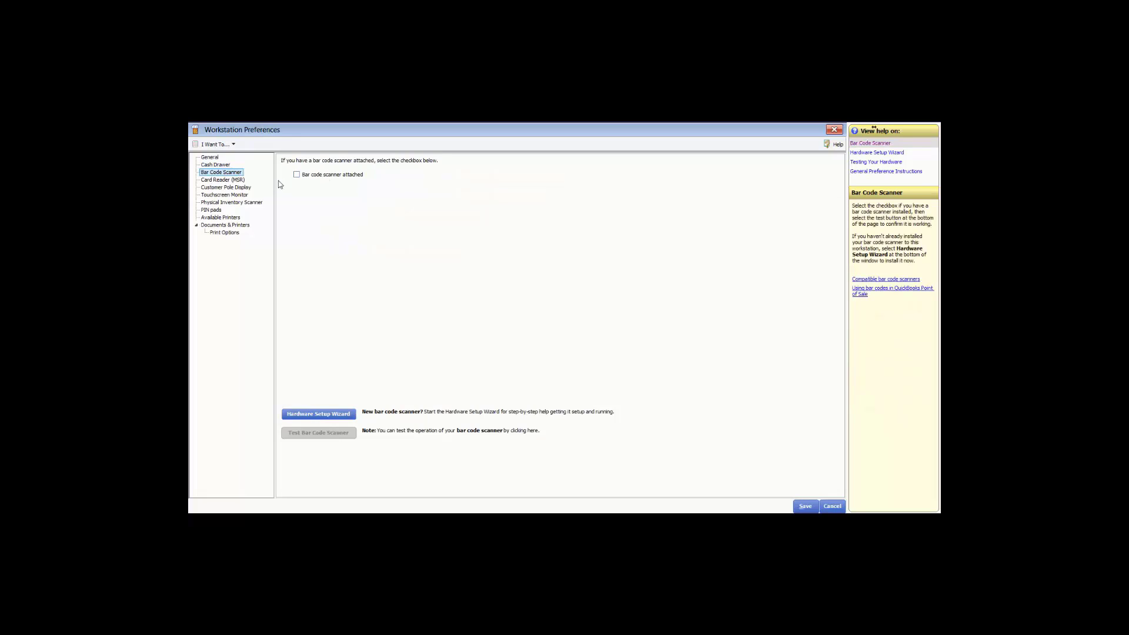
click(217, 181)
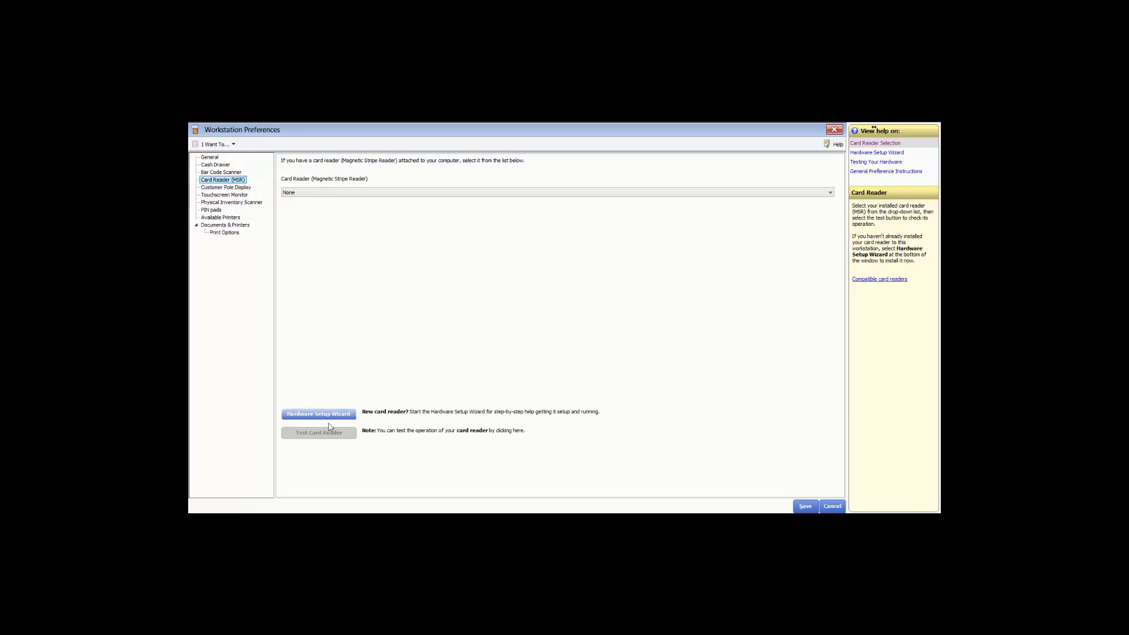
Leave the customer pole display model at None and show the Touchscreen Monitor settings
click(232, 188)
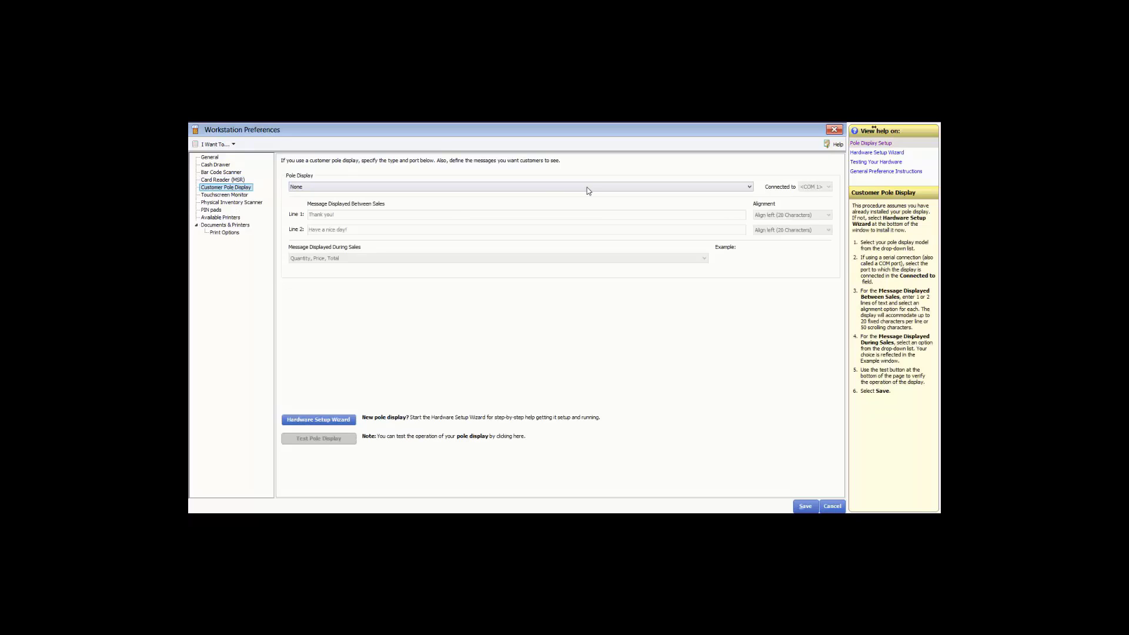
click(745, 188)
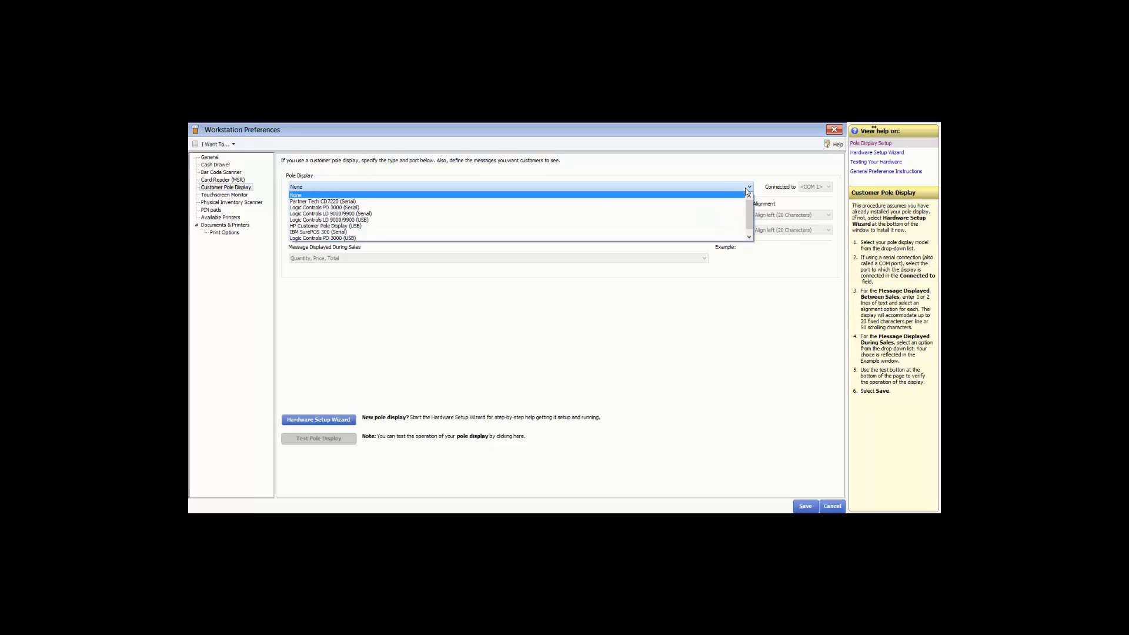
click(747, 190)
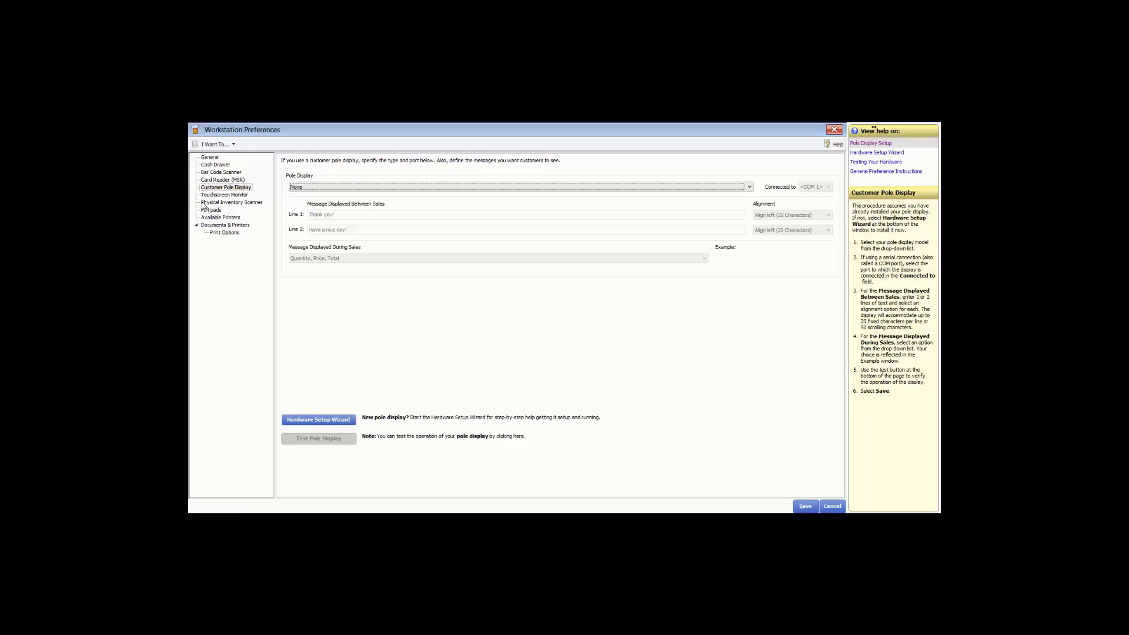
click(218, 195)
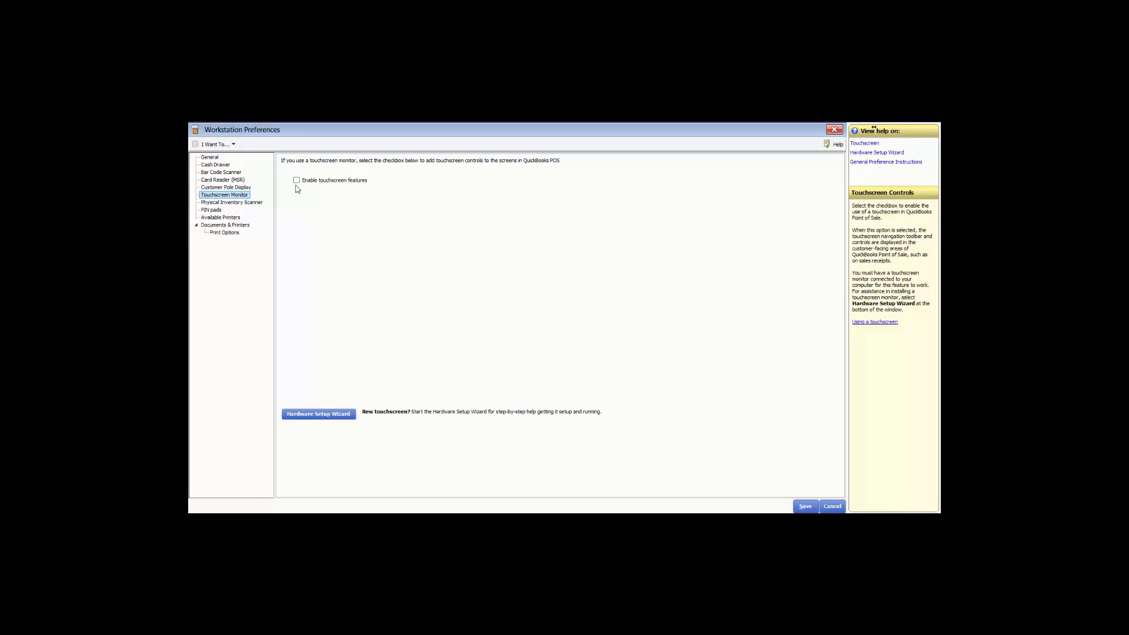
Keep the physical inventory scanner model set to None after reviewing the supported models
click(251, 202)
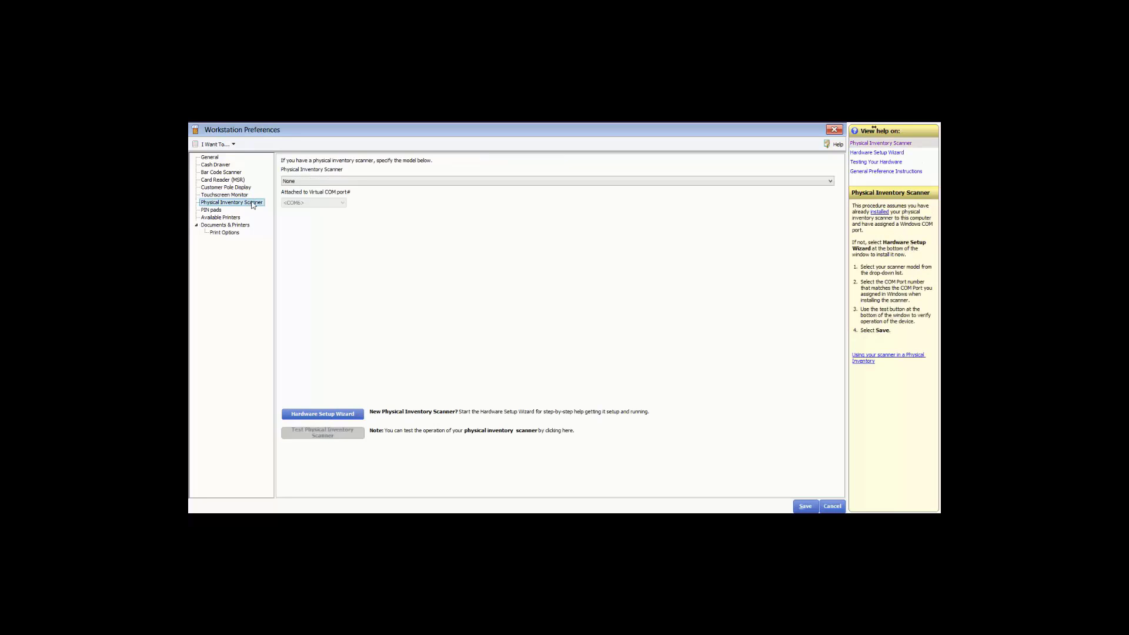
click(827, 182)
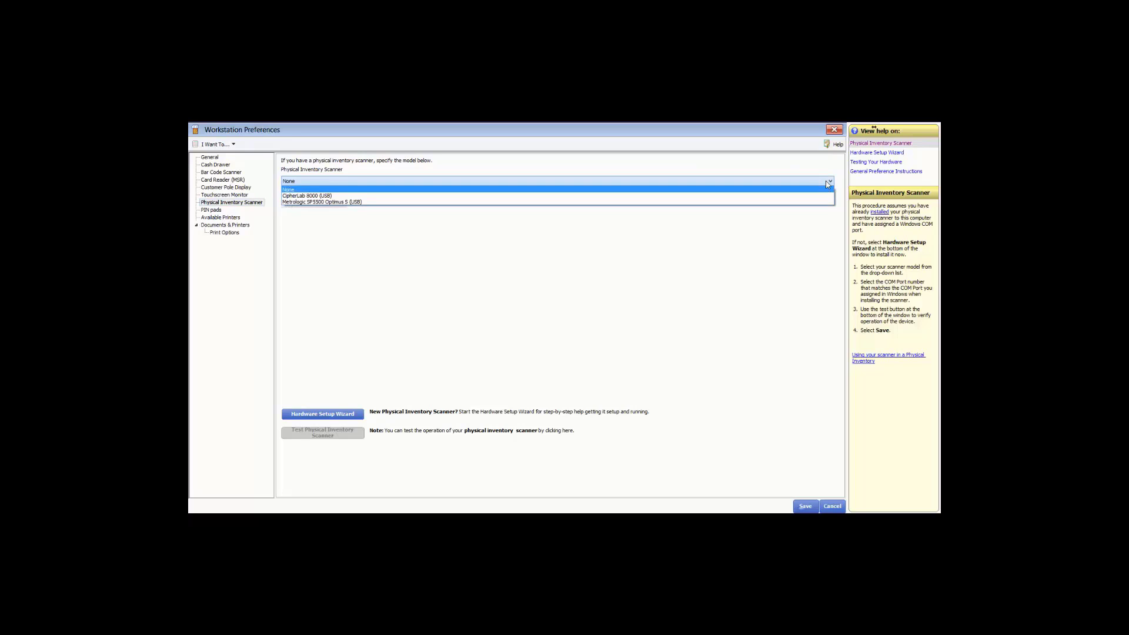
click(826, 182)
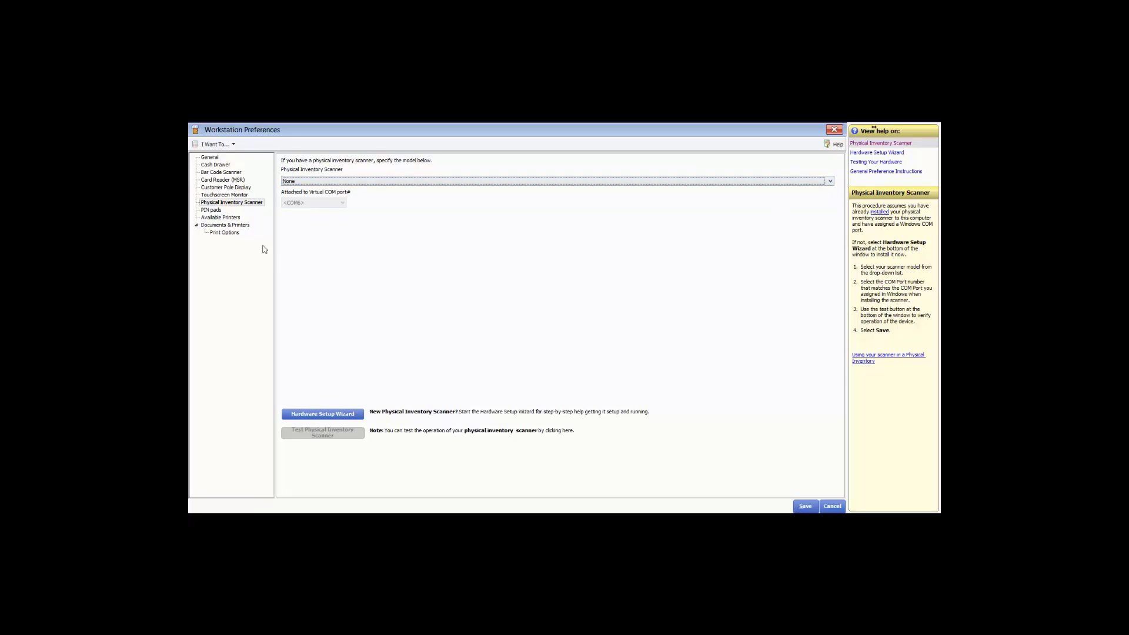
Leave the PIN pad model at None and show the Available Printers list
click(218, 211)
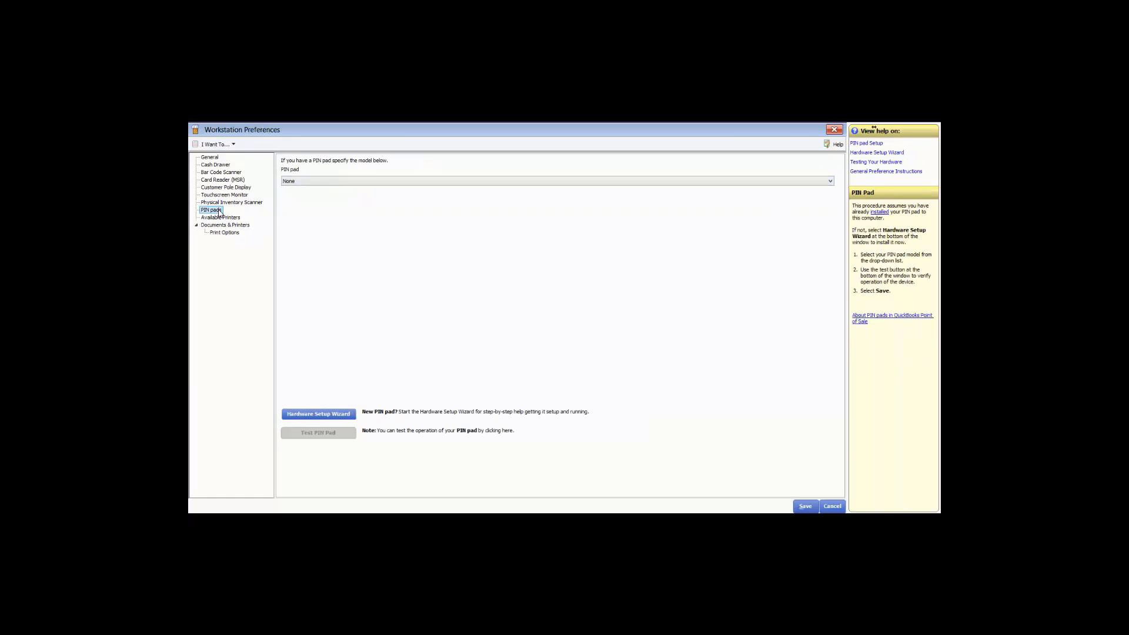
click(480, 180)
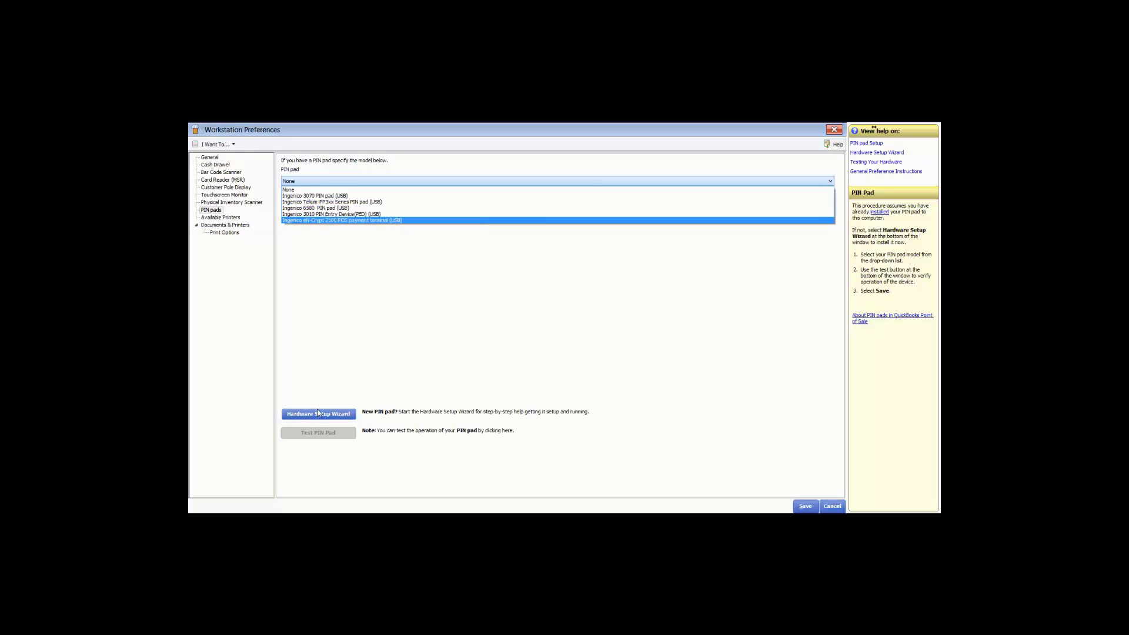
click(225, 222)
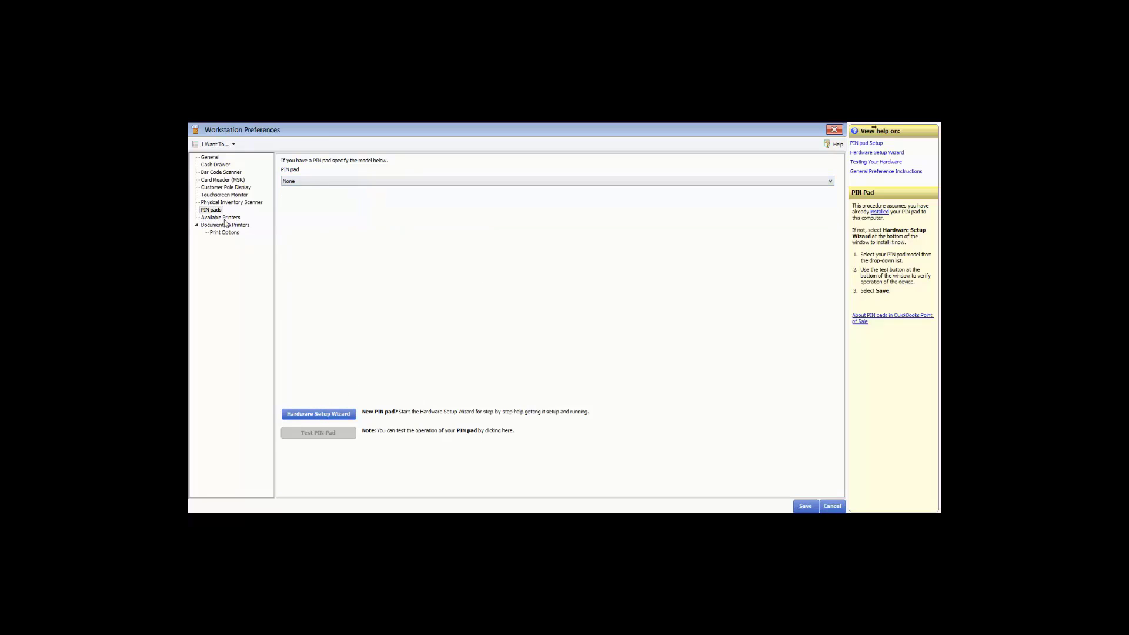
click(224, 218)
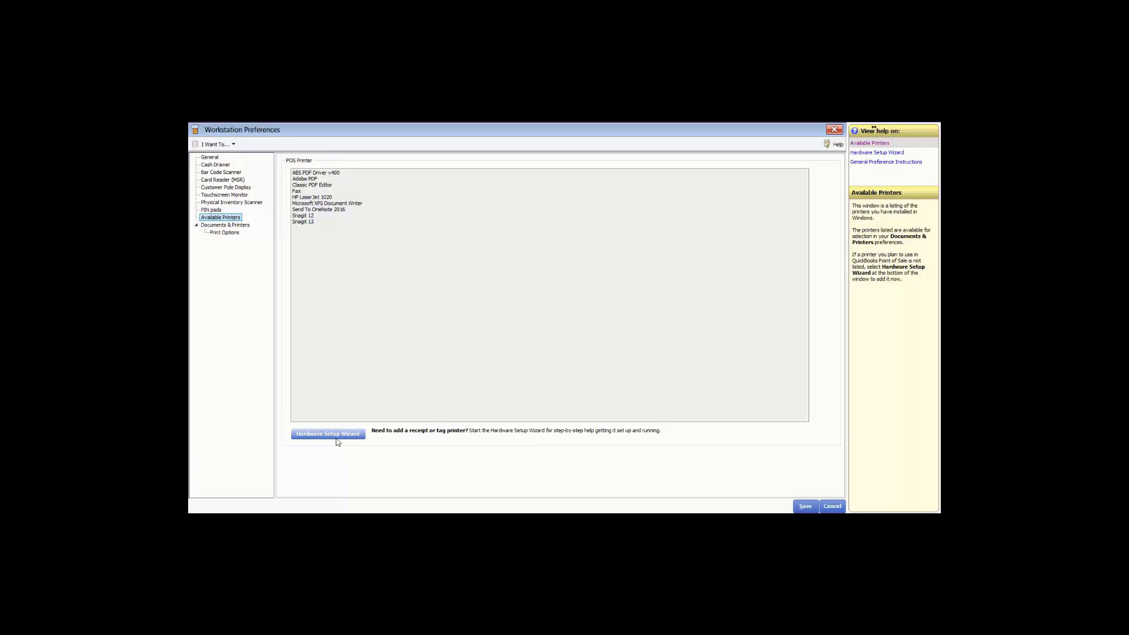
Show the Print Options page under Documents & Printers
click(235, 233)
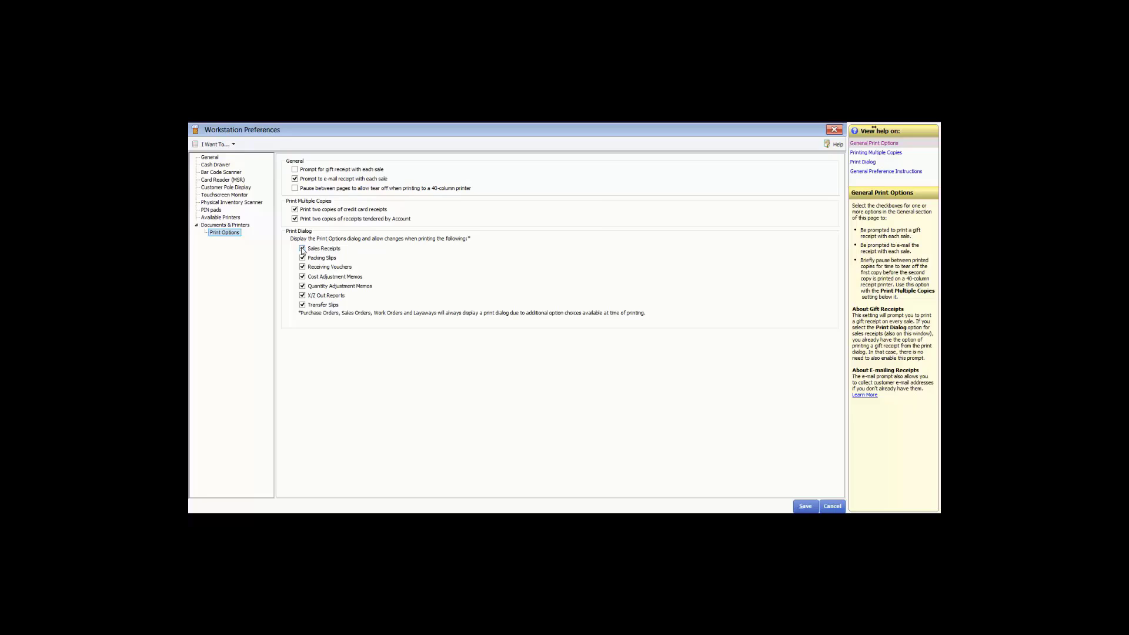
Untick Sales Receipts under Print Dialog and save the workstation preferences
click(302, 249)
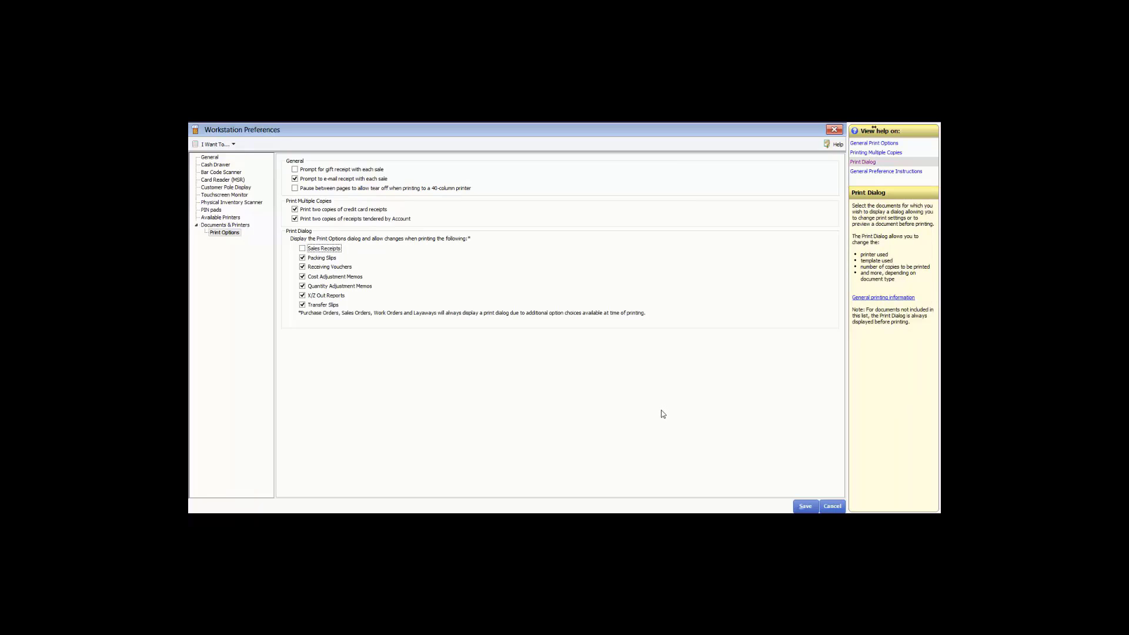
click(805, 507)
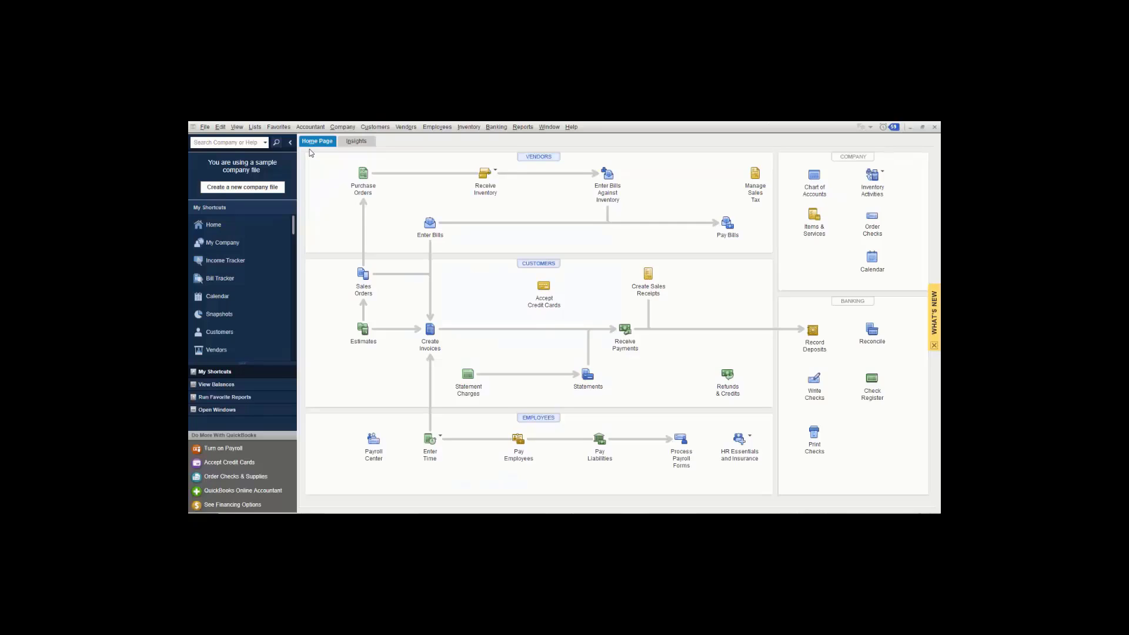
Open the File menu in QuickBooks Desktop
click(205, 128)
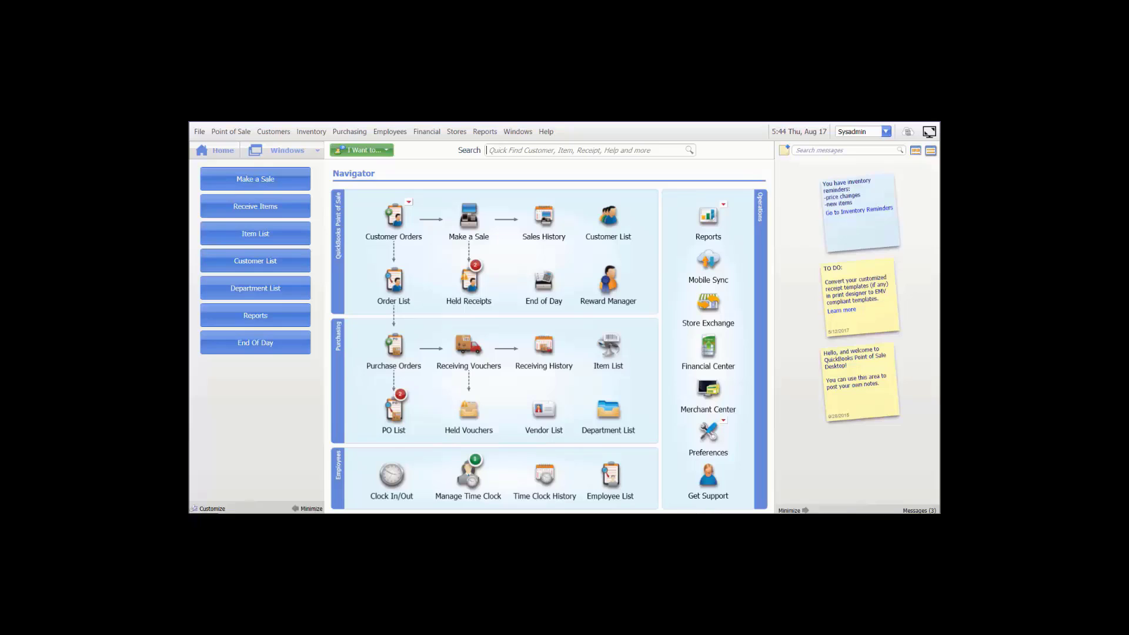
From the Financial Center's advanced options, start importing items from QuickBooks
click(435, 134)
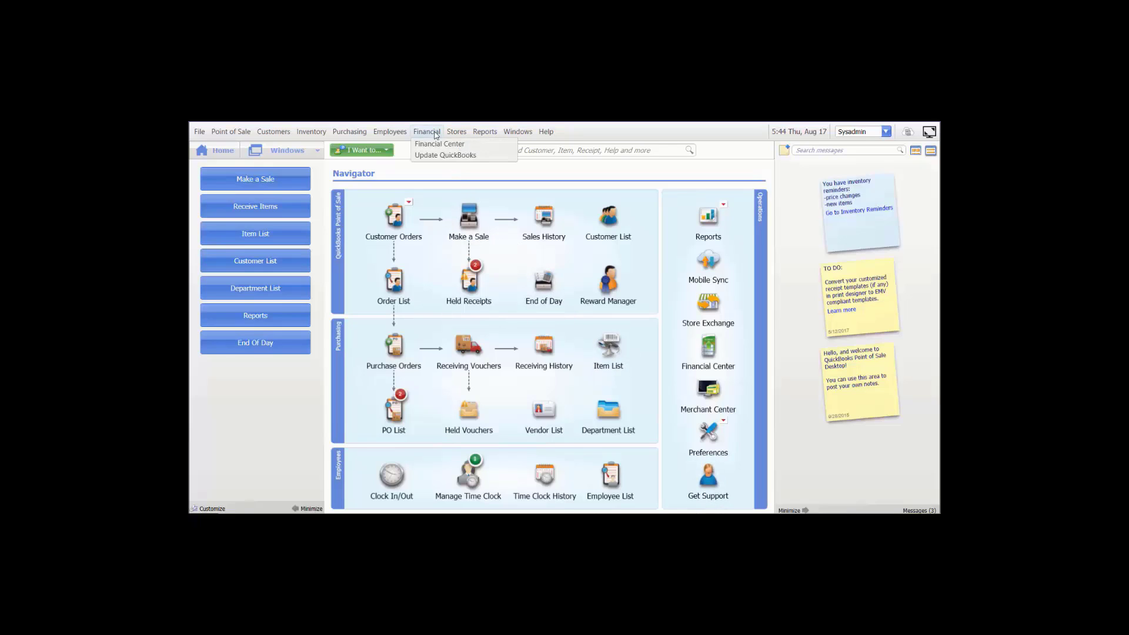
click(436, 144)
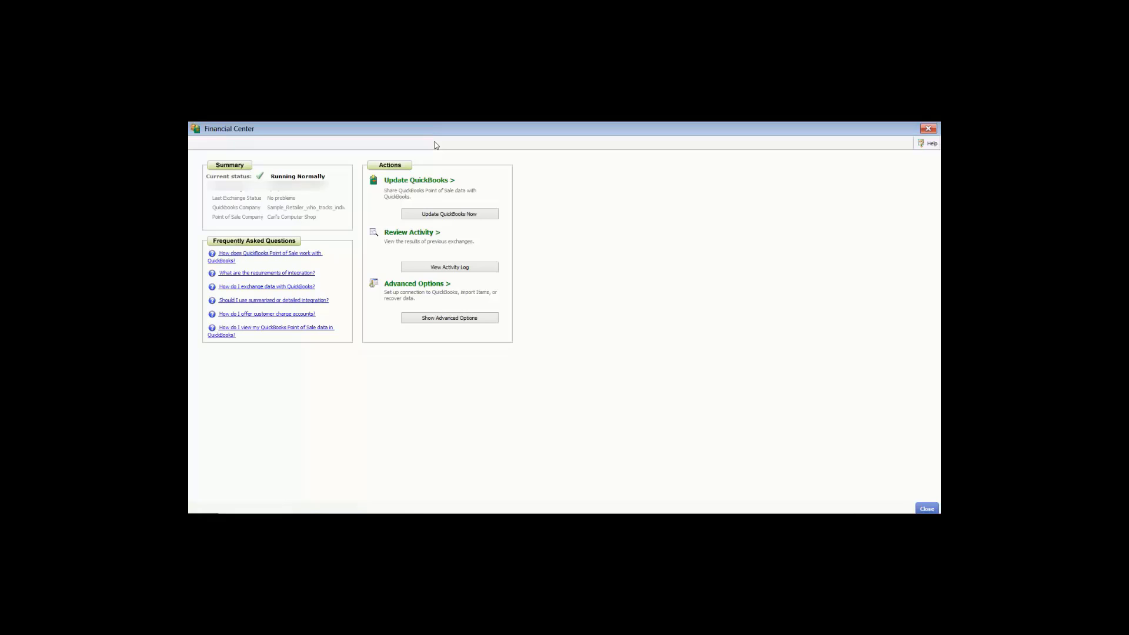
click(464, 320)
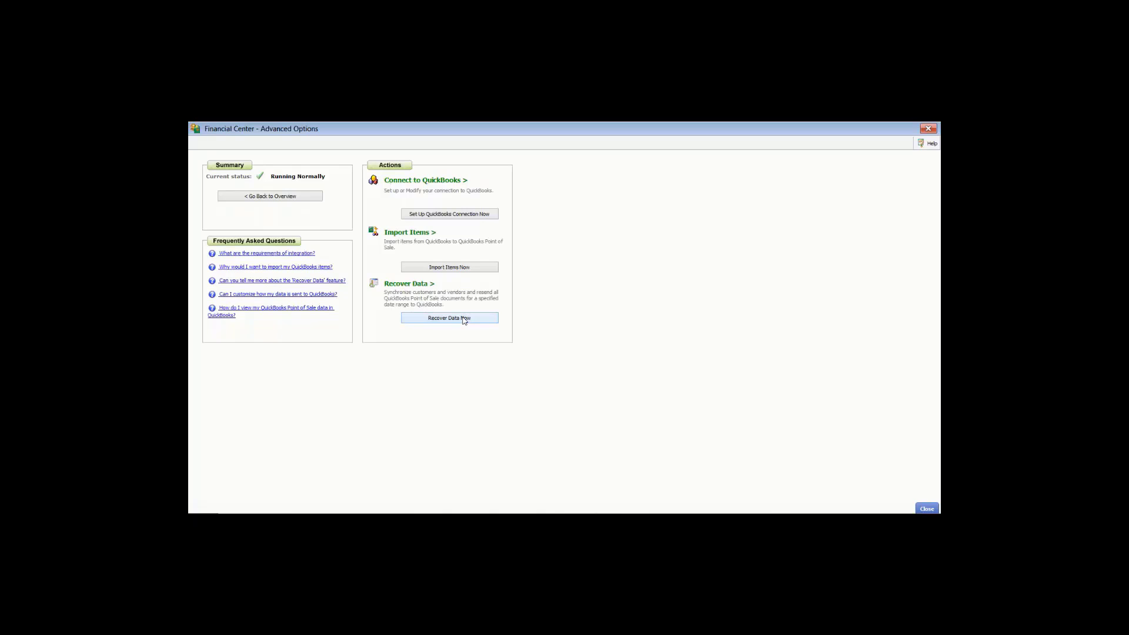
click(458, 268)
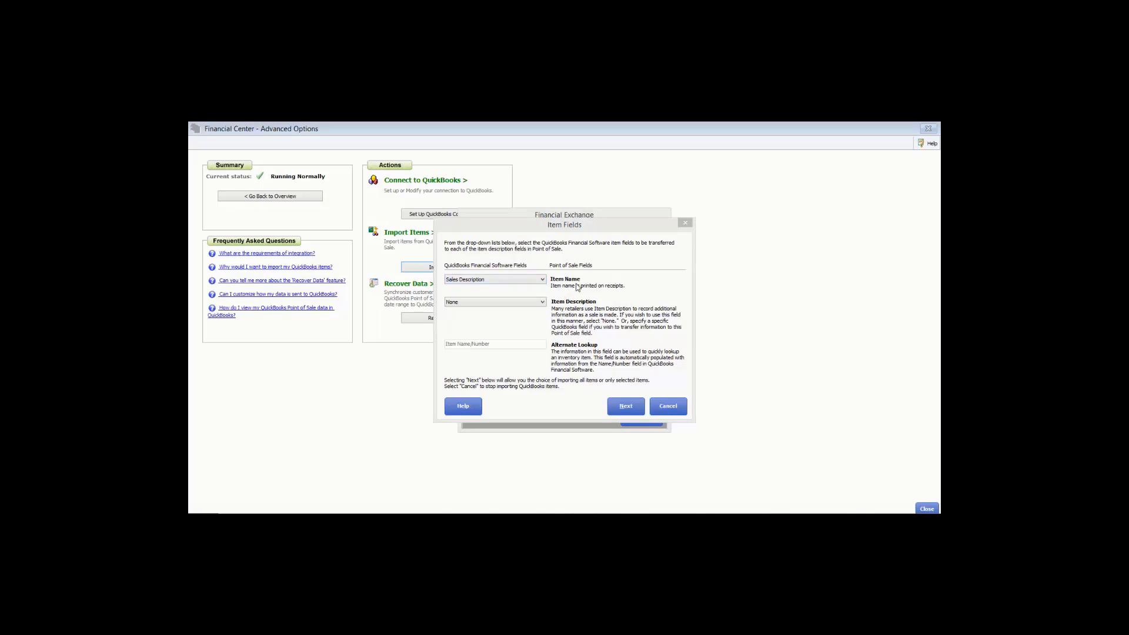
Map Item Name and Item Description both to Sales Description, then continue to item selection
click(543, 280)
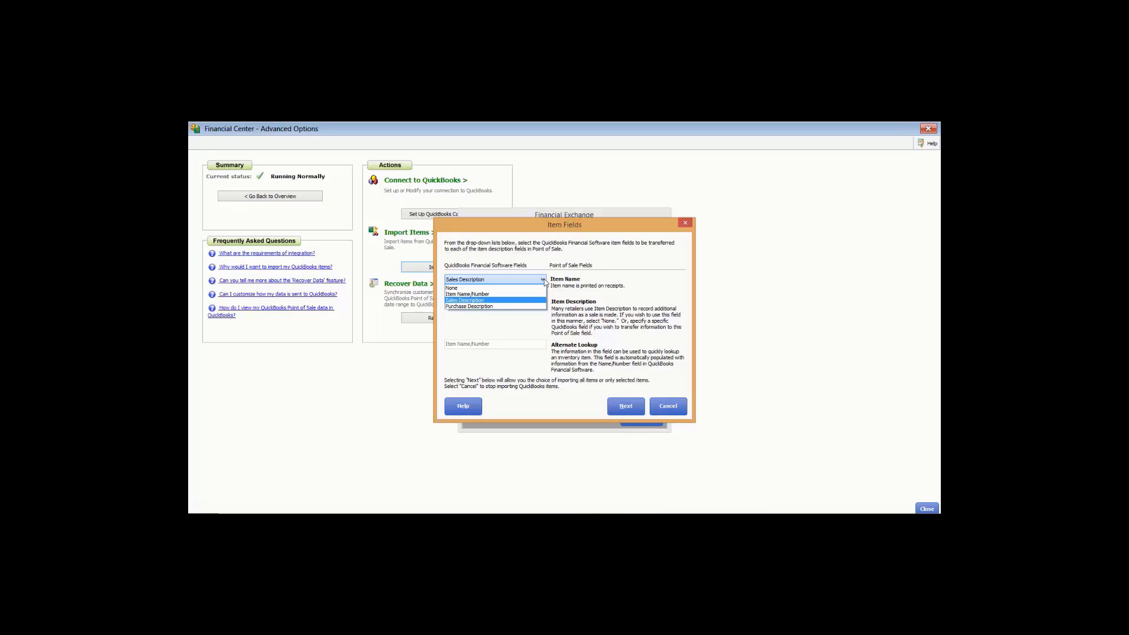
click(503, 301)
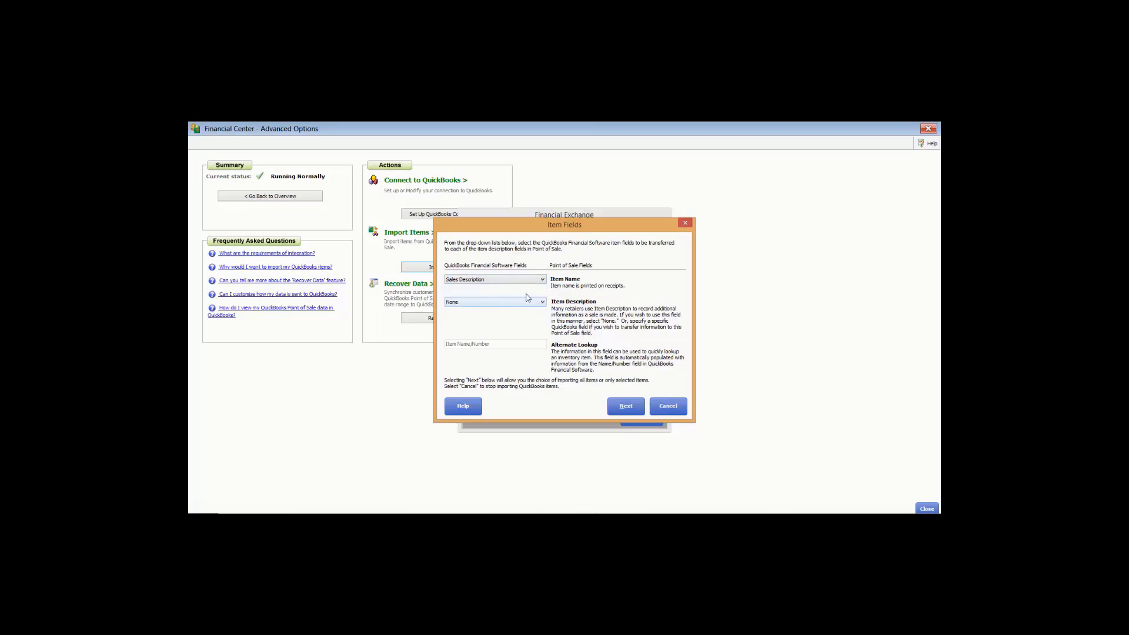
click(542, 302)
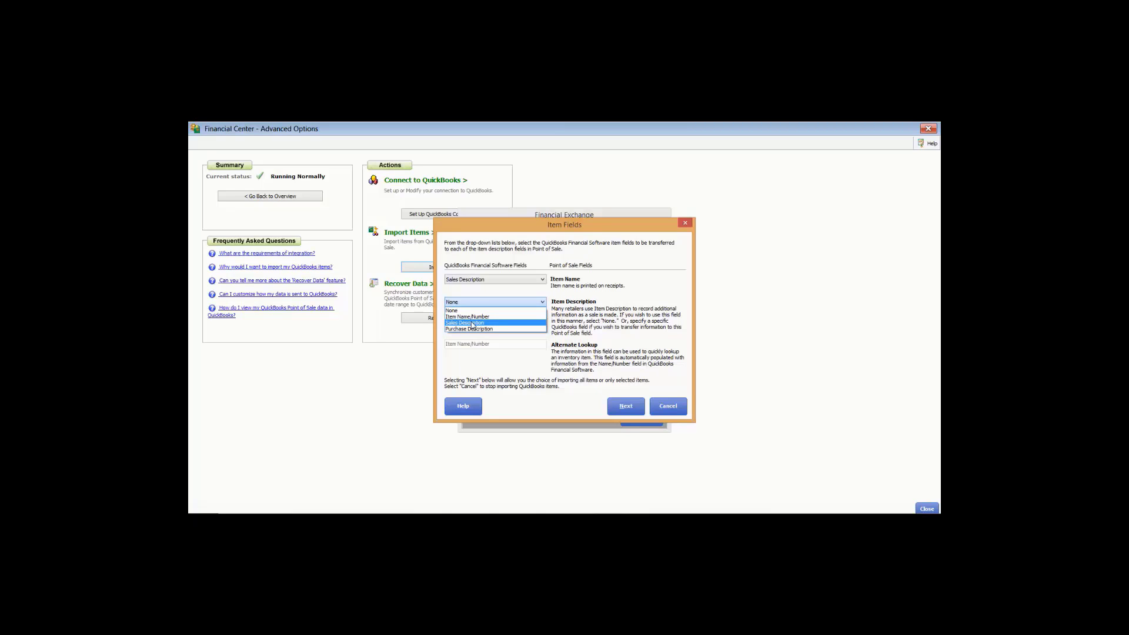
click(471, 324)
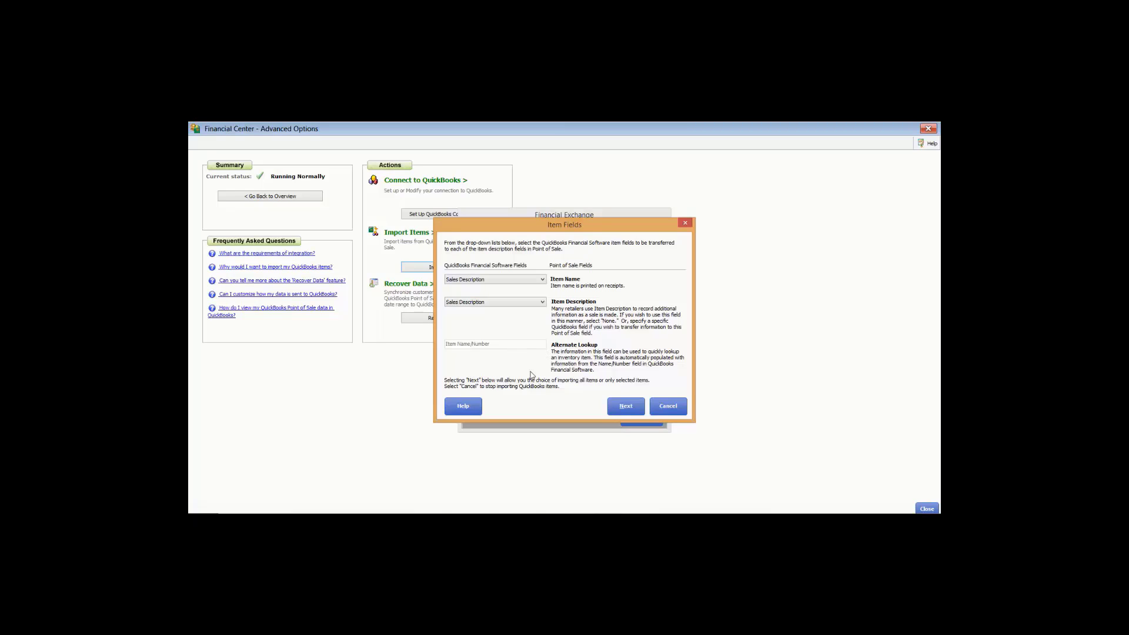
click(625, 407)
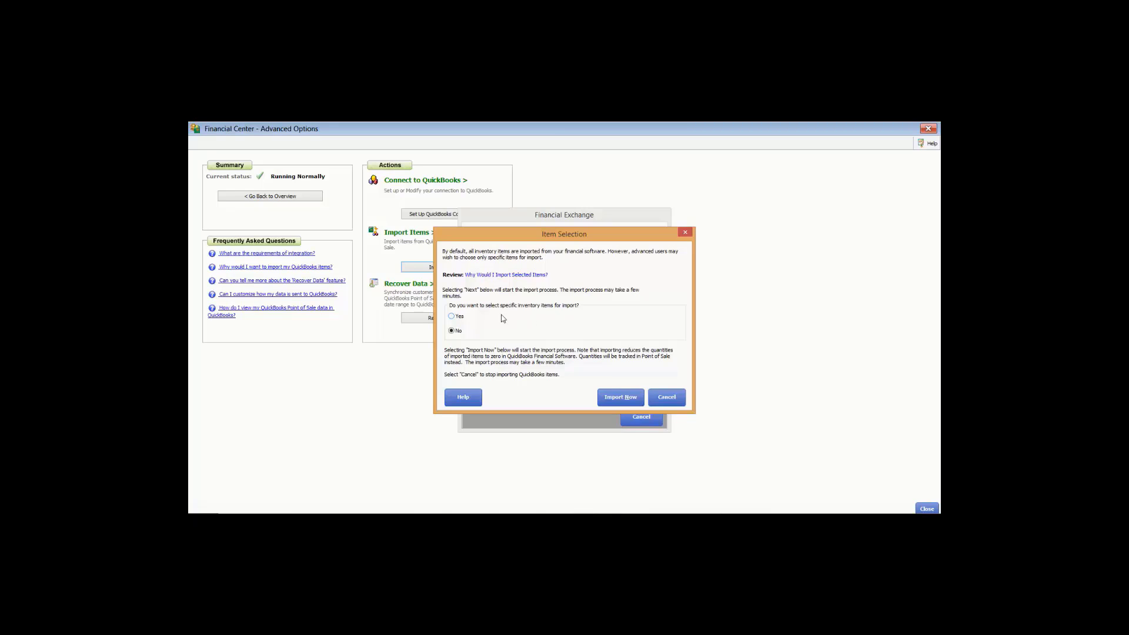
Choose to import specific items, keep every listed item ticked, and start the import
click(452, 316)
click(624, 402)
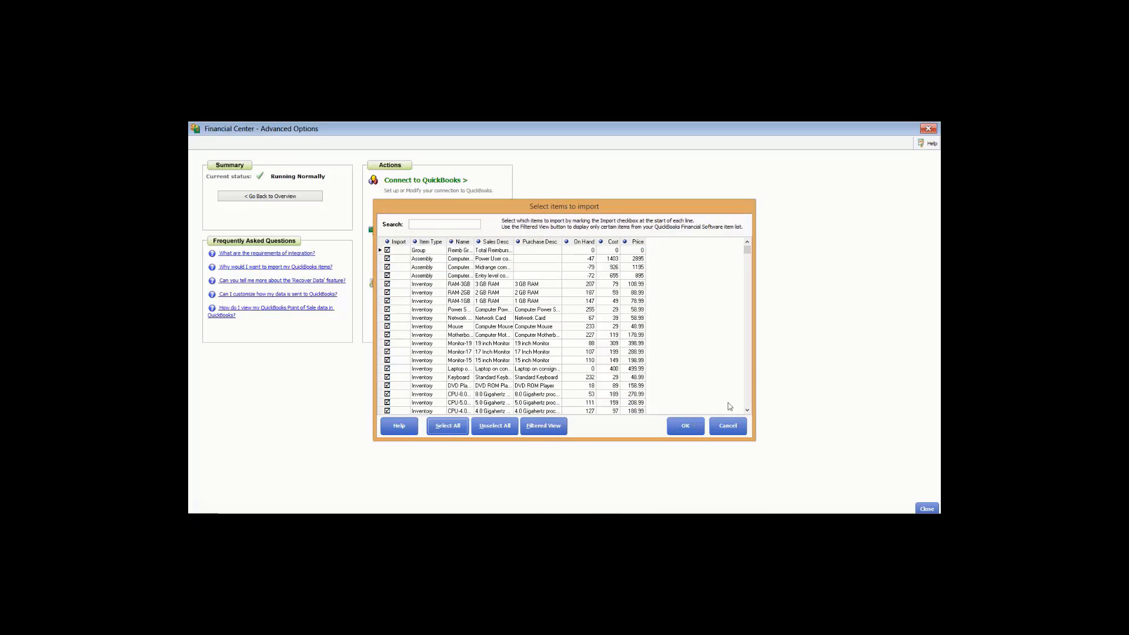
click(746, 410)
click(747, 410)
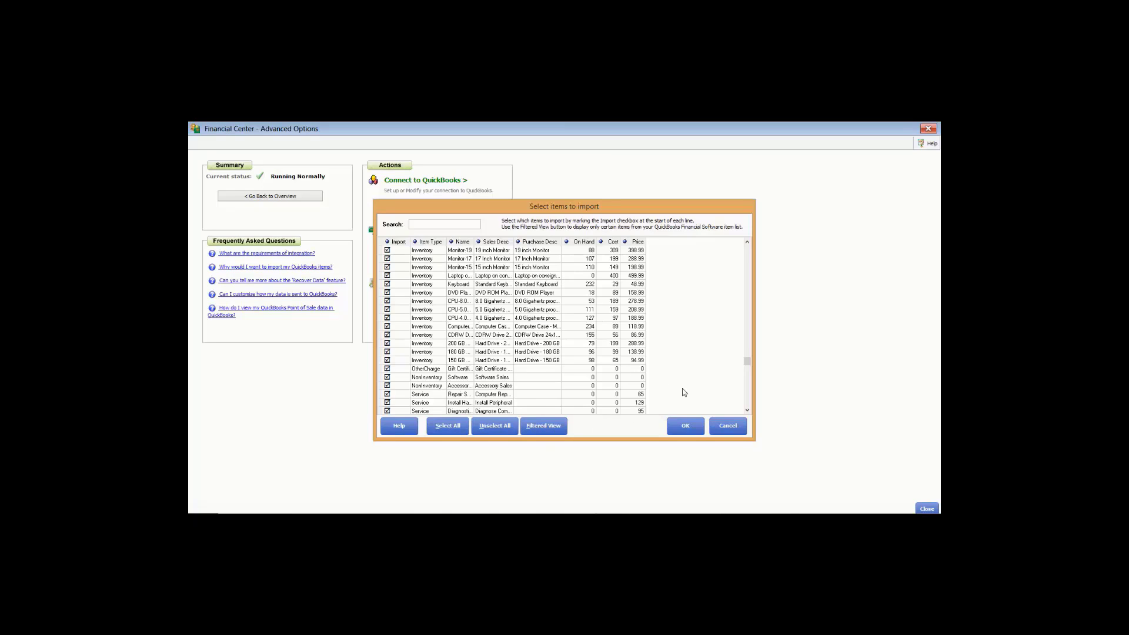
click(685, 427)
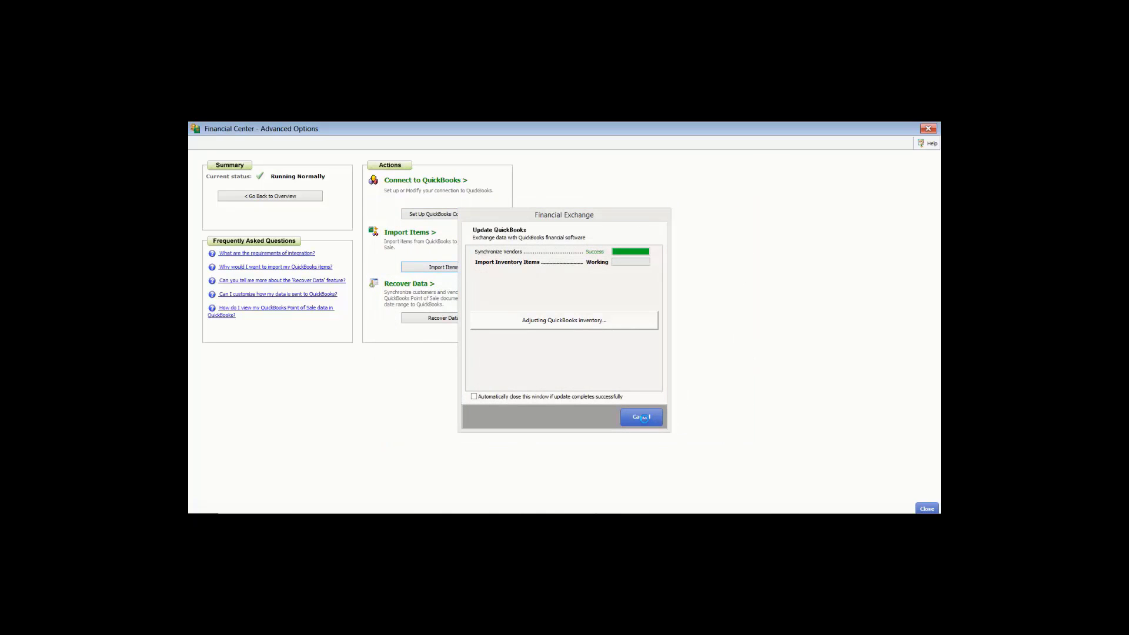
Close the finished Financial Exchange import progress window
click(641, 417)
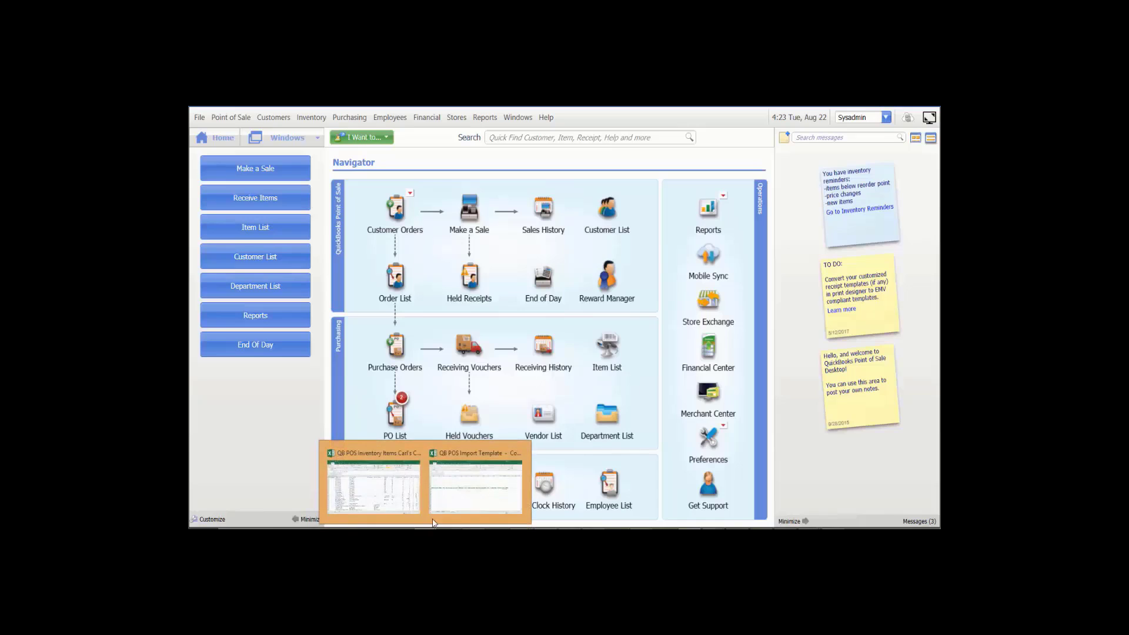
click(475, 482)
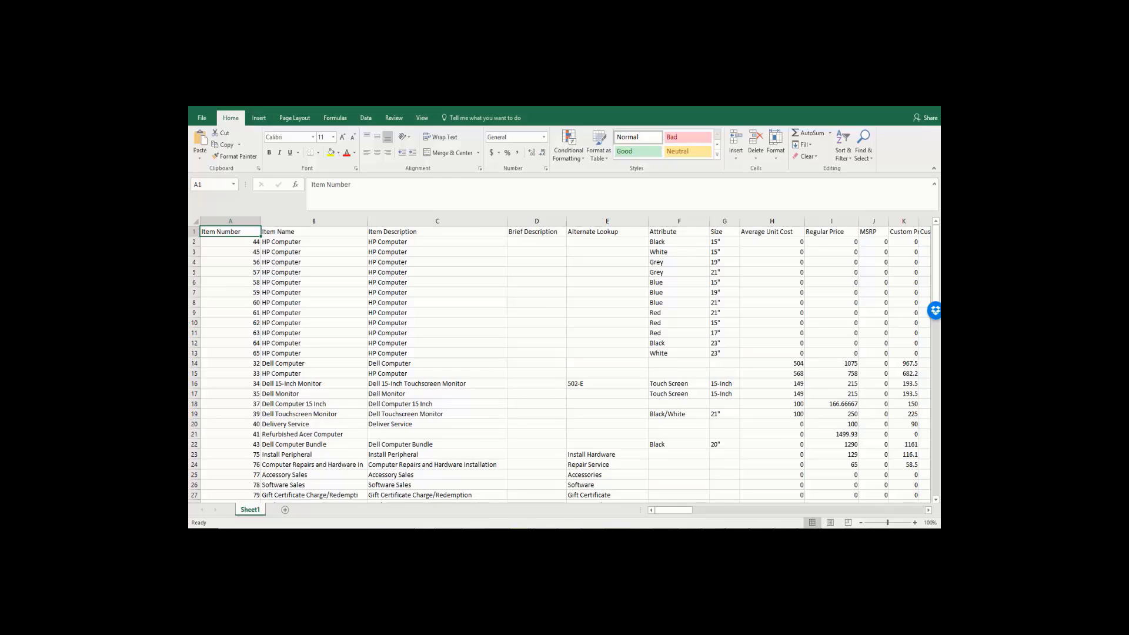
mouse_move(520, 535)
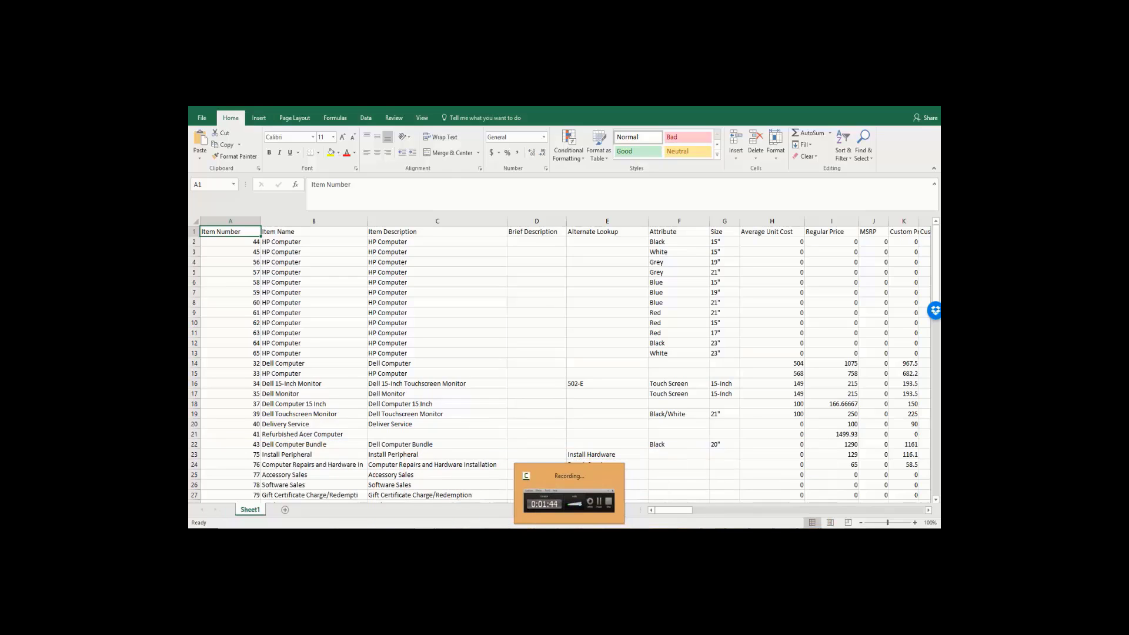
mouse_move(712, 532)
key(alt+Tab)
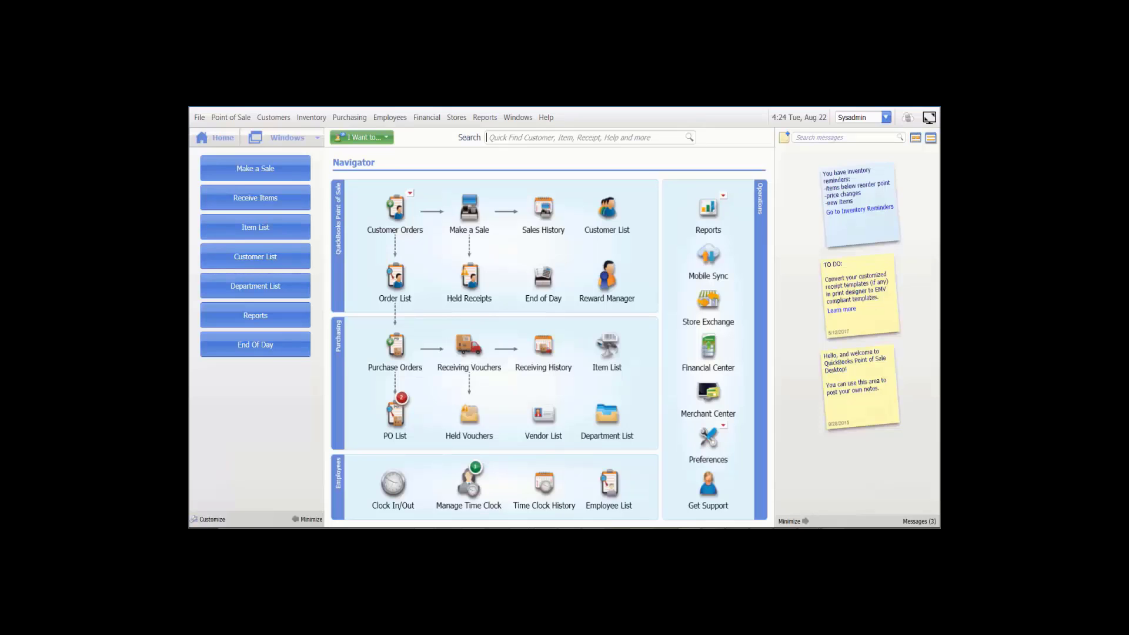
Launch the Data Import Wizard from the File menu and advance with Inventory Items to the import method page
click(200, 117)
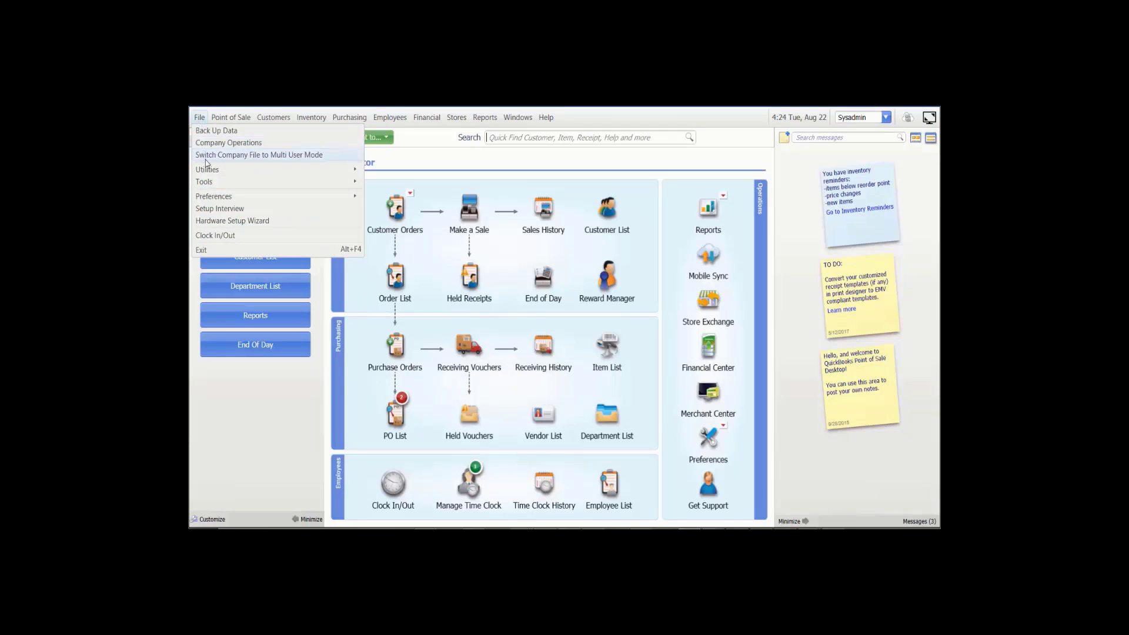
mouse_move(209, 172)
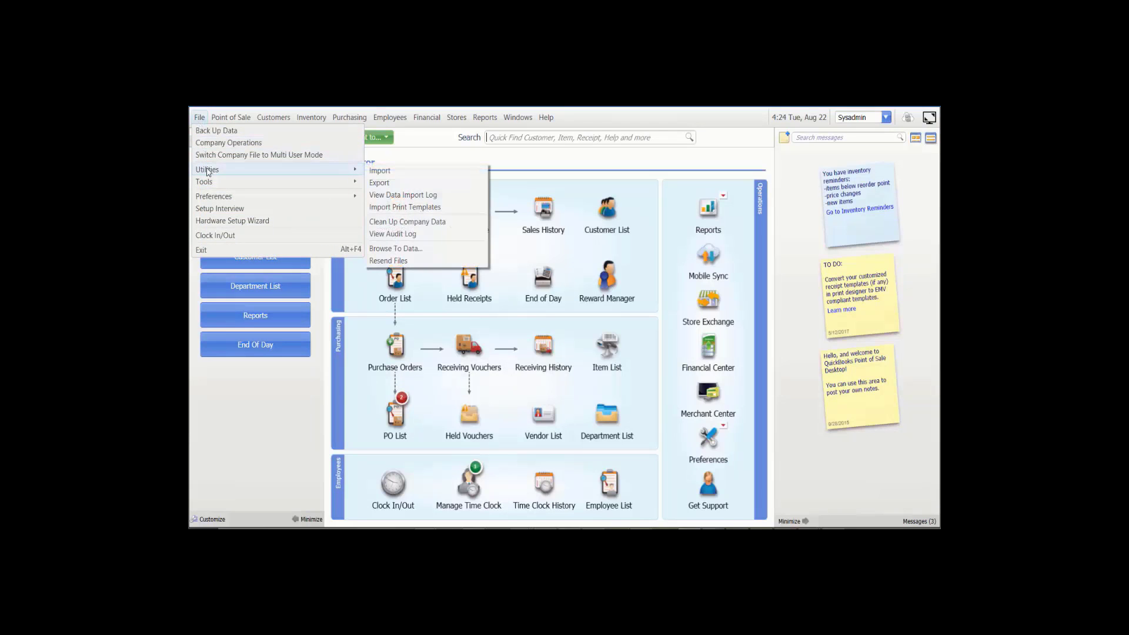
click(374, 172)
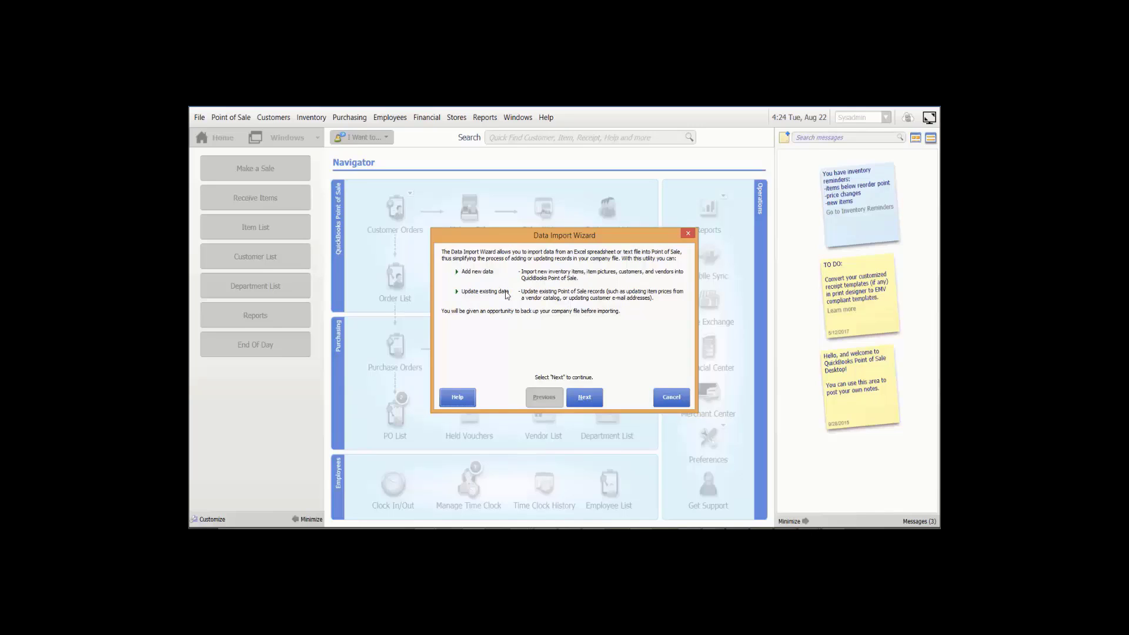
click(584, 398)
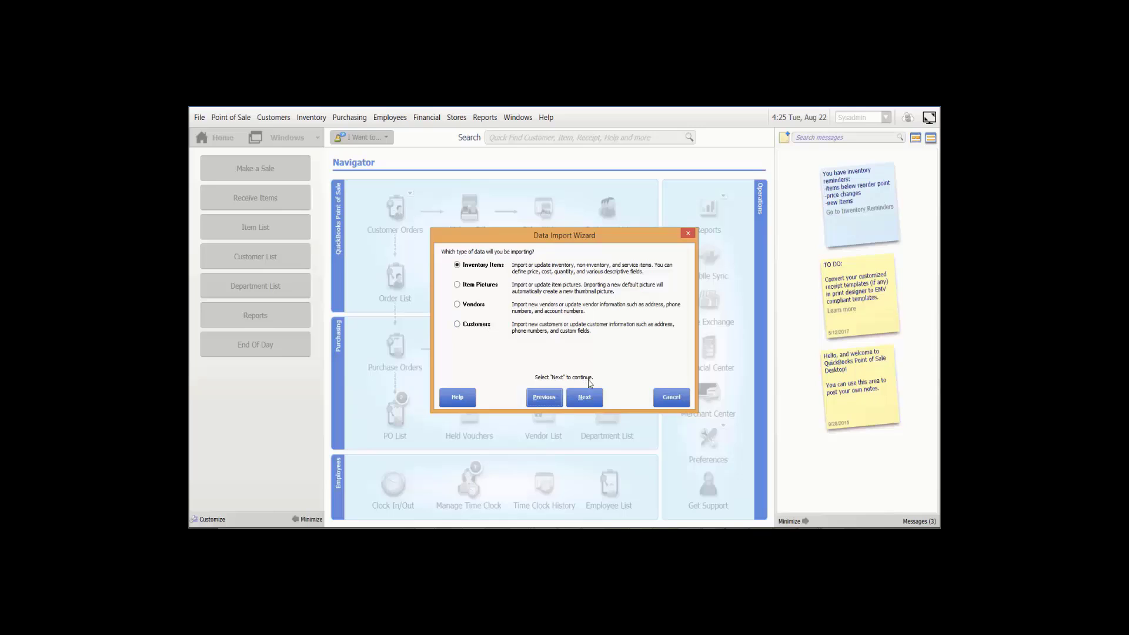
click(588, 399)
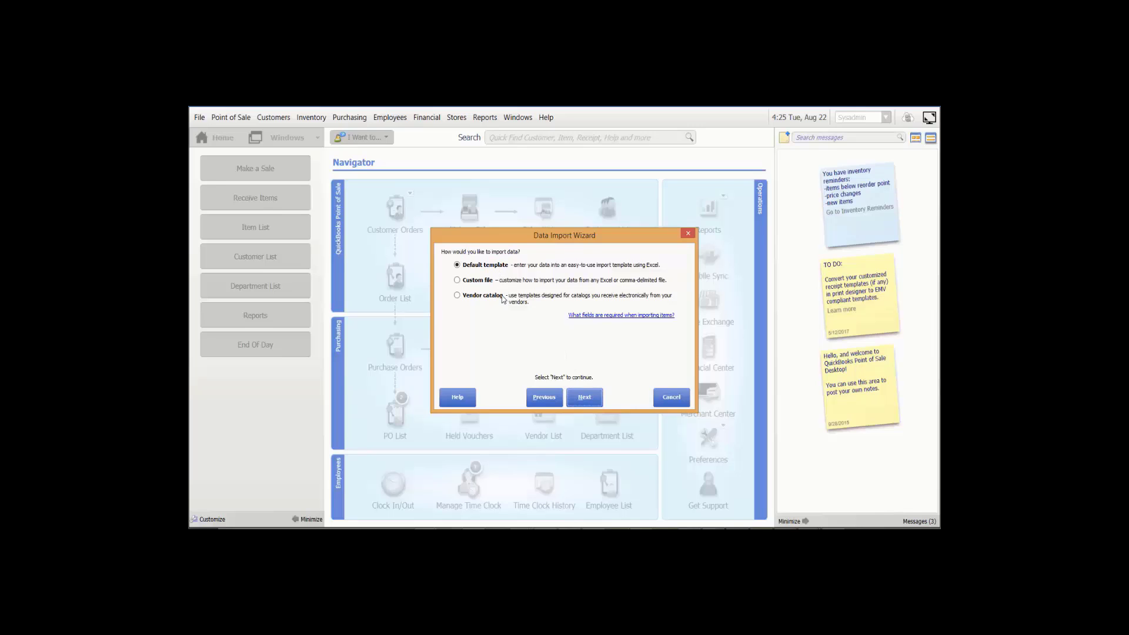
Look over the Inventory, Vendors and Customers template sheets in Excel, then go back to the import wizard
click(457, 507)
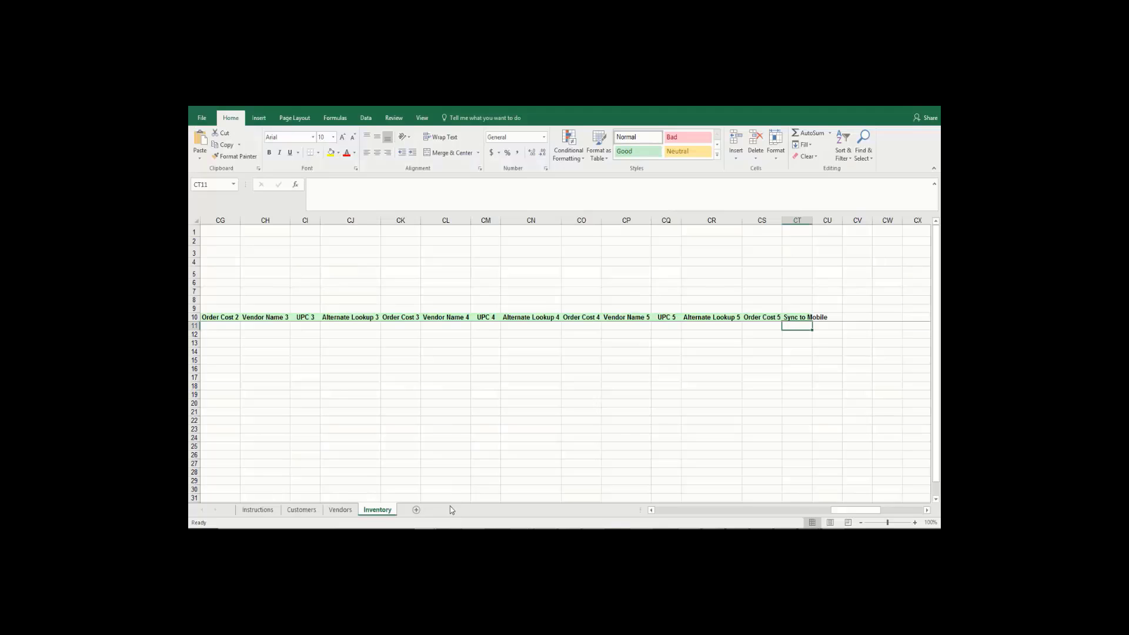
click(670, 511)
click(671, 510)
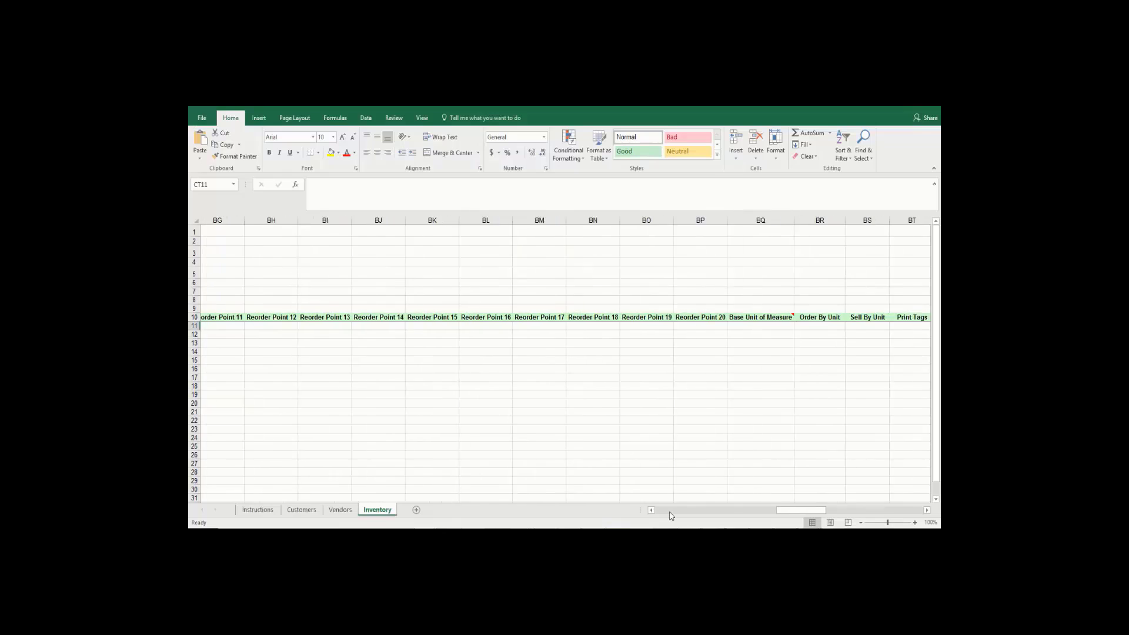
click(670, 510)
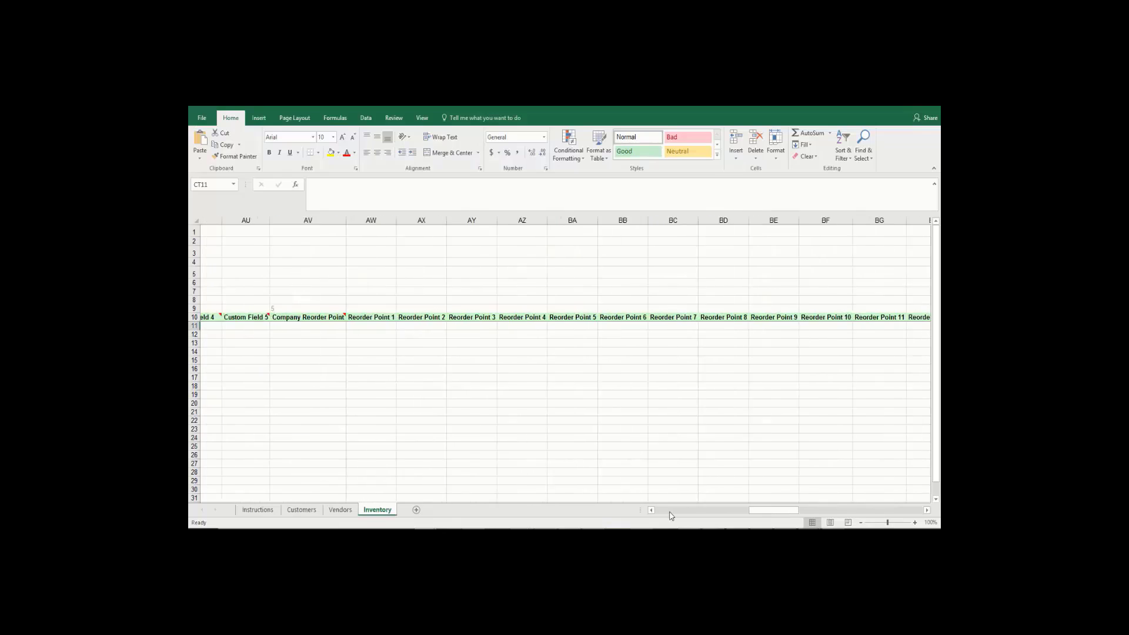
click(347, 511)
click(315, 514)
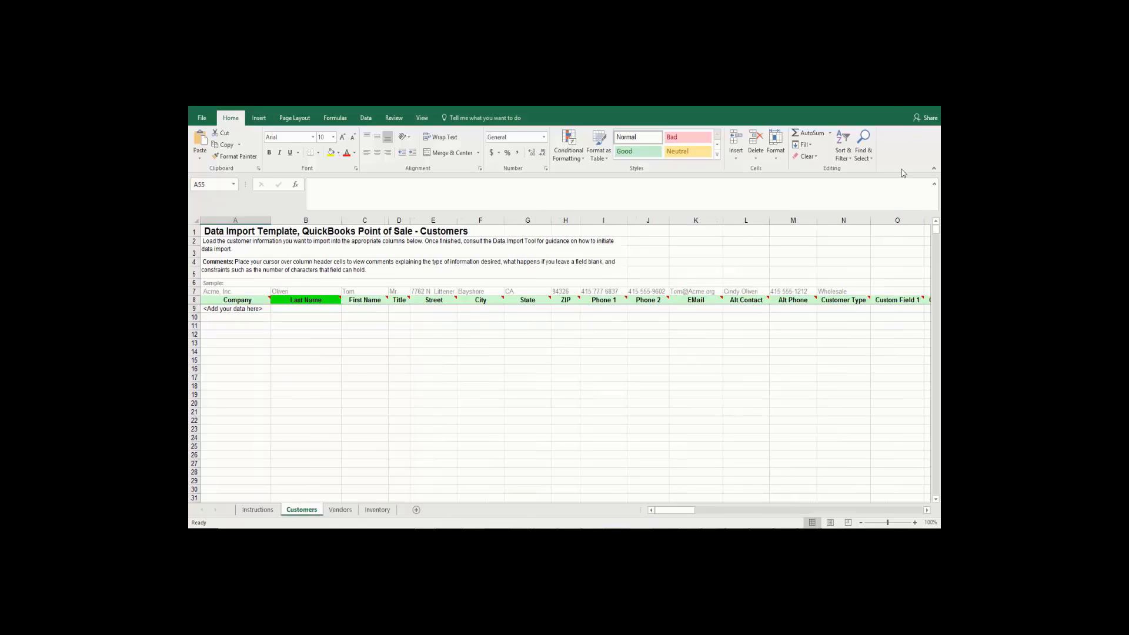
click(891, 108)
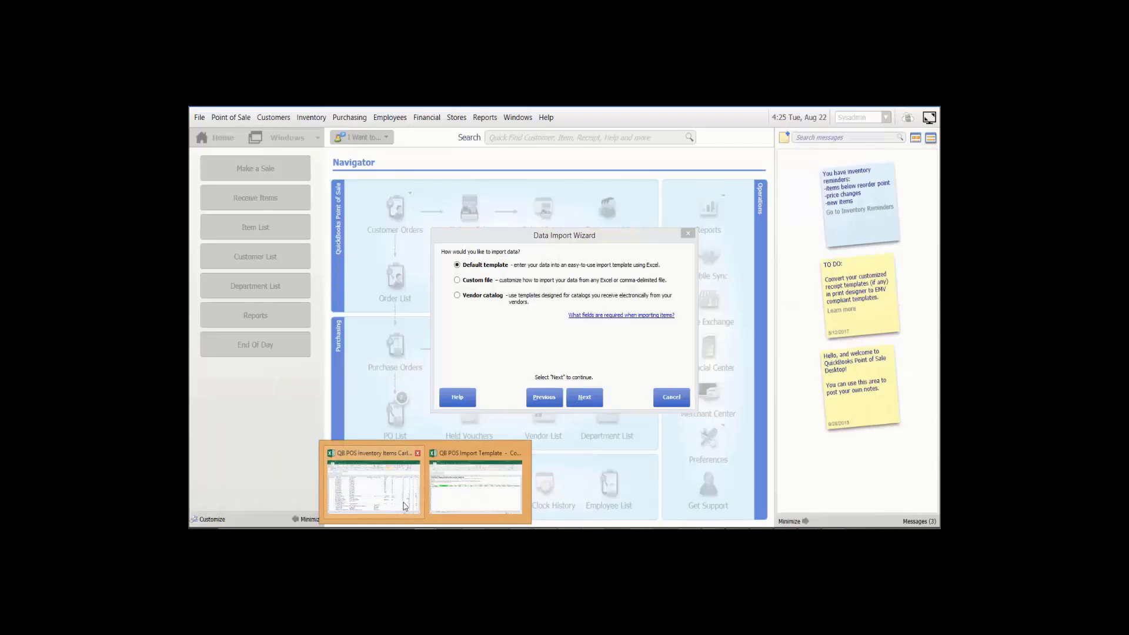
After a glance at the Excel items file, switch the import to Custom file and continue
click(405, 507)
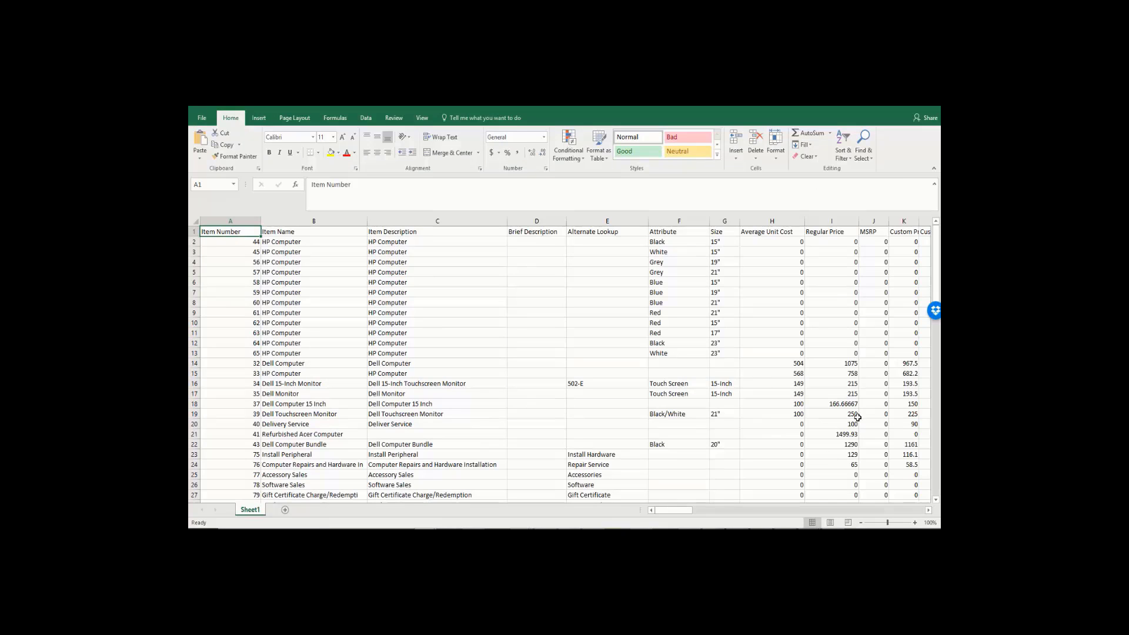
key(alt+Tab)
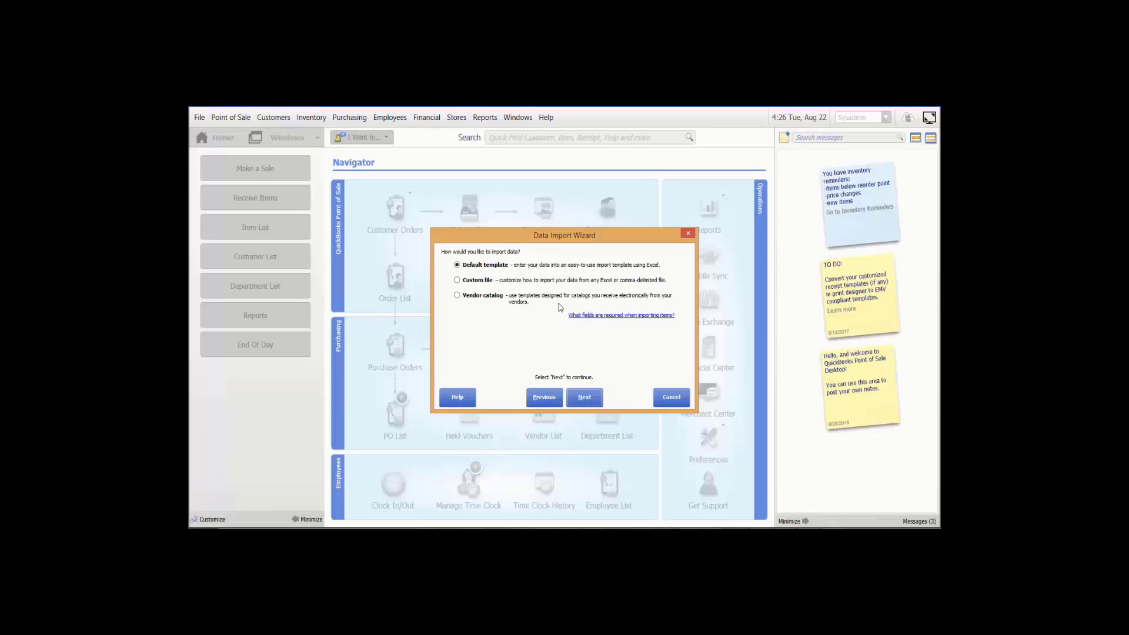
click(457, 281)
click(596, 406)
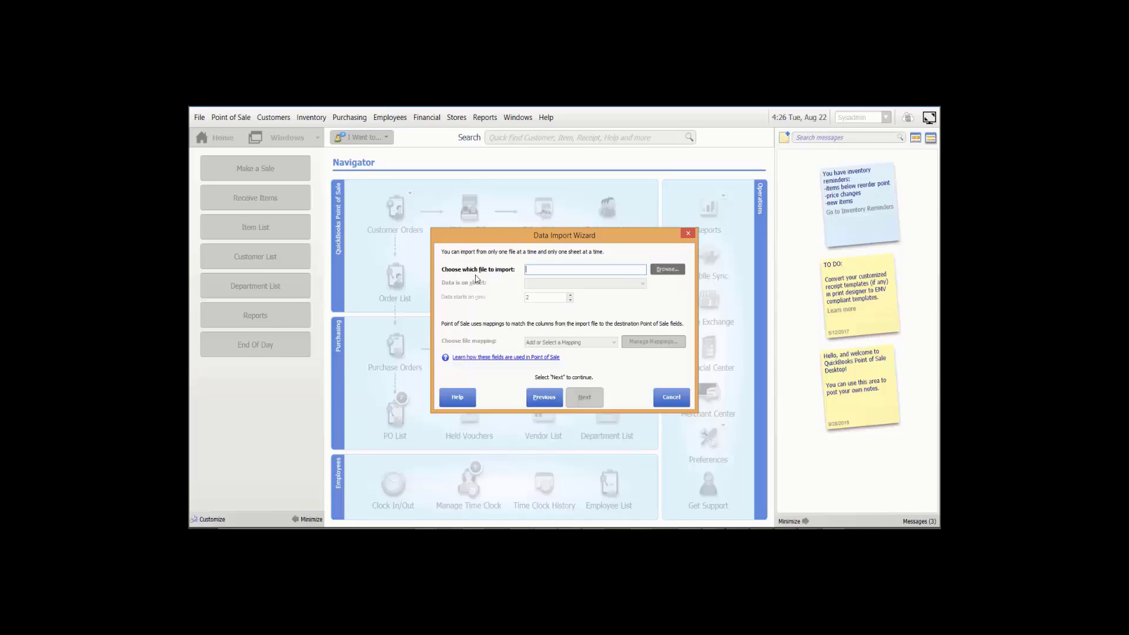
Choose the QB POS Inventory Items workbook in the QBPOS 2017 folder as the import file
click(668, 269)
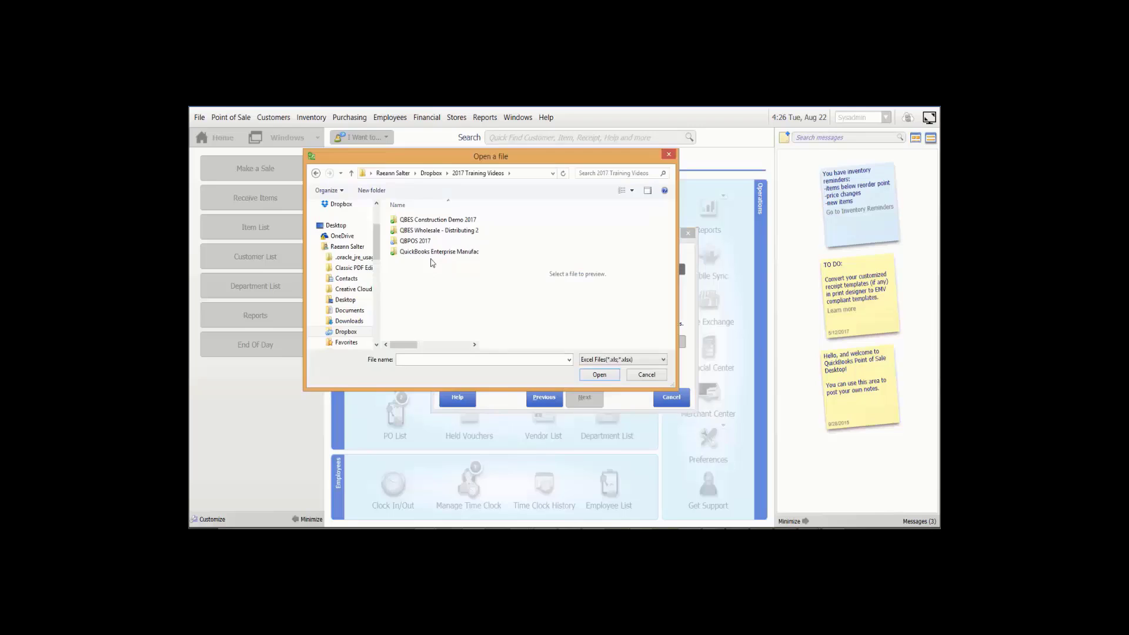
click(420, 241)
double_click(421, 241)
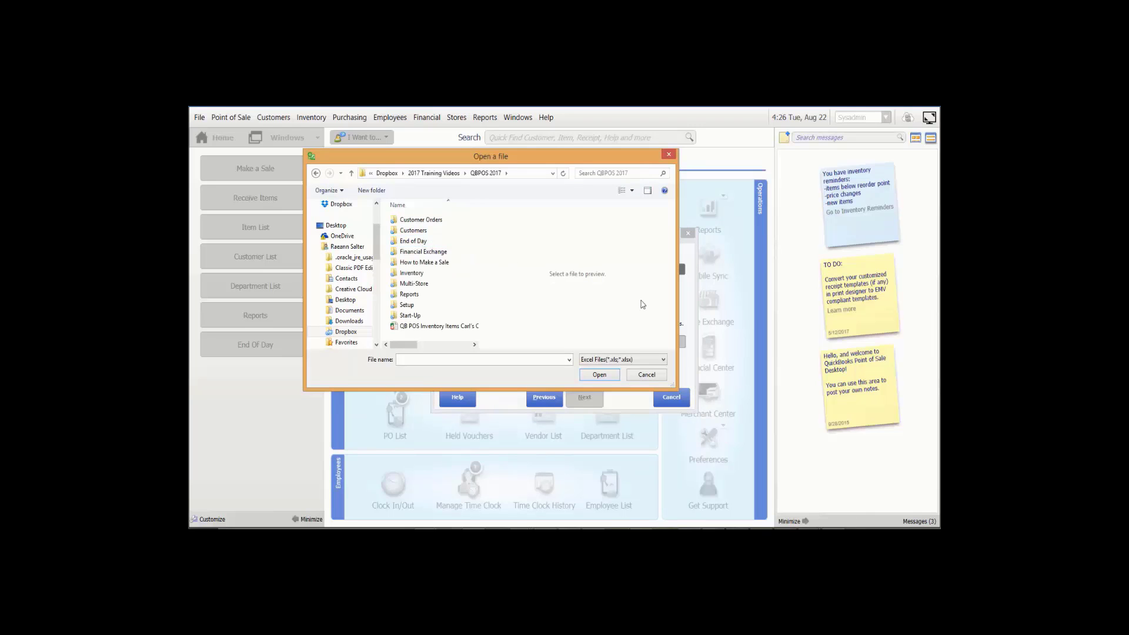
double_click(422, 326)
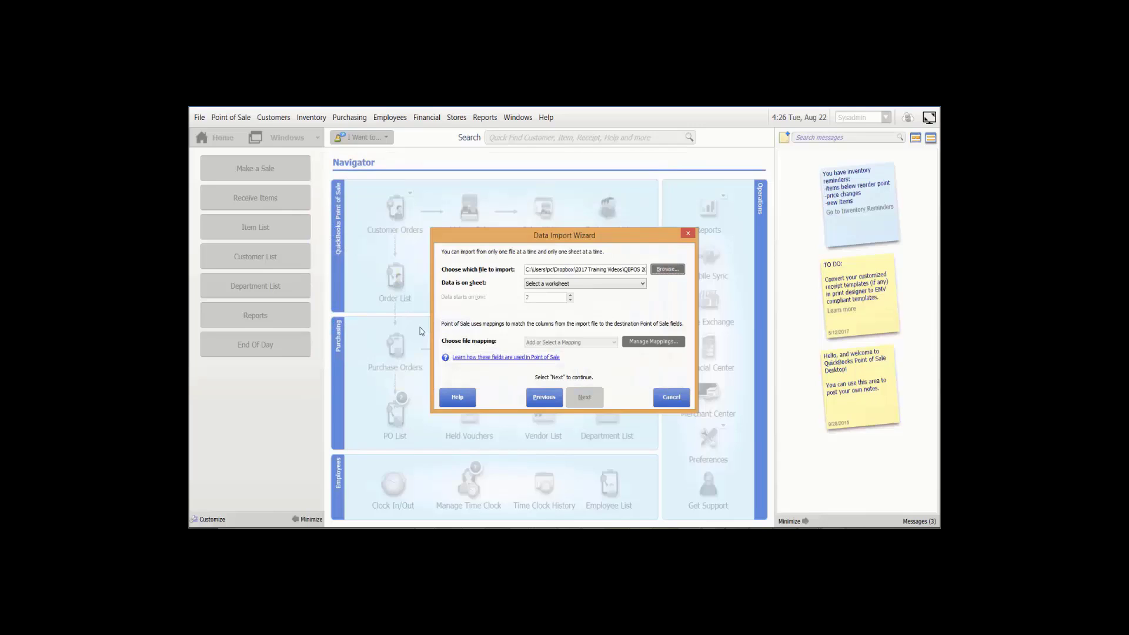
Read data from Sheet1 starting on row 2, after checking the workbook's headers in Excel
click(642, 284)
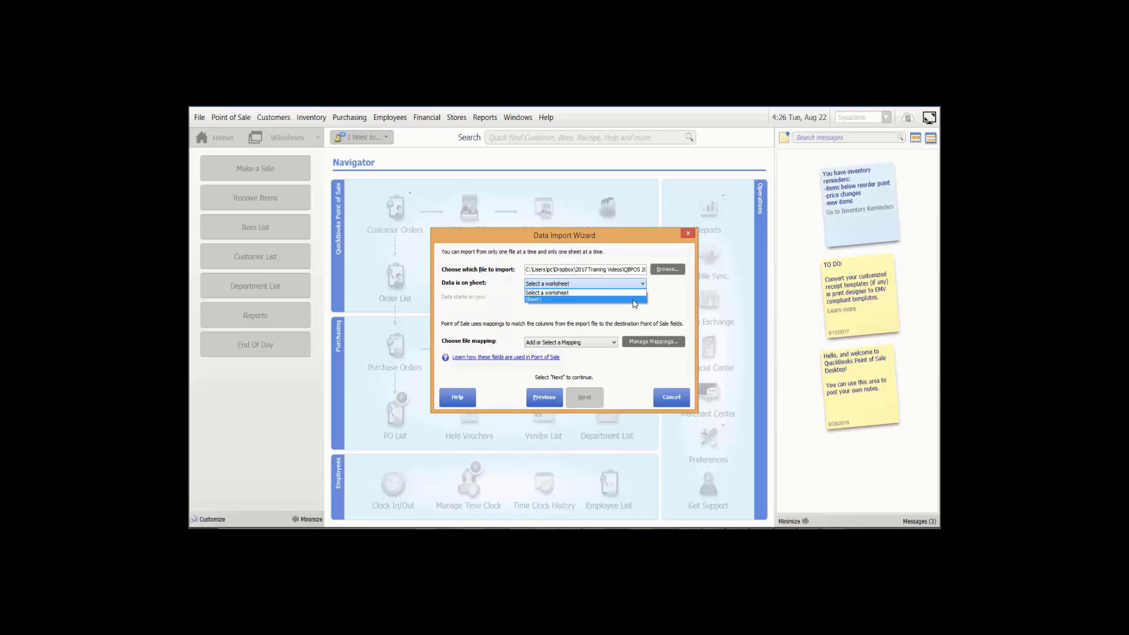
click(635, 299)
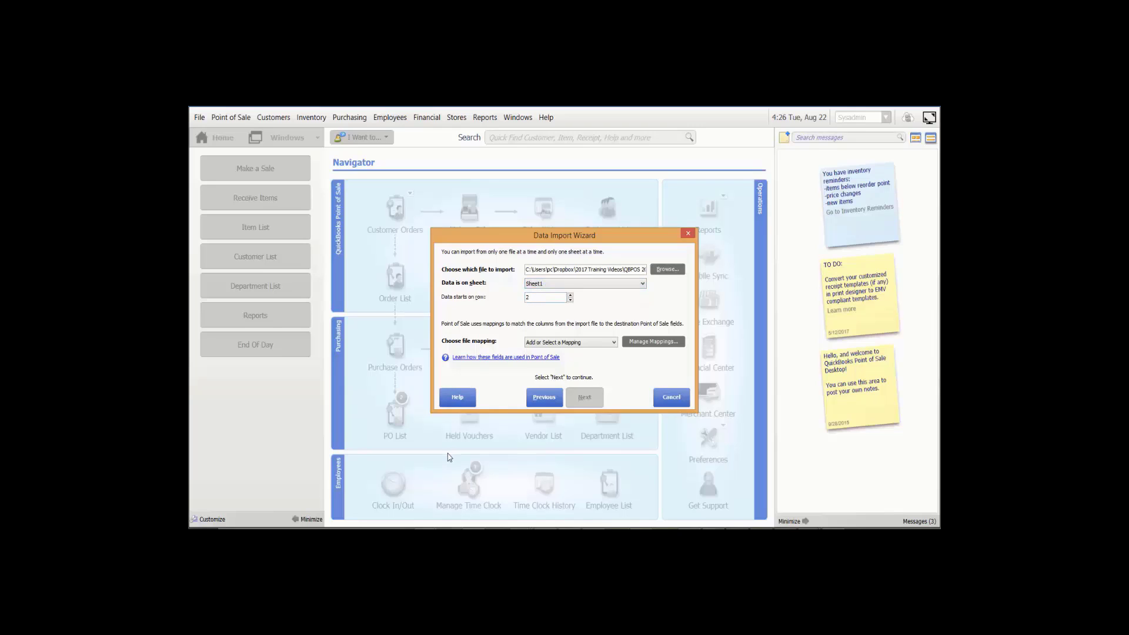
click(425, 535)
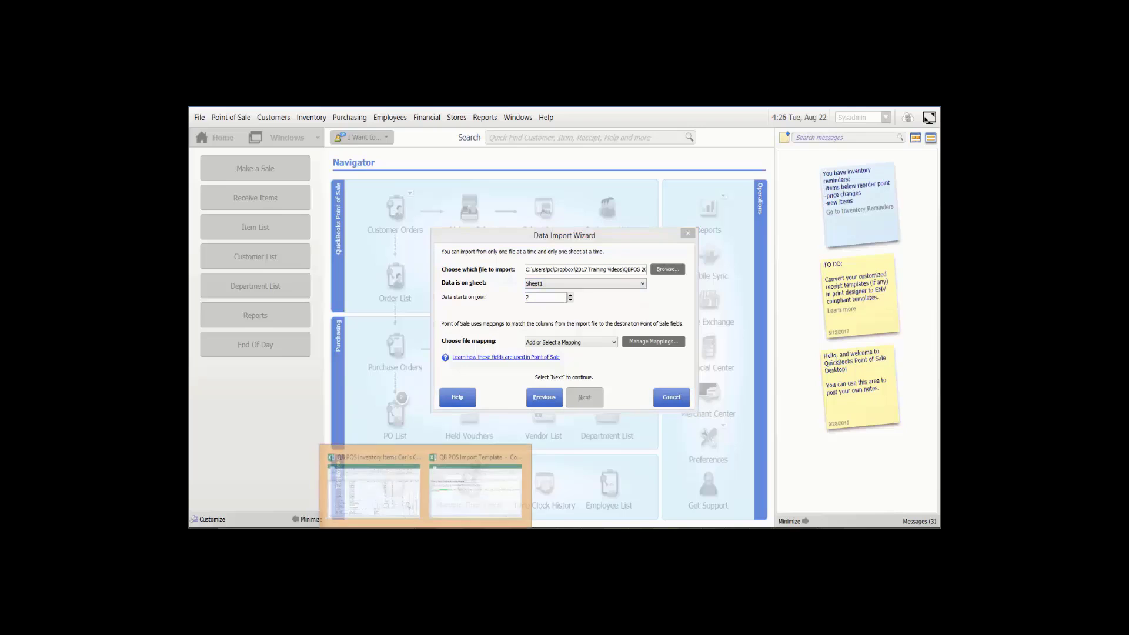
click(376, 491)
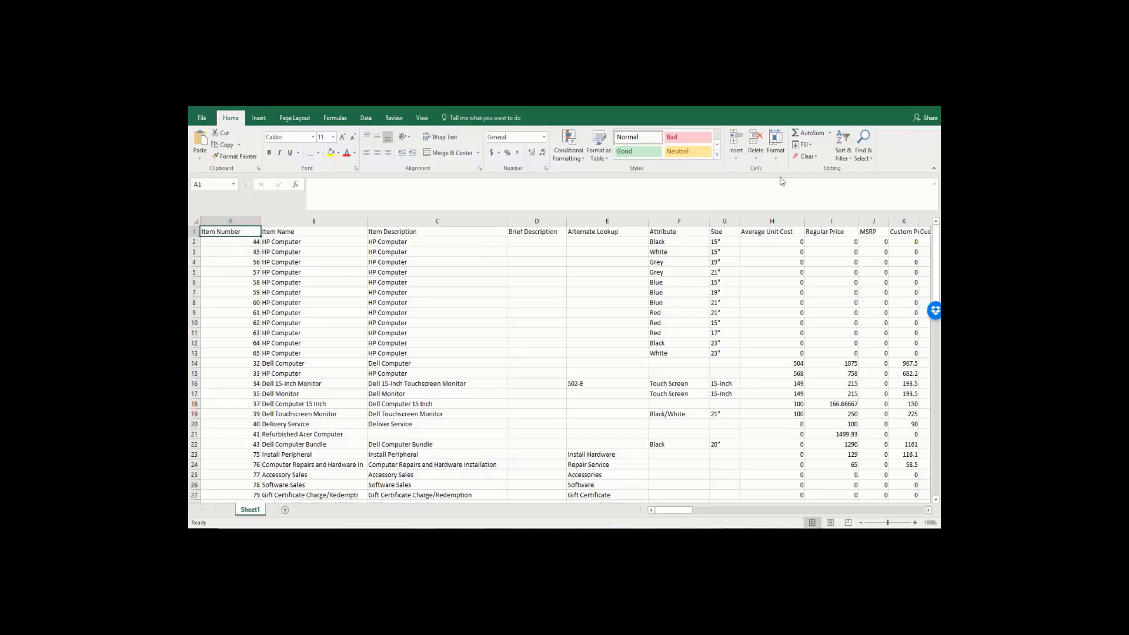
click(889, 107)
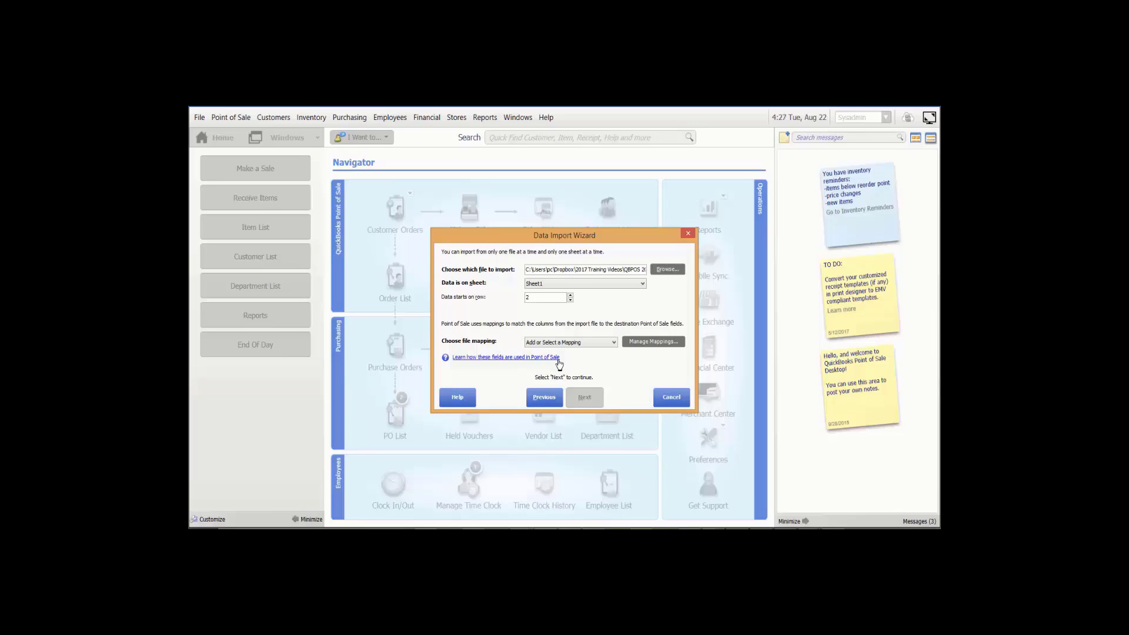
Pick <Add New> from the file mapping list to get a blank Mappings dialog
click(611, 343)
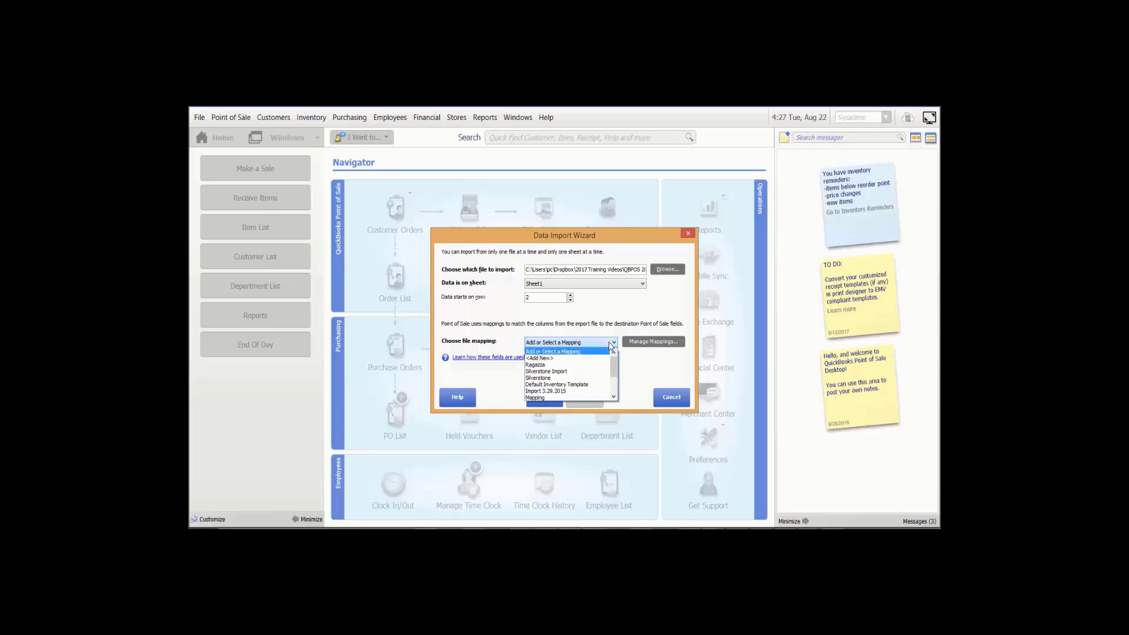
click(594, 361)
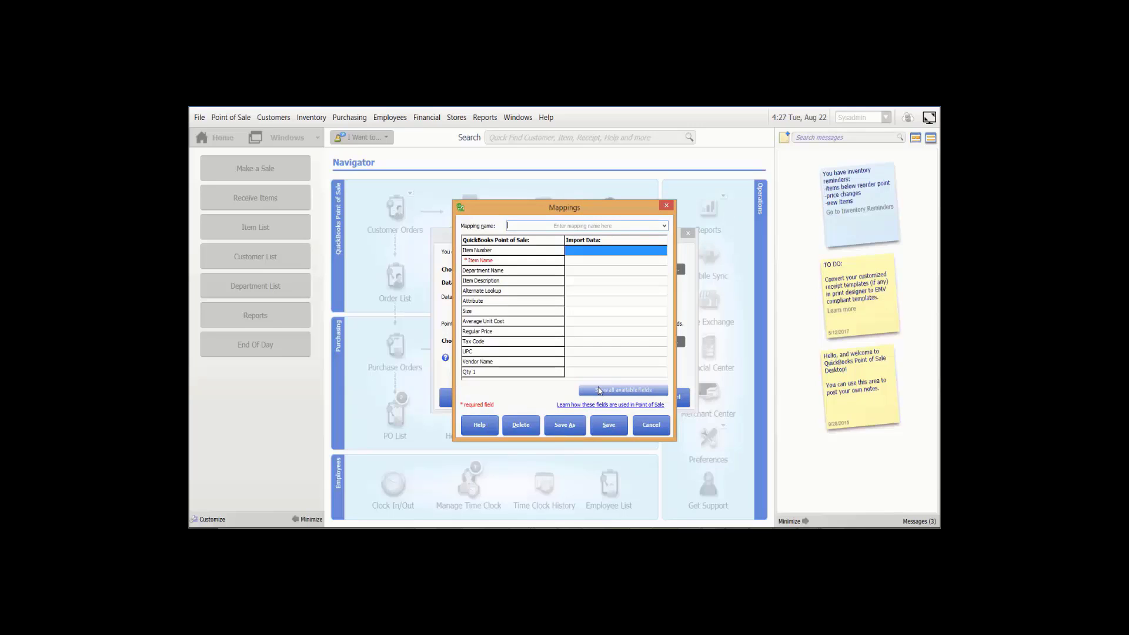
click(627, 256)
click(663, 253)
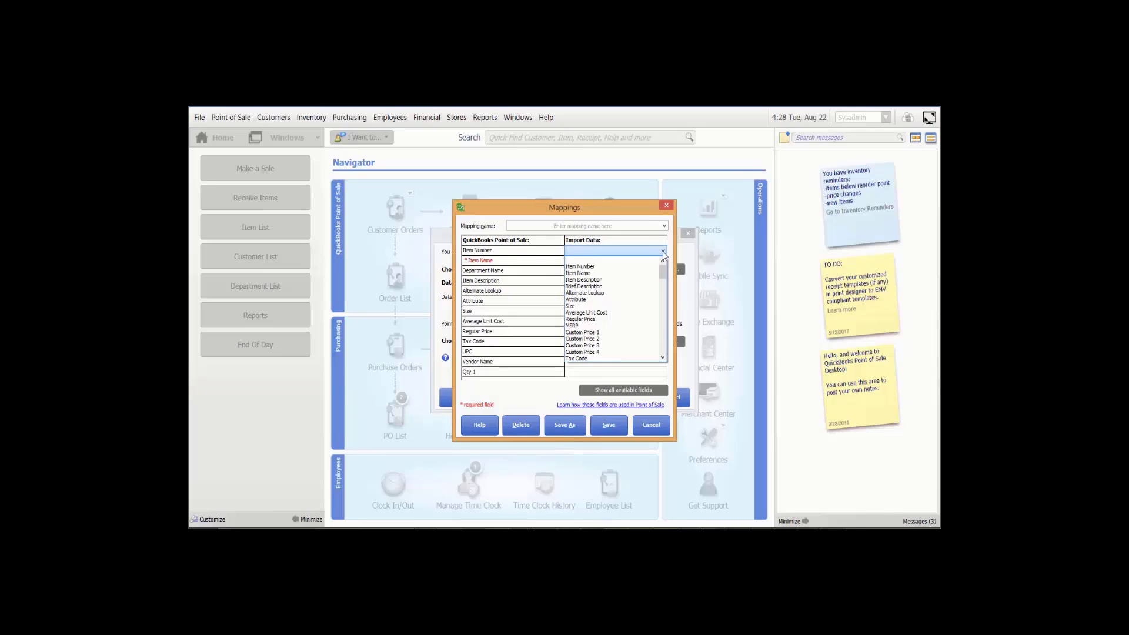
click(649, 394)
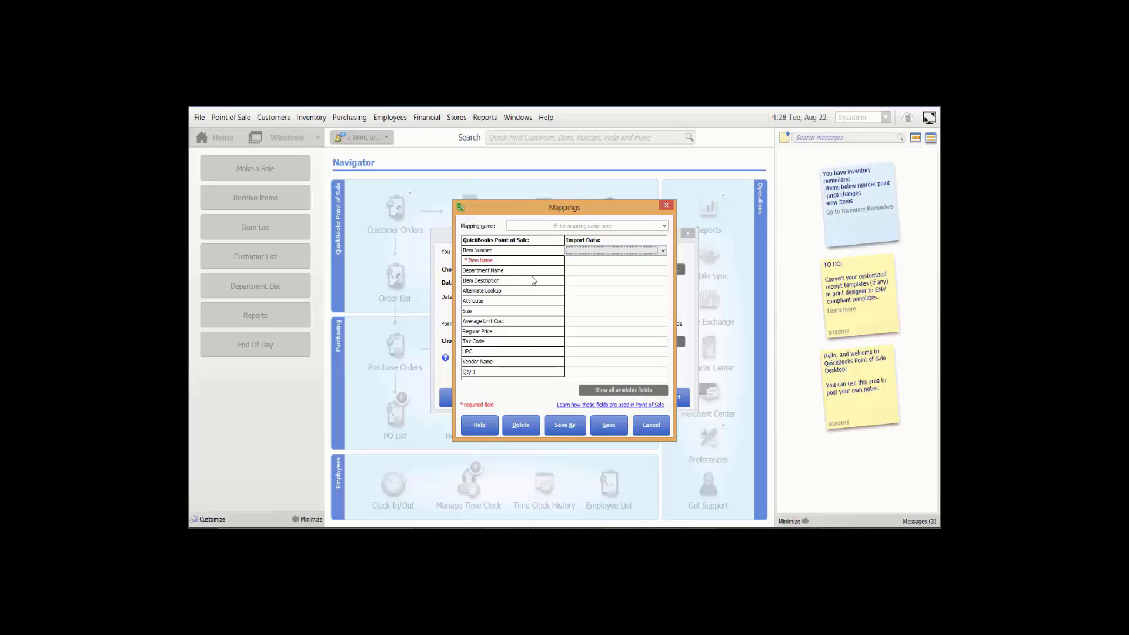
mouse_move(534, 276)
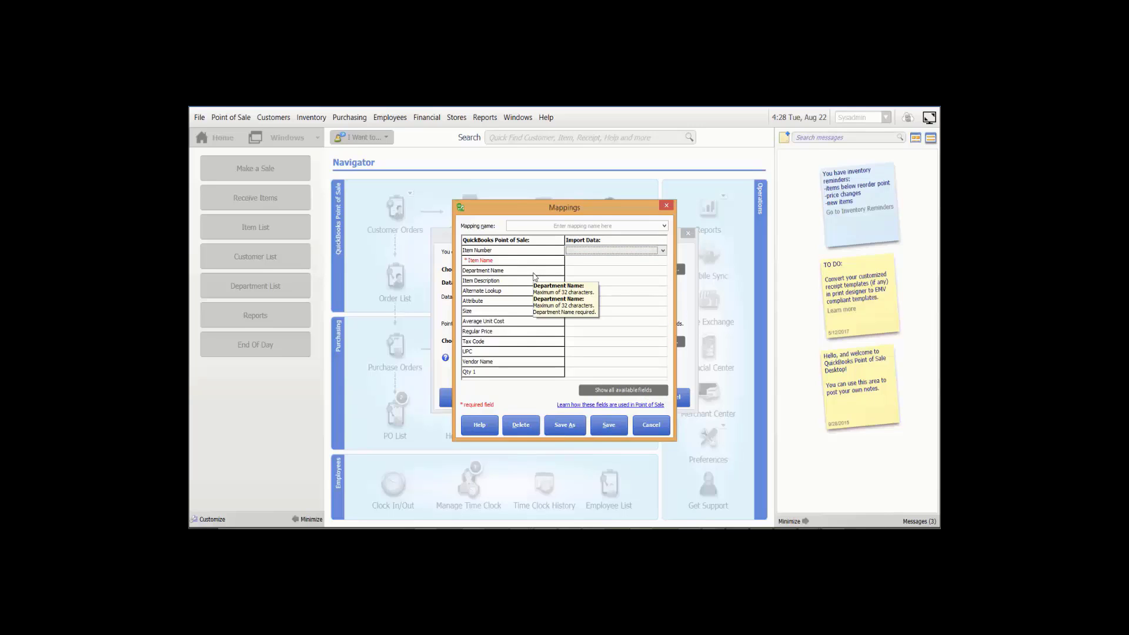
click(533, 264)
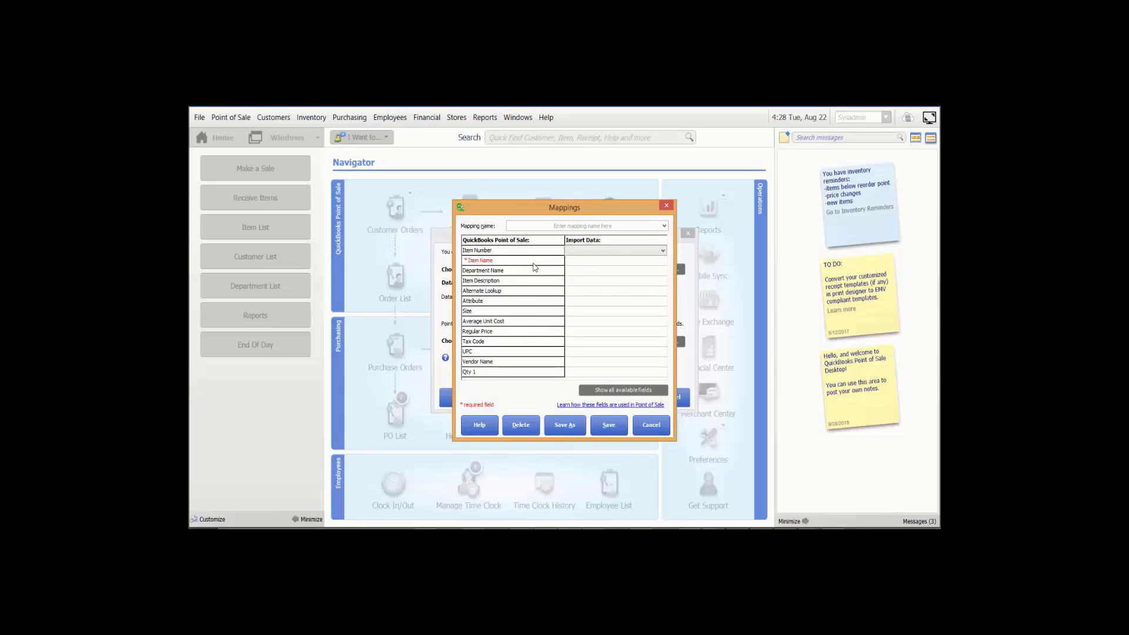
mouse_move(534, 267)
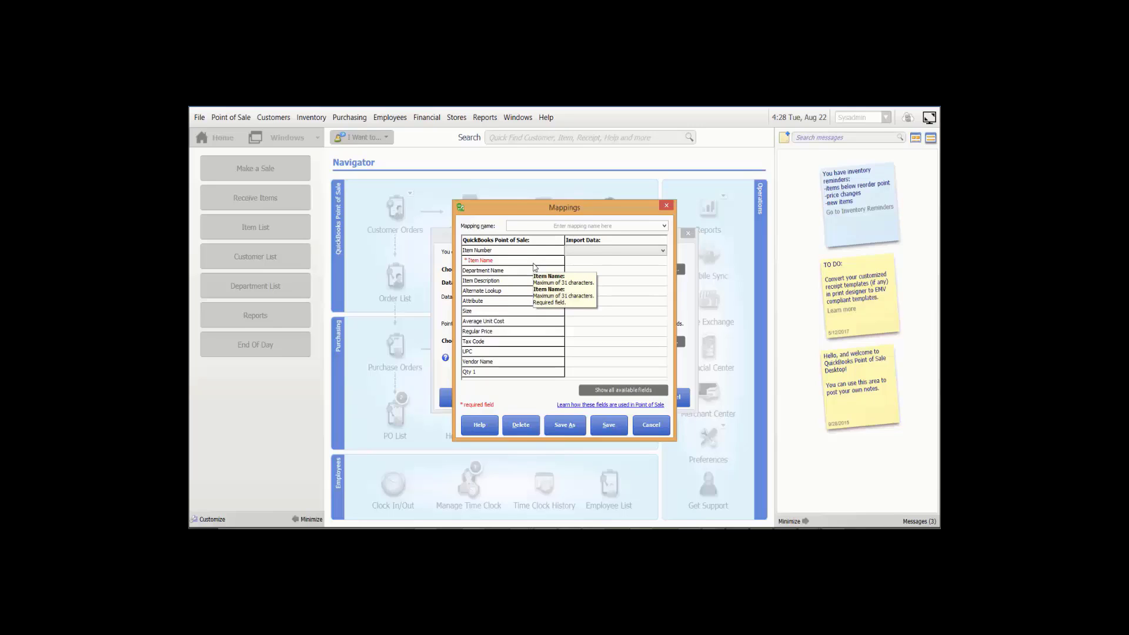
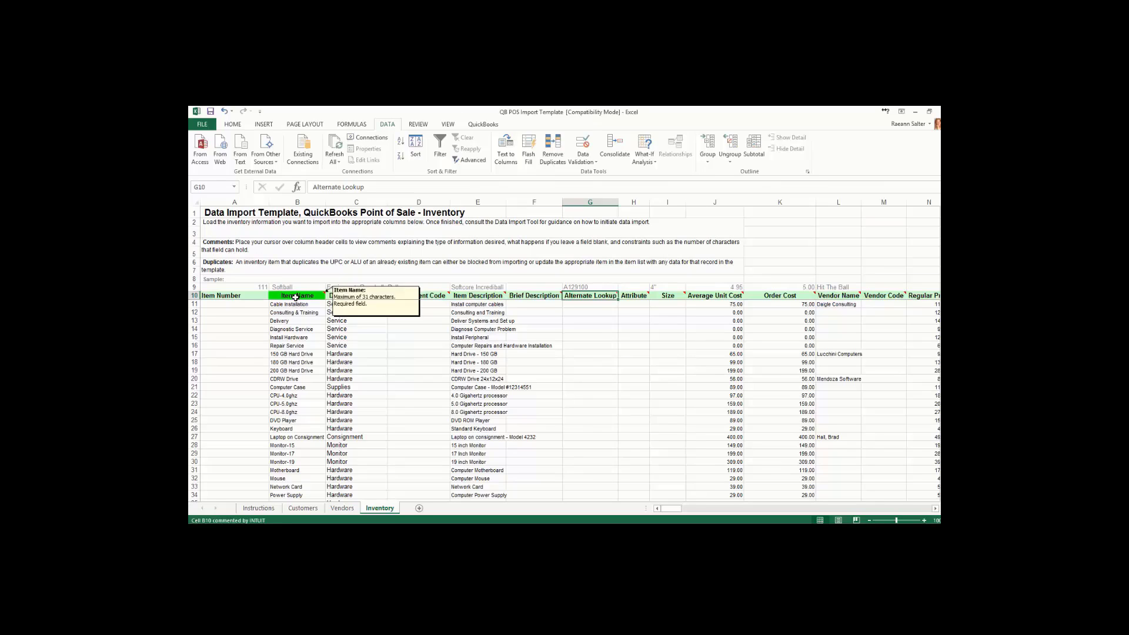
Step across the header row from Item Number through Item Name, Department and Description to Alternate Lookup
click(231, 297)
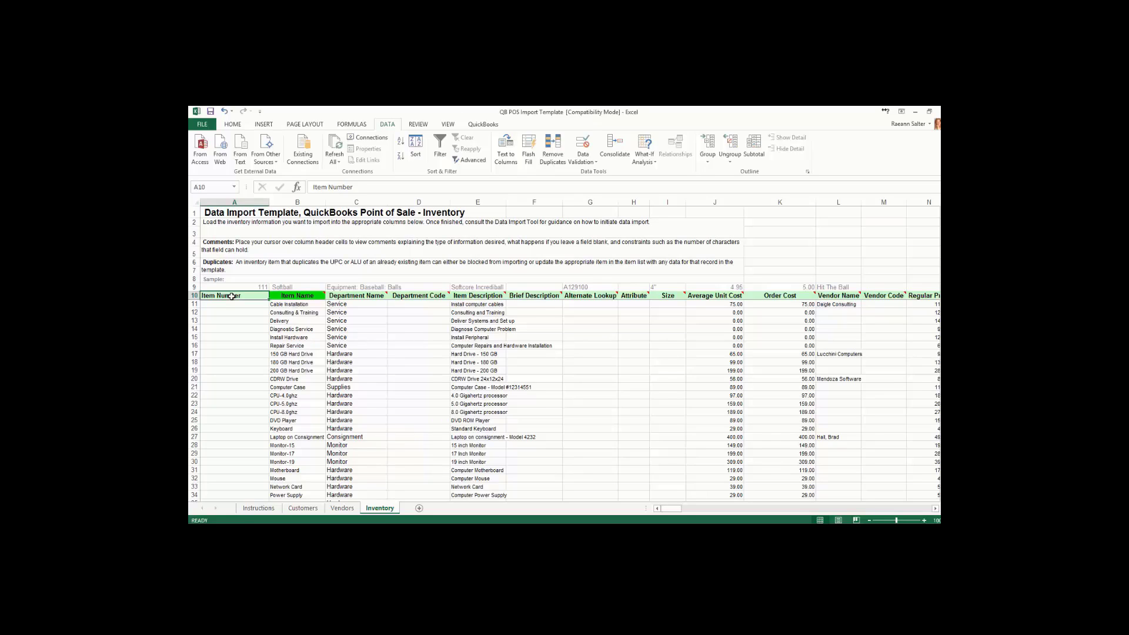
key(Tab)
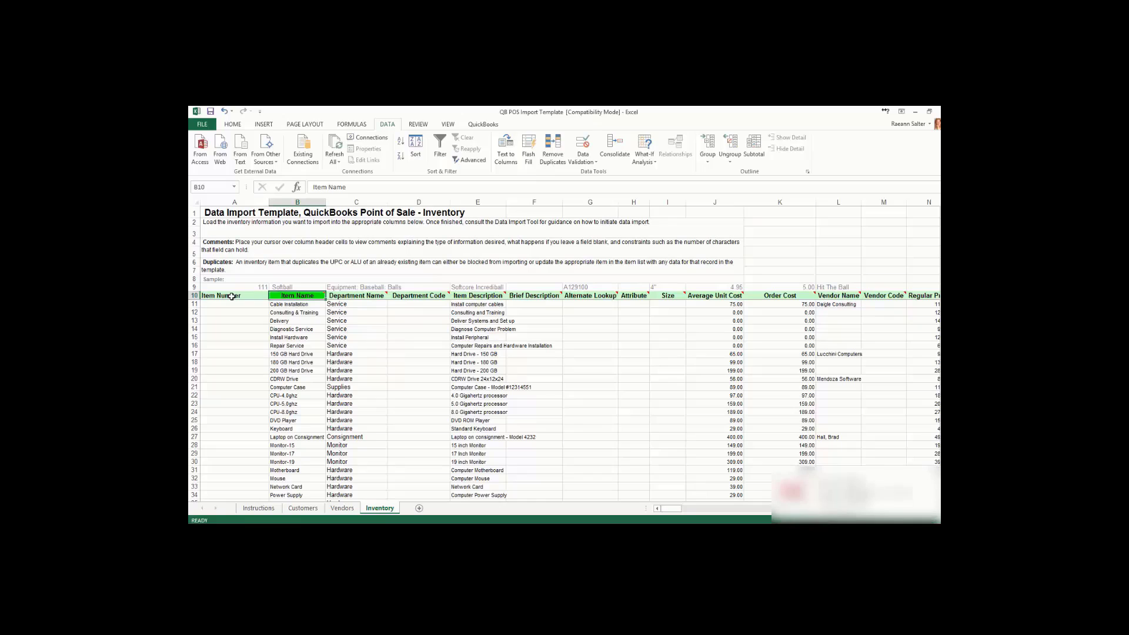
key(Right)
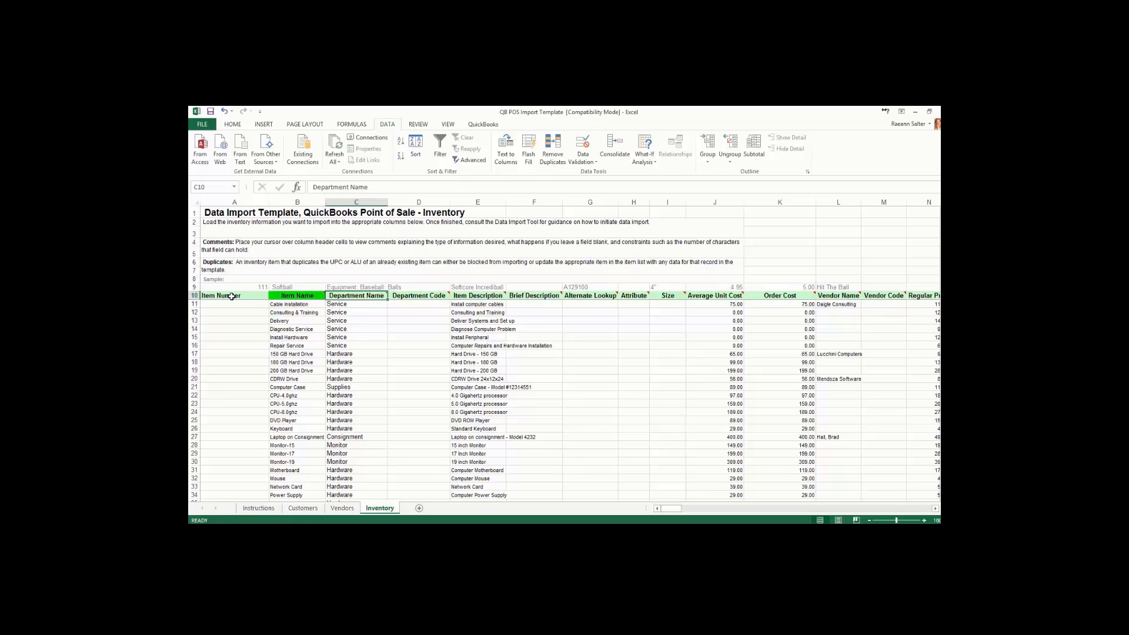
key(Right)
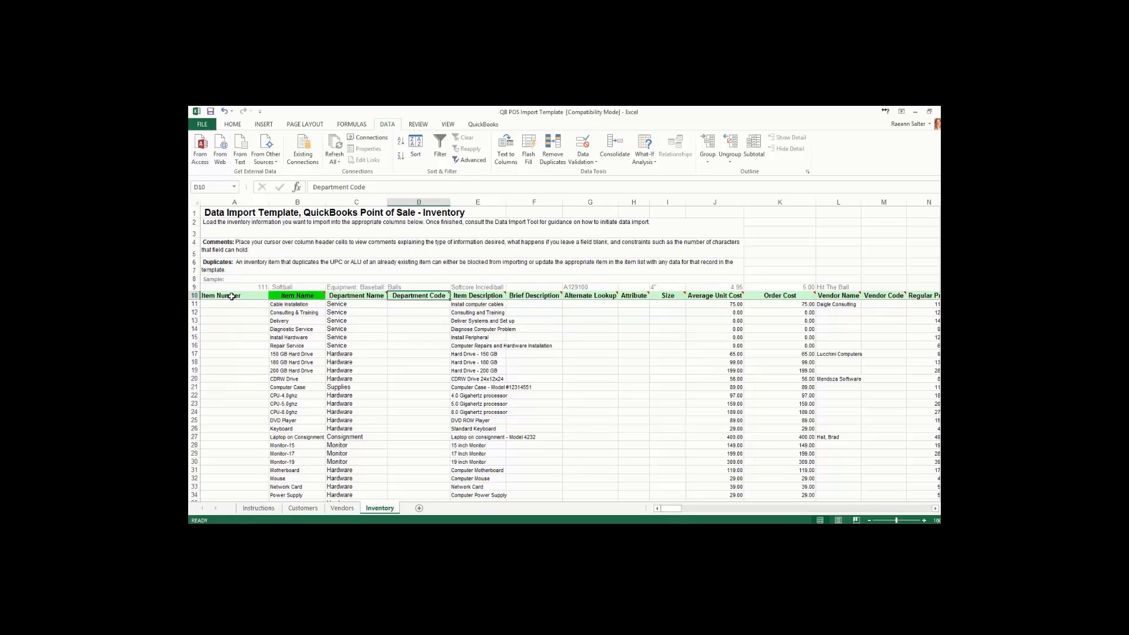
key(Right)
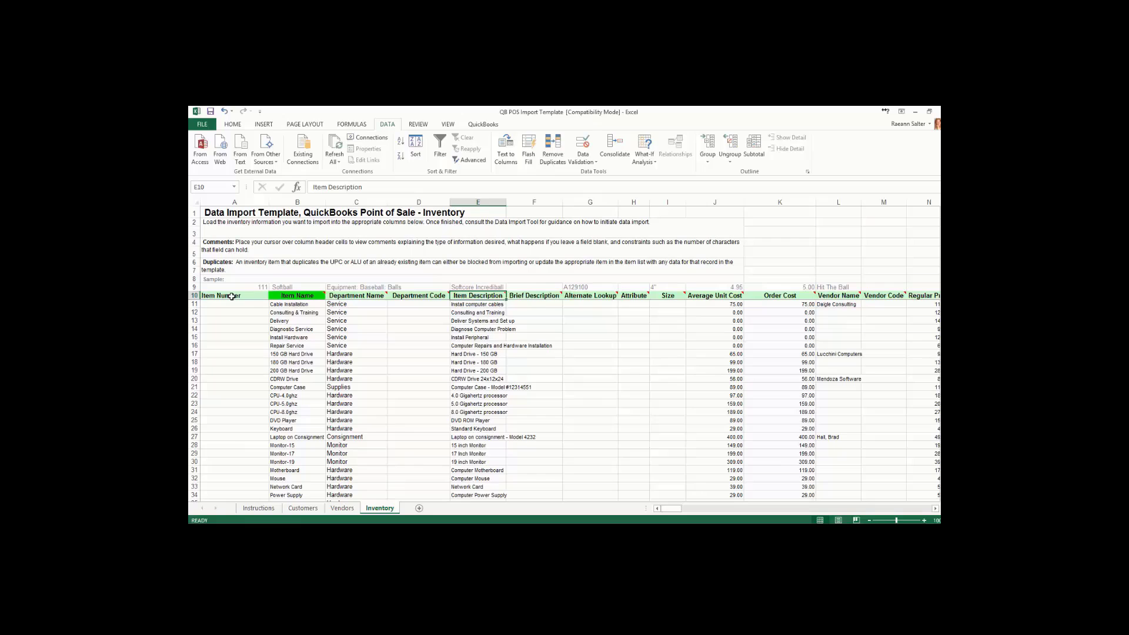
key(Right)
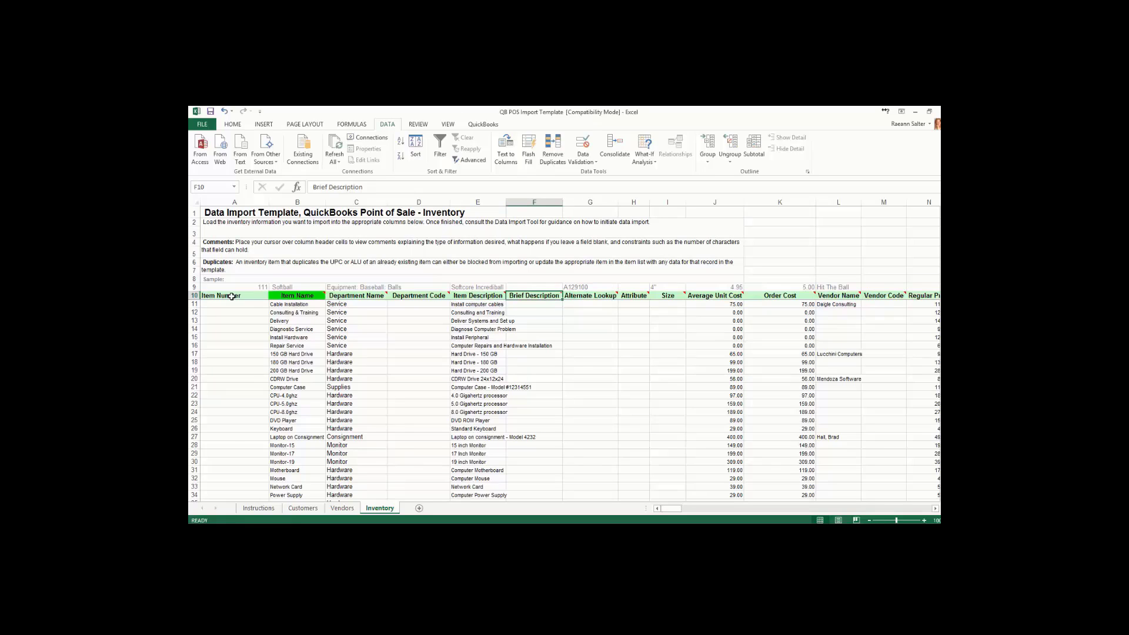
key(Right)
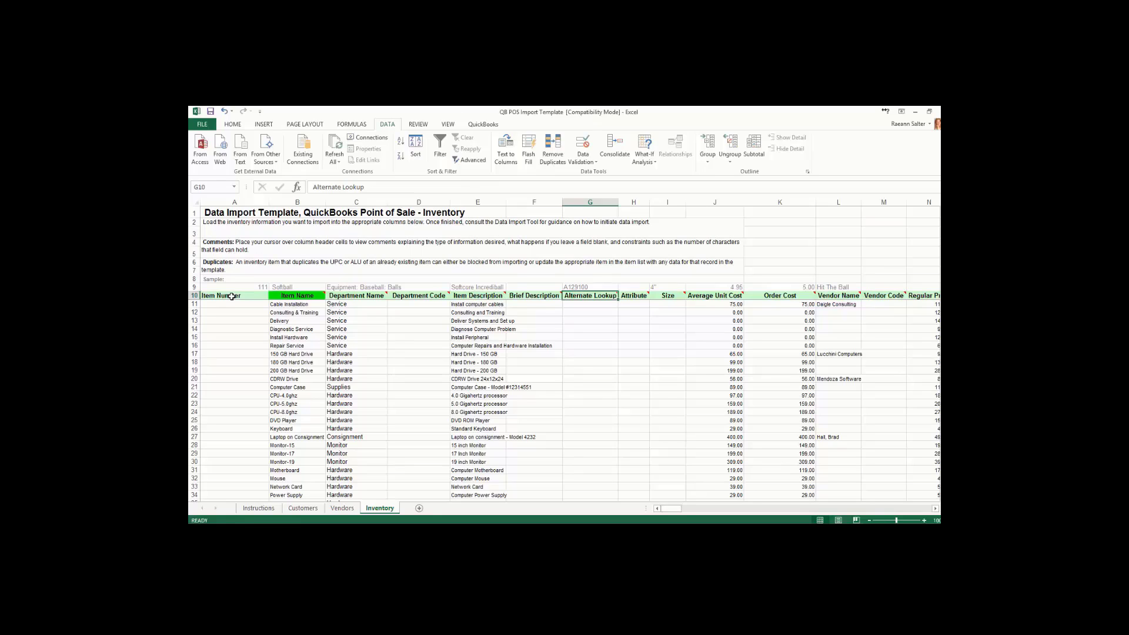
Continue across the Attribute, Size, Average Unit Cost, Order Cost and Vendor Name headers
key(Right)
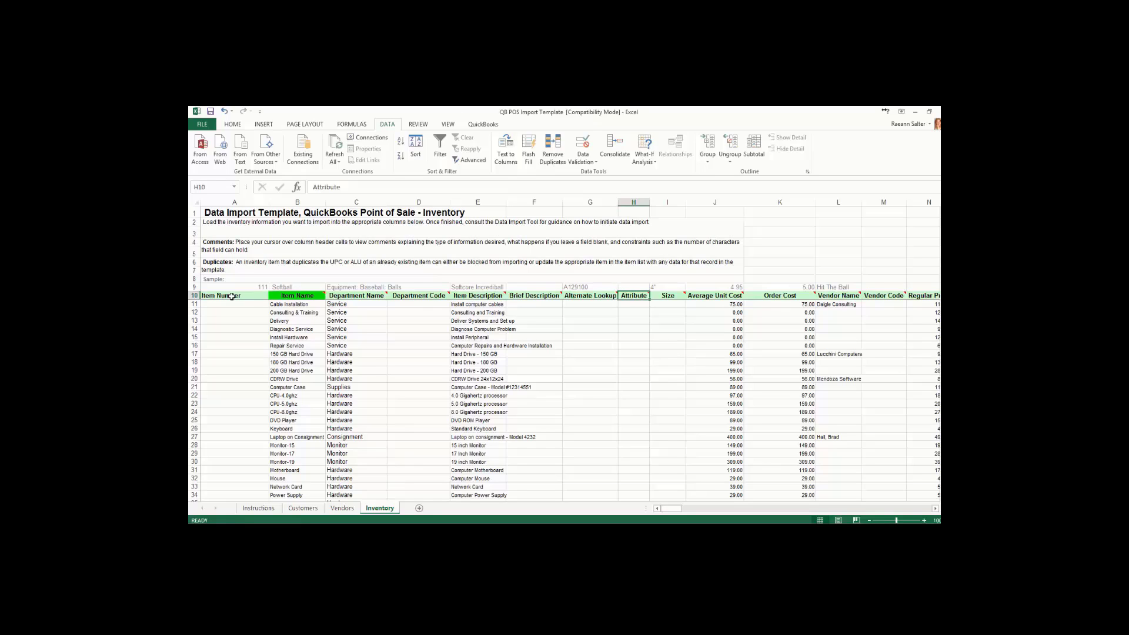
key(Right)
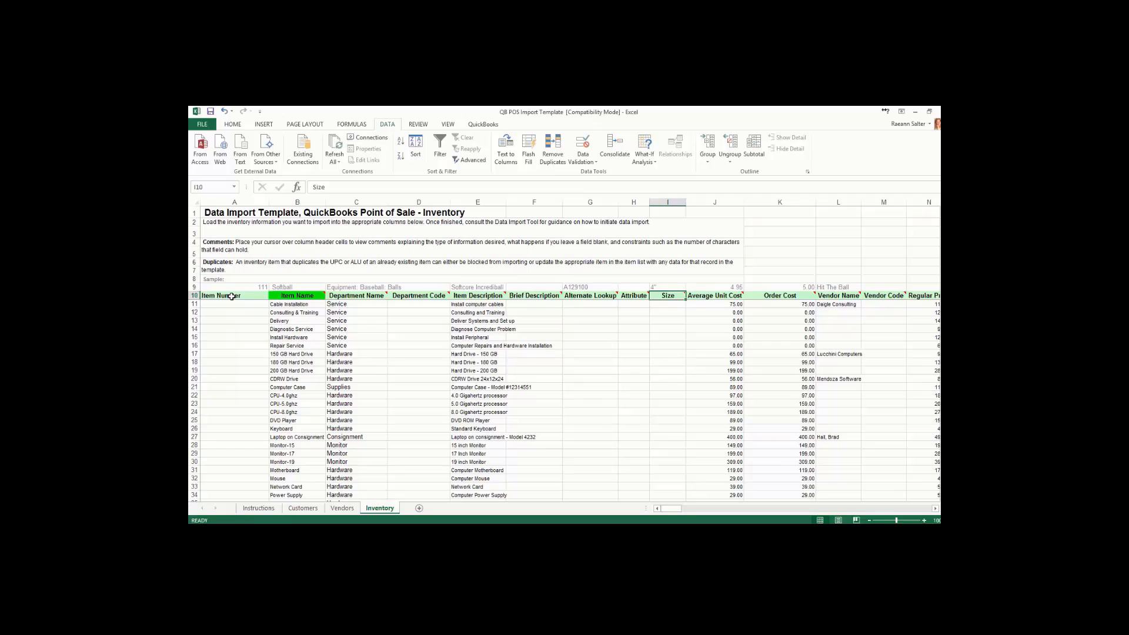
key(Right)
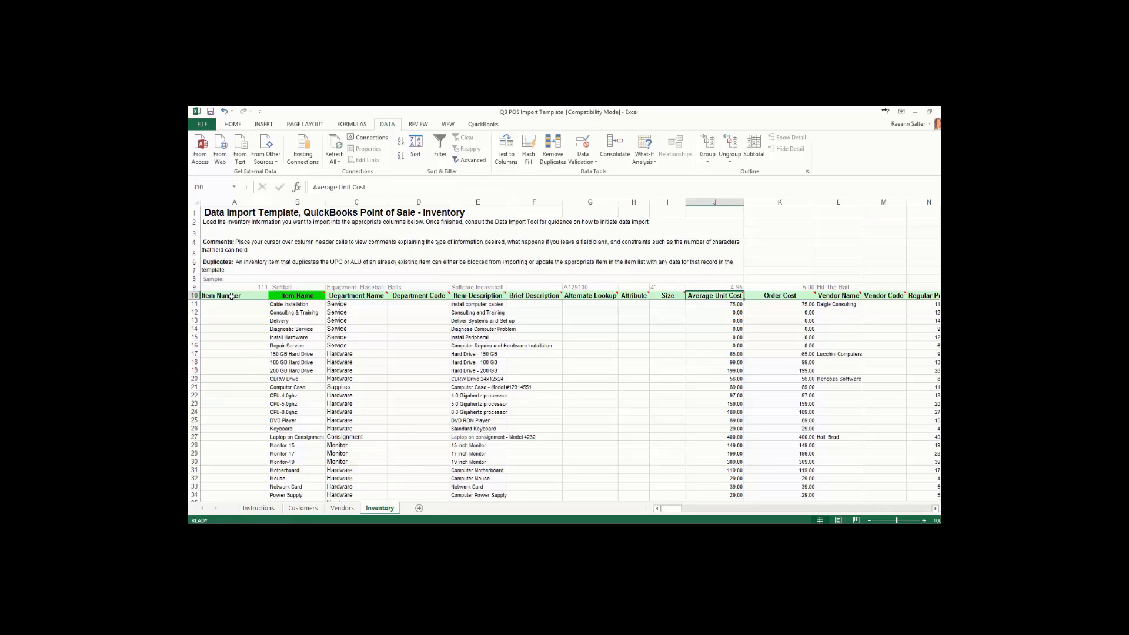
key(Right)
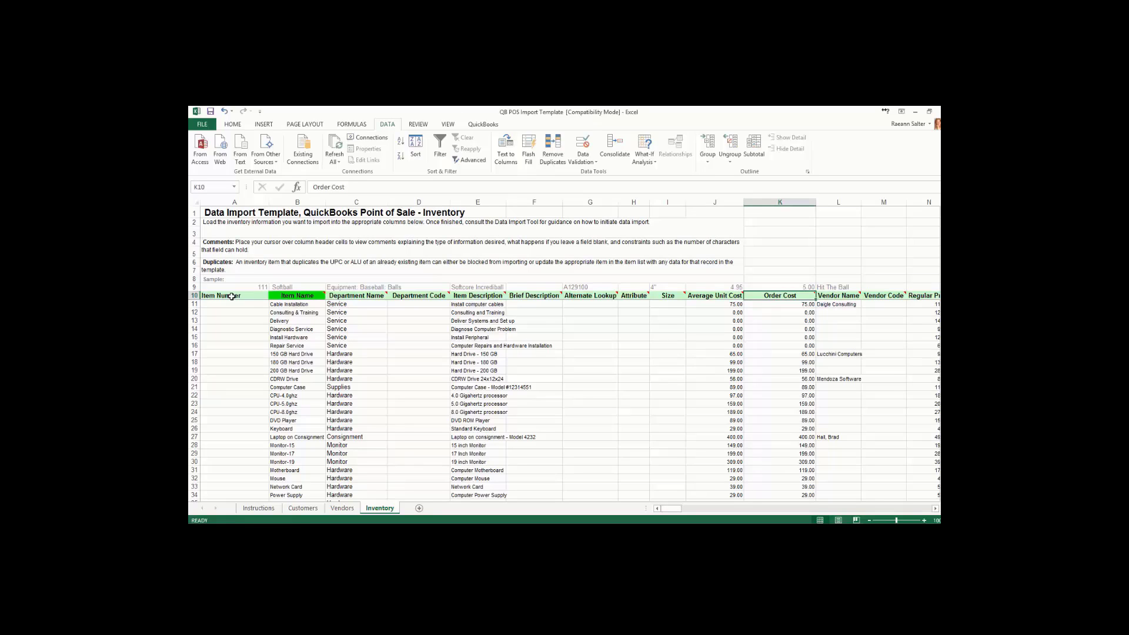
key(Right)
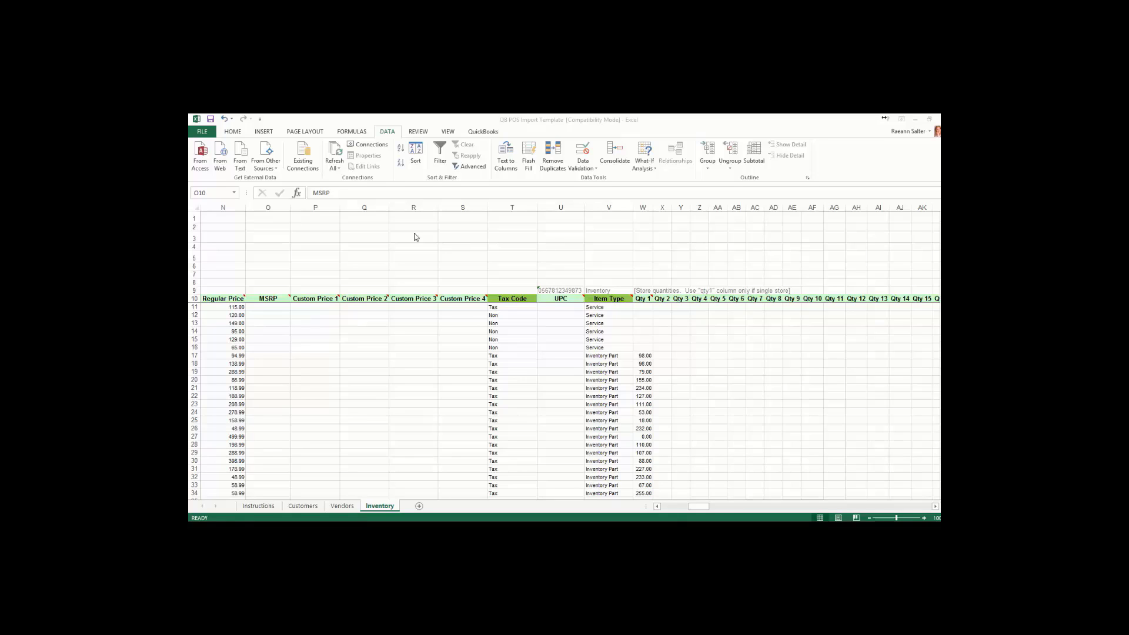
click(211, 299)
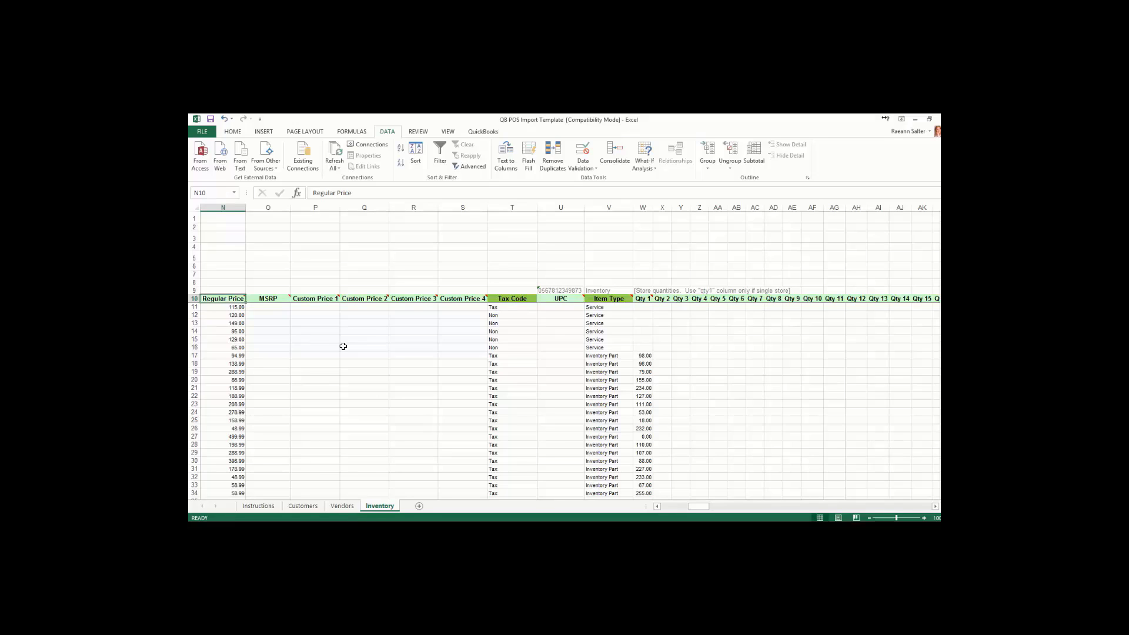
key(Right)
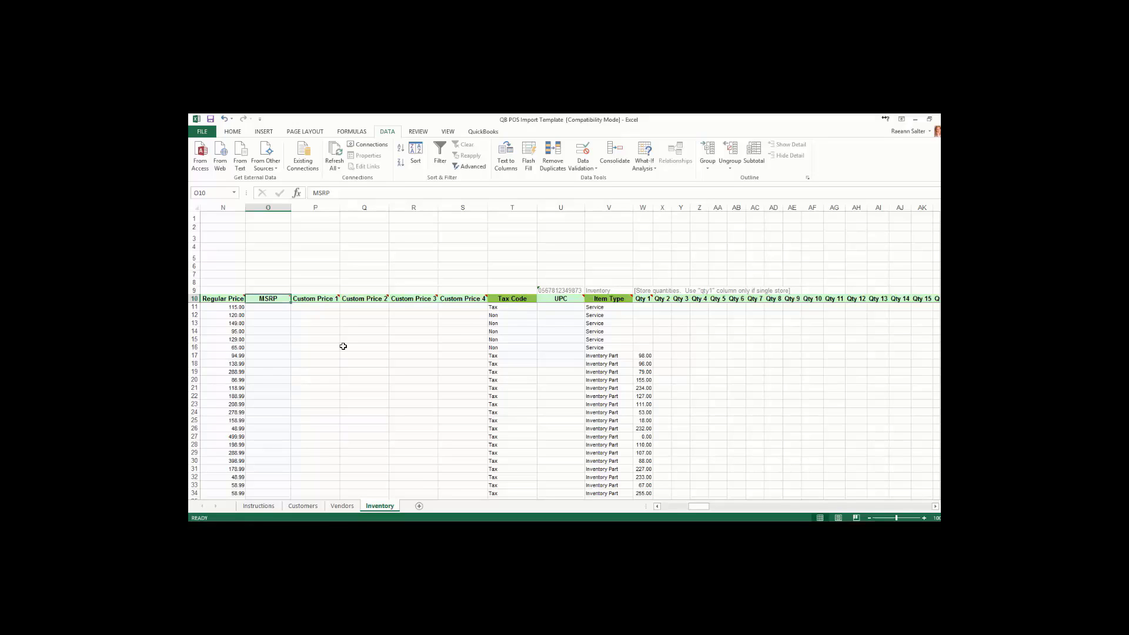
key(Right)
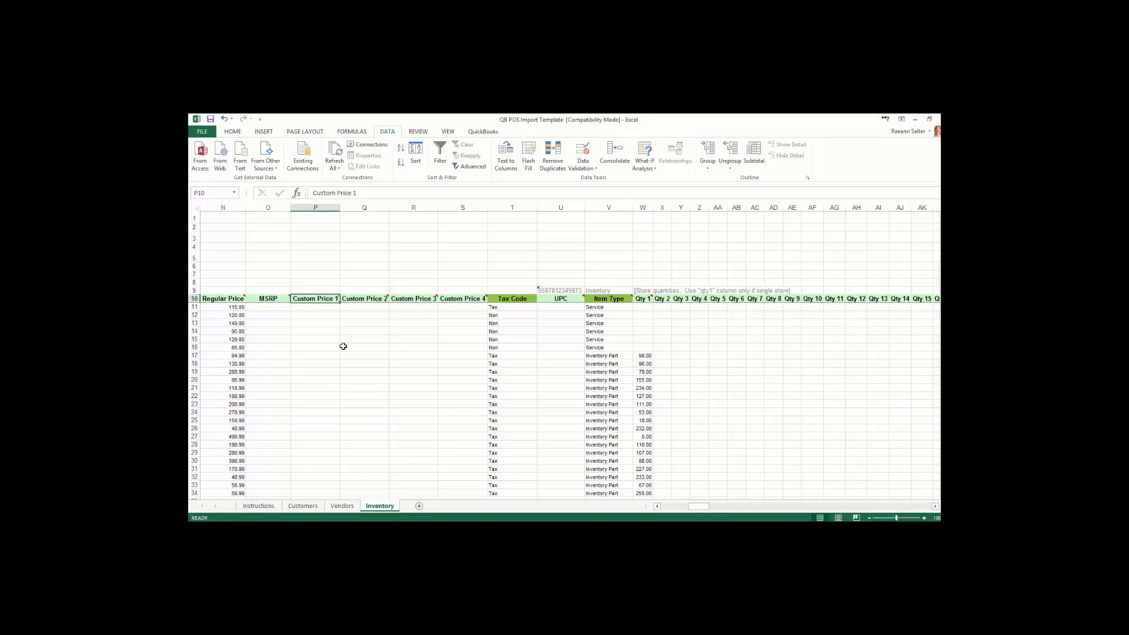
key(Right)
key(Right)
key(Right)
key(Right)
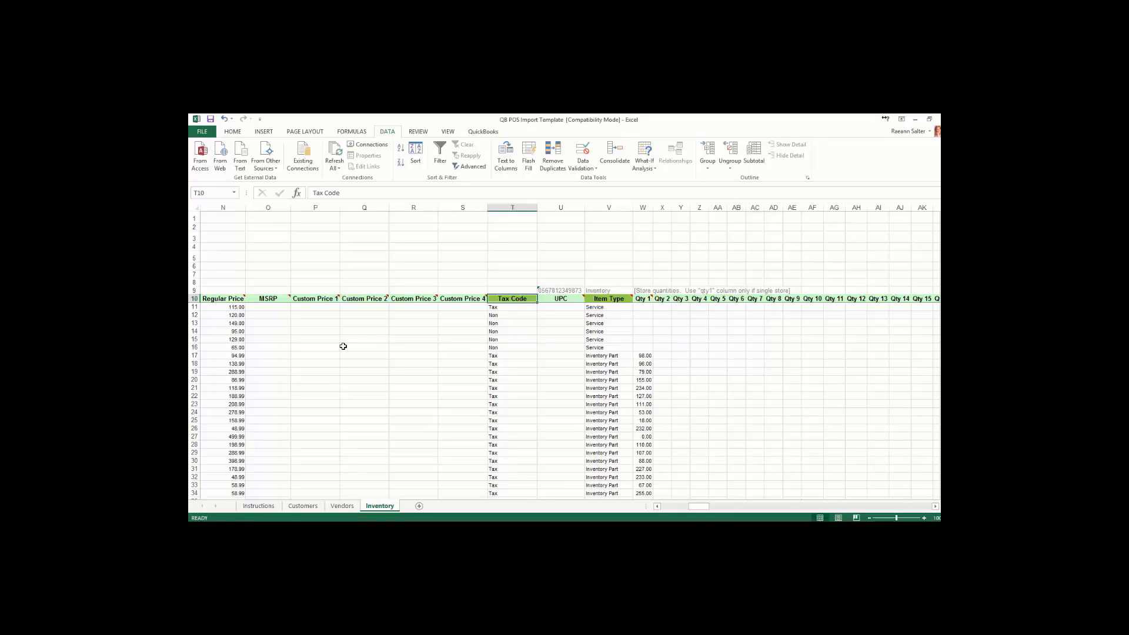
key(Right)
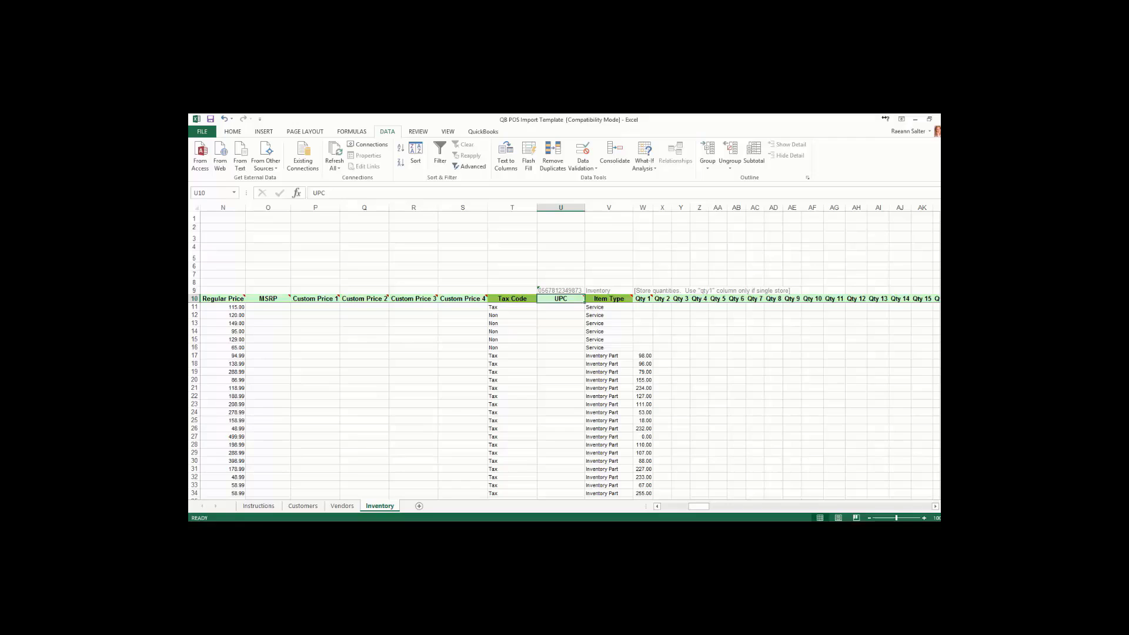
Move from the Item Type and Qty 1 headers across the quantity columns toward Qty 20
click(609, 299)
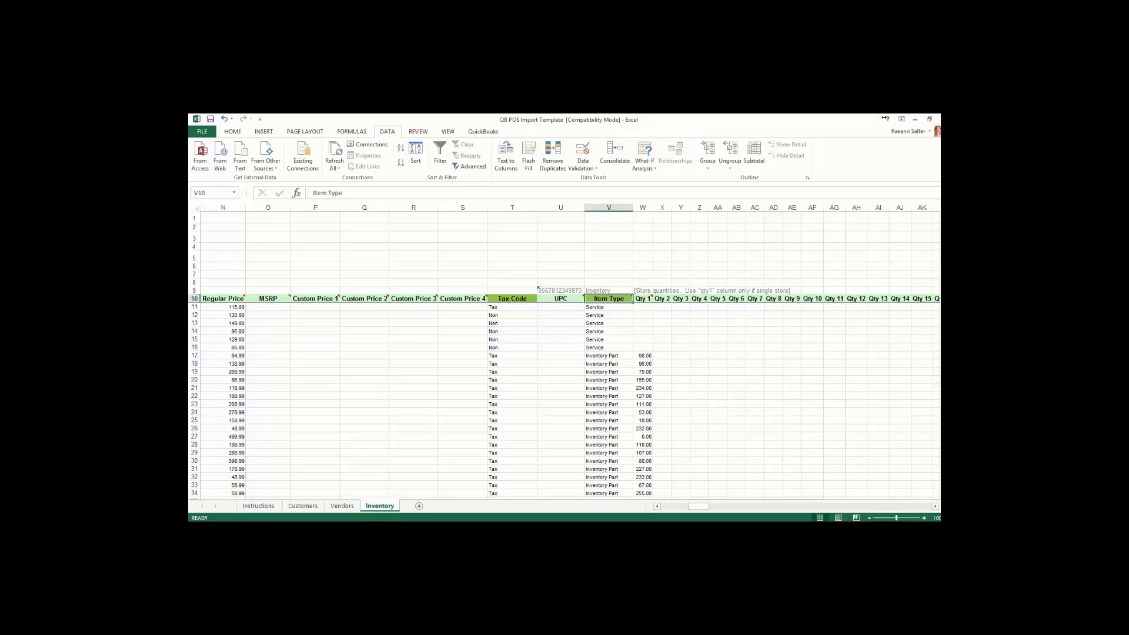
click(643, 299)
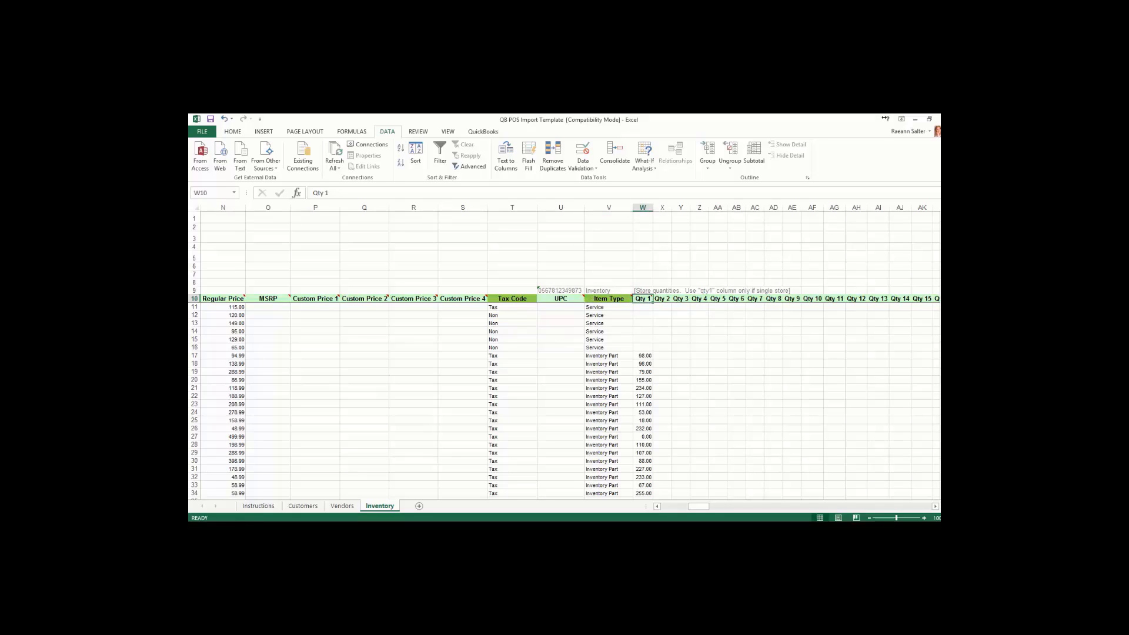
key(Right)
key(Right)
key(Right)
key(Right)
key(Right)
key(Right)
key(Right)
key(Right)
key(Right)
key(Right)
key(Right)
key(Right)
key(Right)
key(Right)
key(Right)
key(Right)
key(Right)
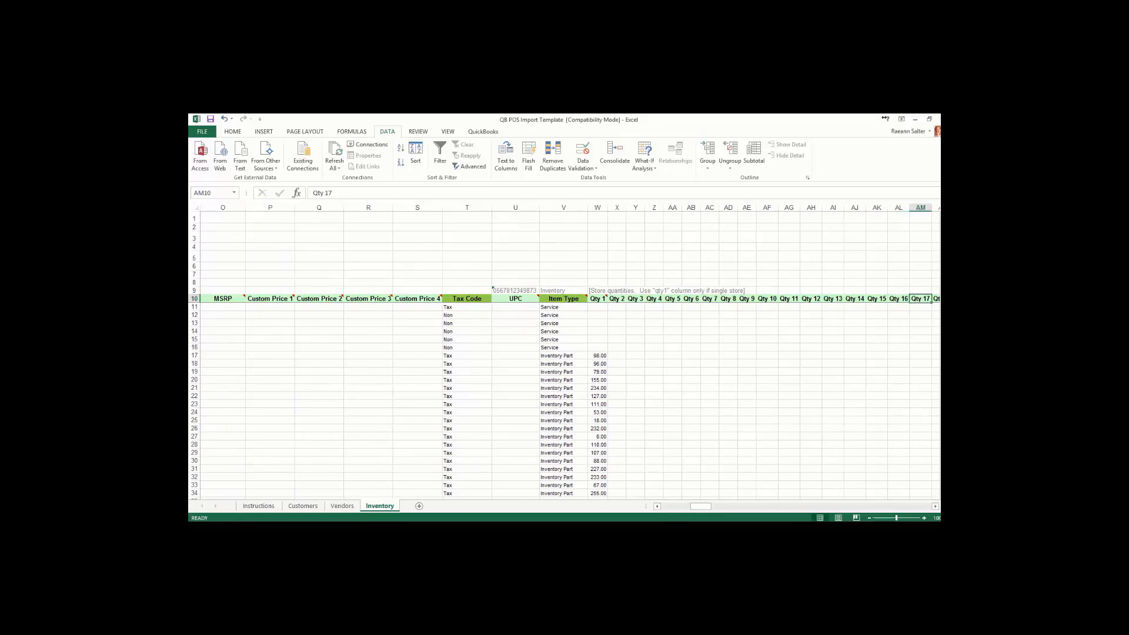
key(Right)
key(Right)
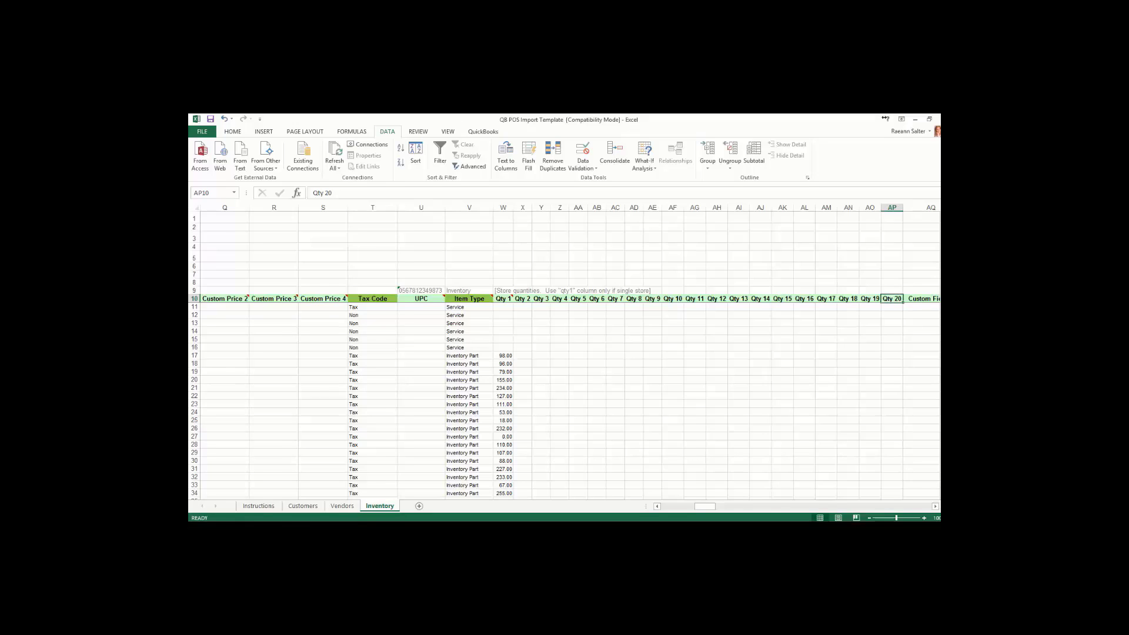
Read the Custom Field 1 comment, check Company Reorder Point values, then reach Base Unit of Measure
scroll(252, 300, right, 8)
click(252, 299)
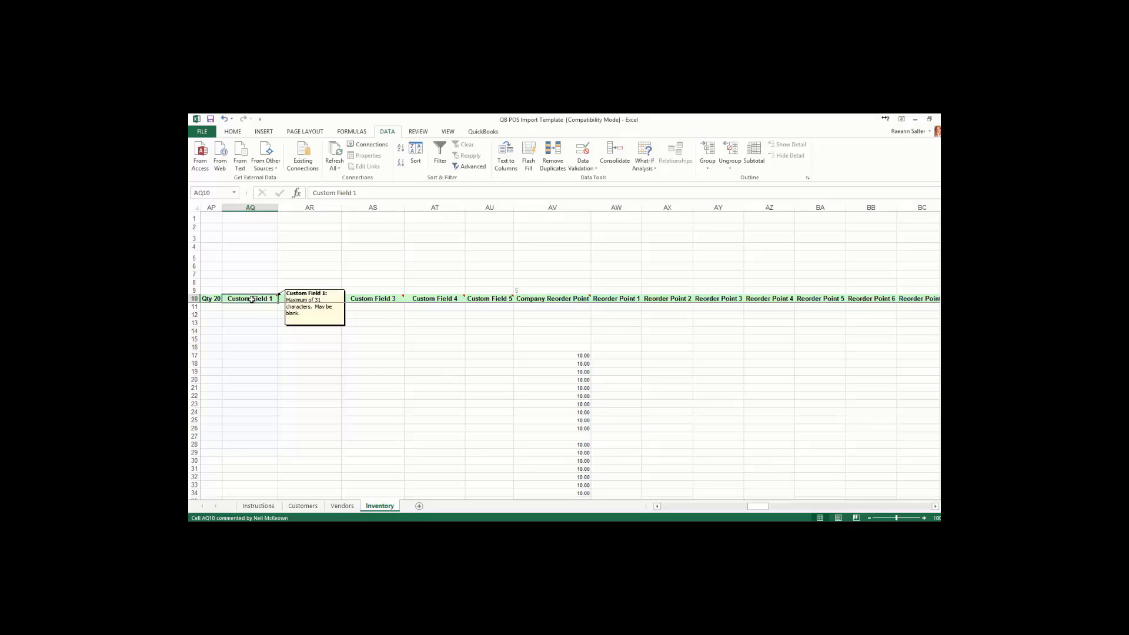
key(Right)
key(Right)
key(Right)
key(Right)
key(Right)
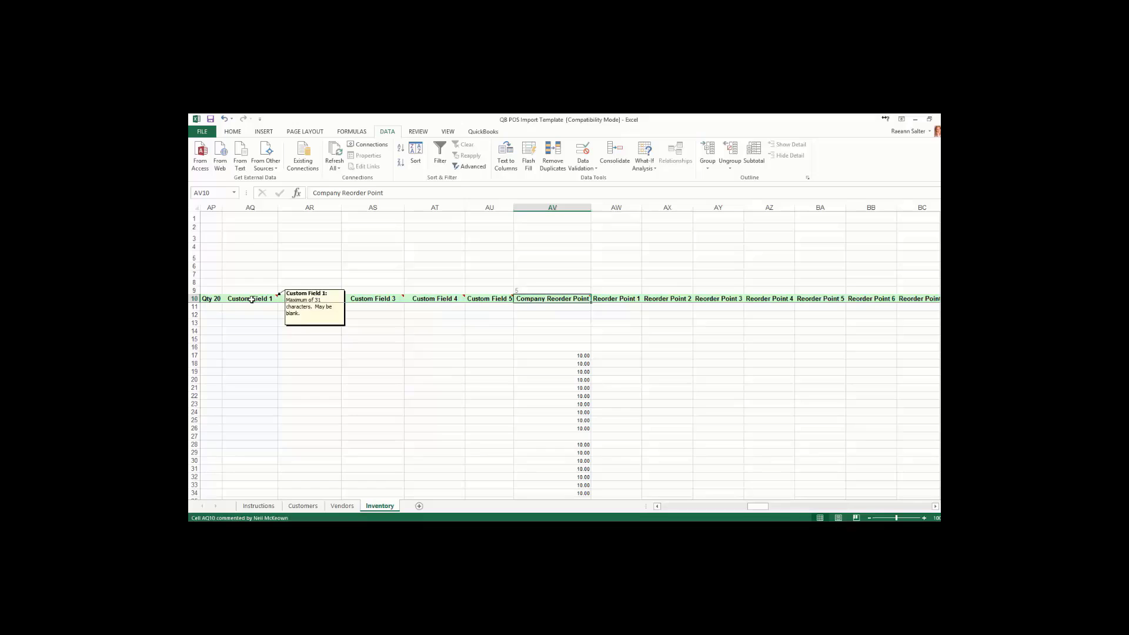
key(Down)
key(Down)
key(Down)
key(Down)
key(Down)
key(Down)
key(Down)
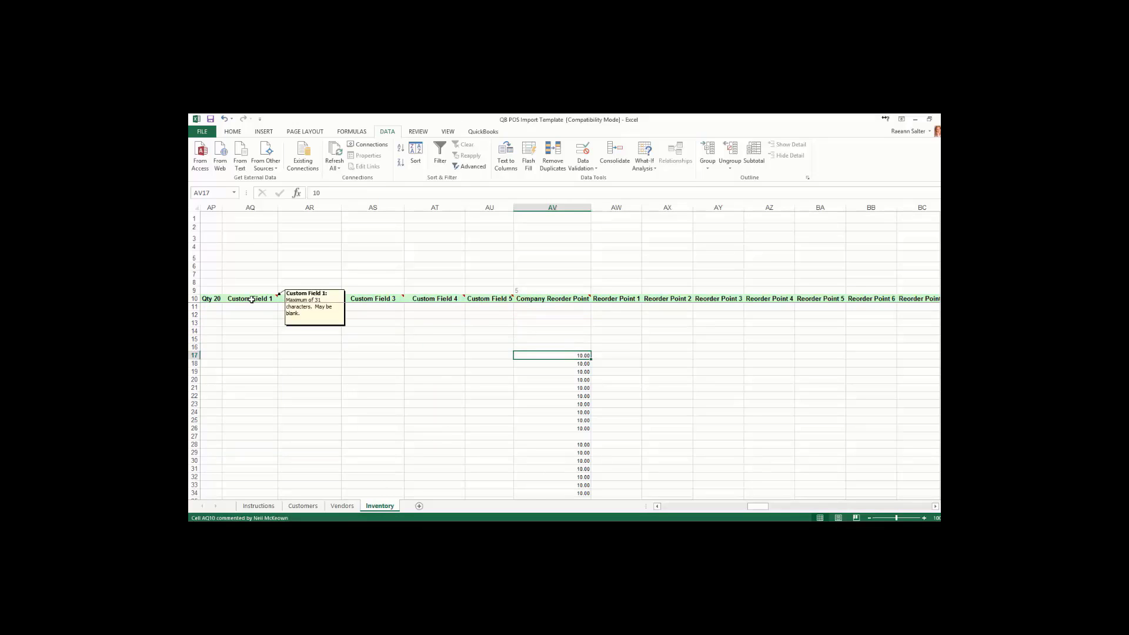
key(ctrl+Up)
key(Right)
key(Right)
key(Right)
key(Right)
key(Right)
key(Right)
key(Right)
key(Right)
key(Right)
key(Right)
key(Right)
key(Right)
key(Right)
key(Right)
key(Right)
key(Right)
key(Right)
key(Right)
key(Right)
key(Right)
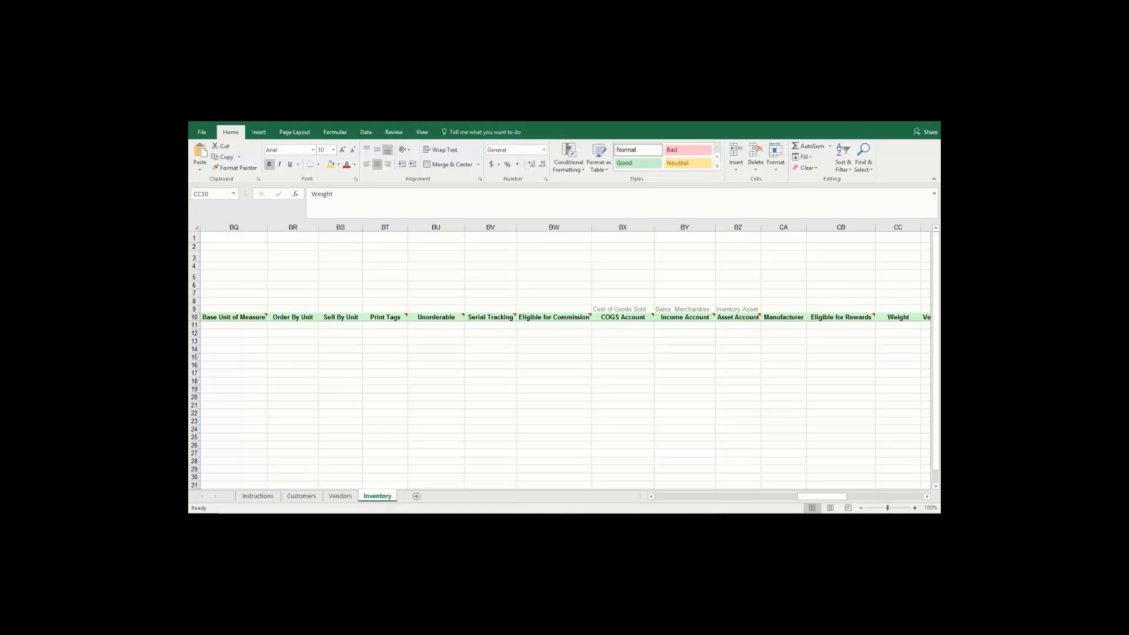
click(377, 316)
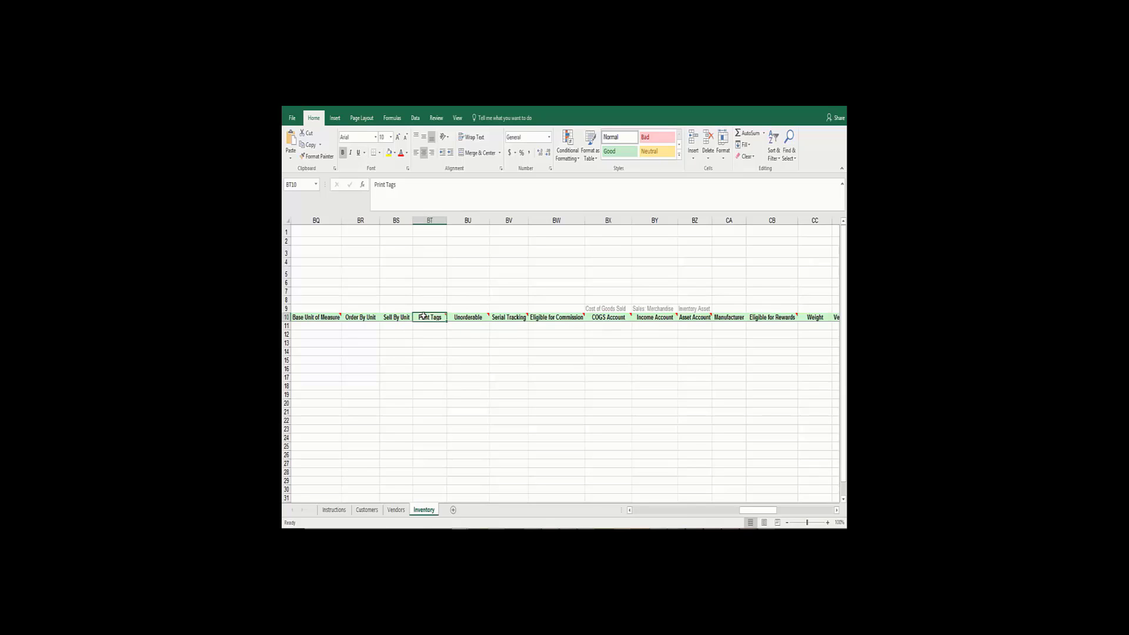
mouse_move(443, 317)
mouse_move(437, 318)
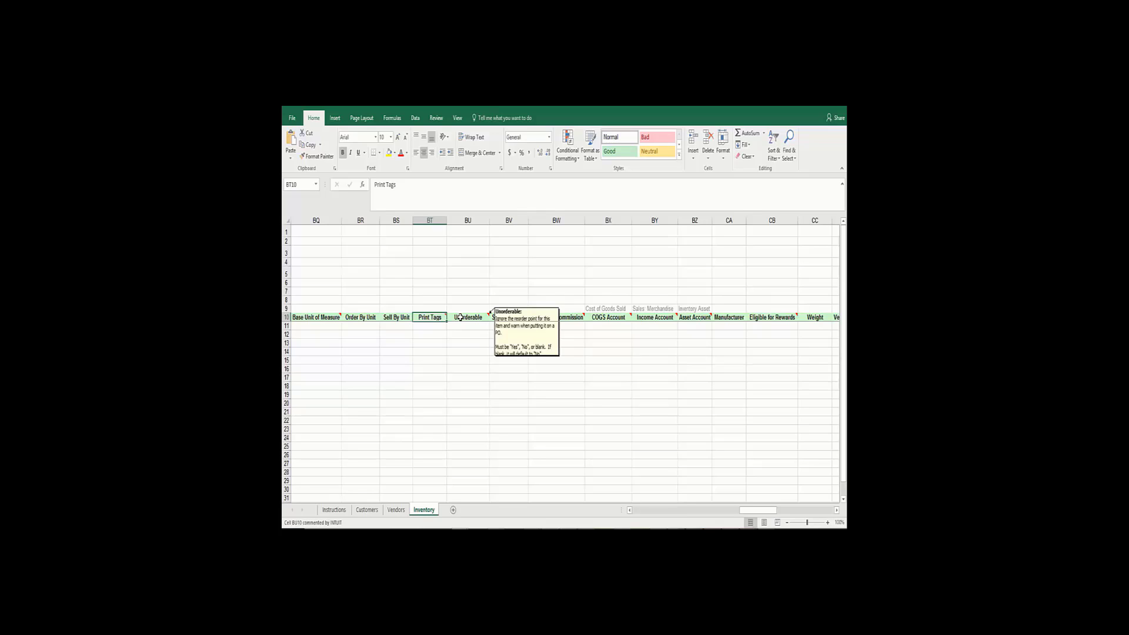
mouse_move(500, 317)
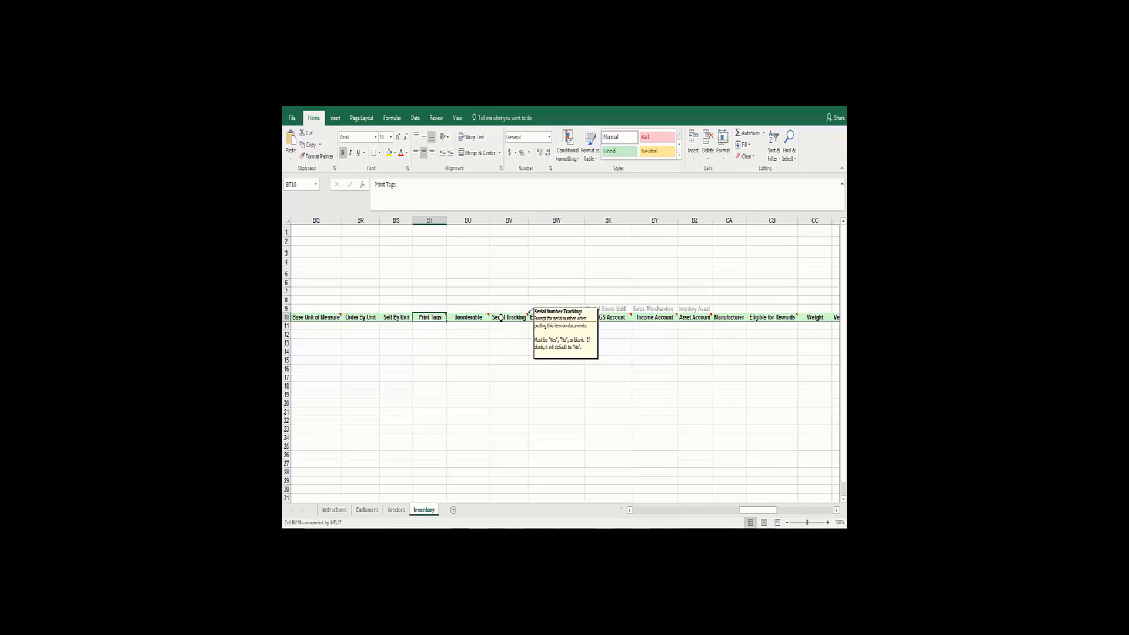
mouse_move(537, 317)
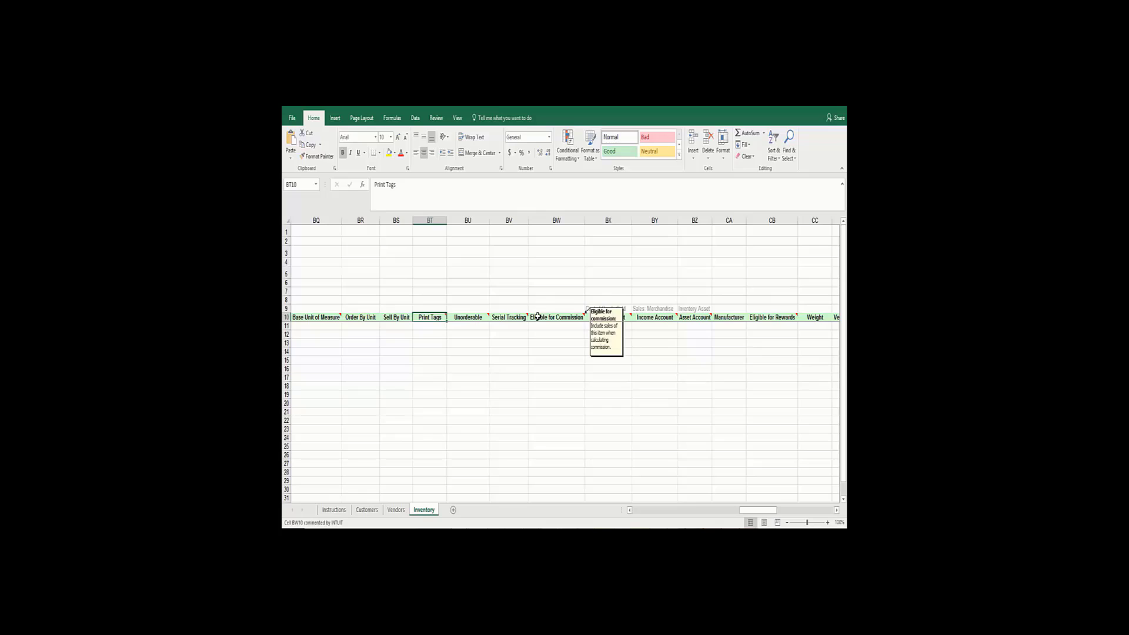
mouse_move(616, 318)
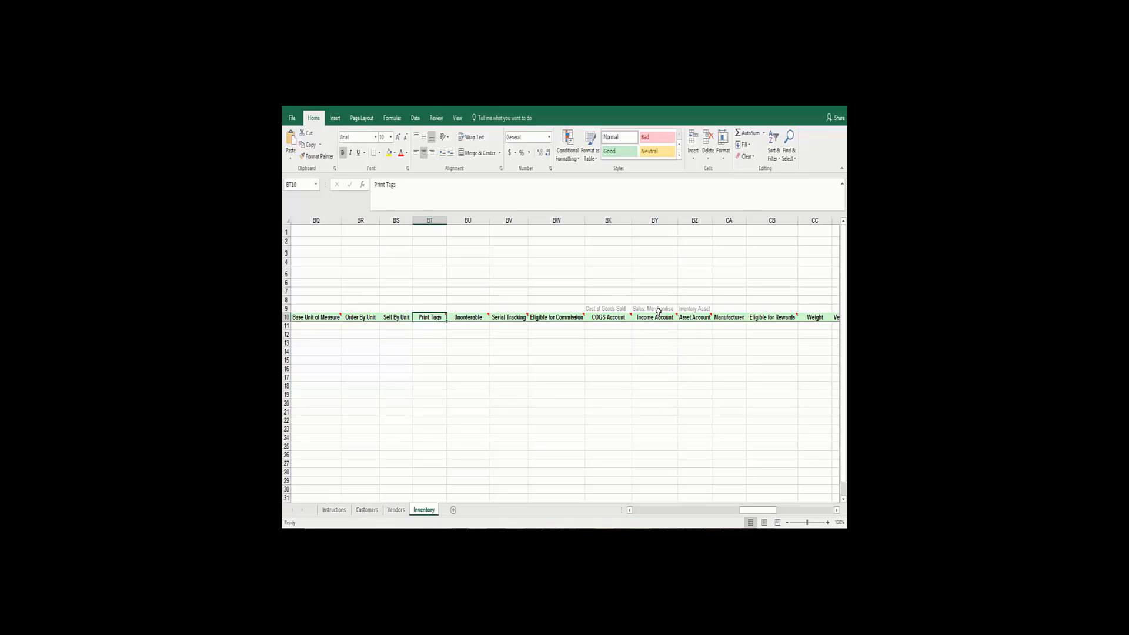
click(620, 308)
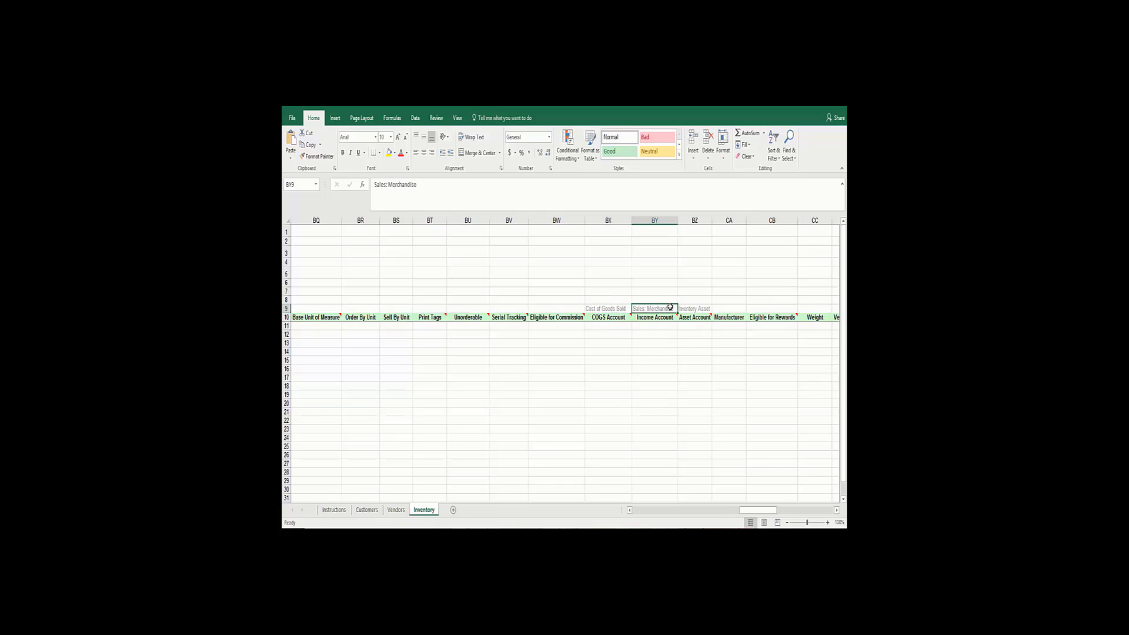
click(698, 308)
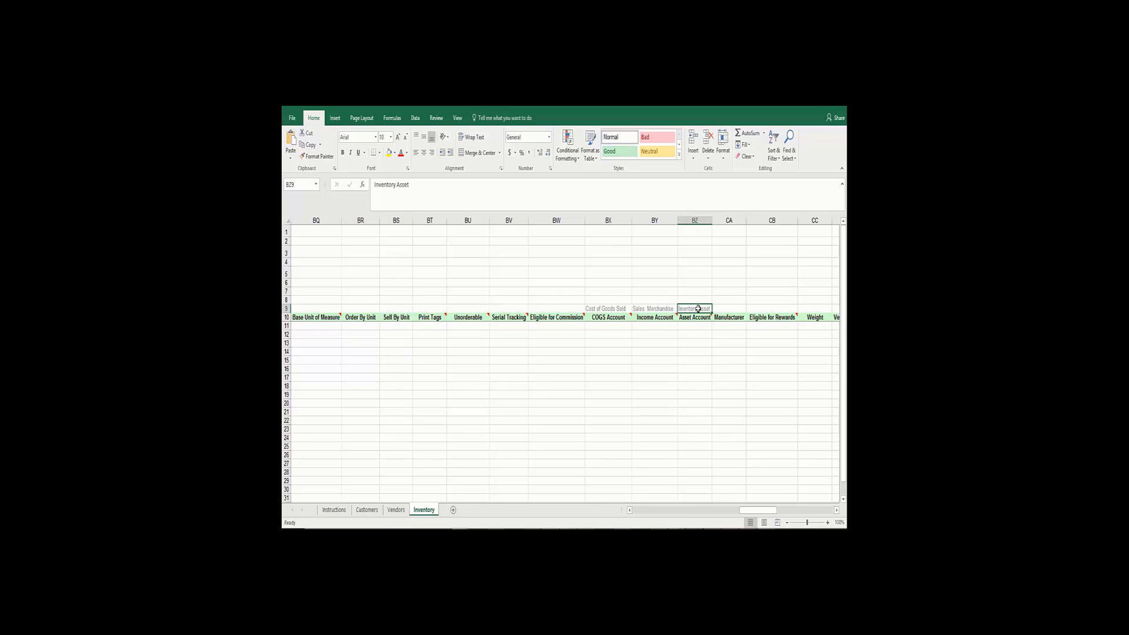
click(726, 325)
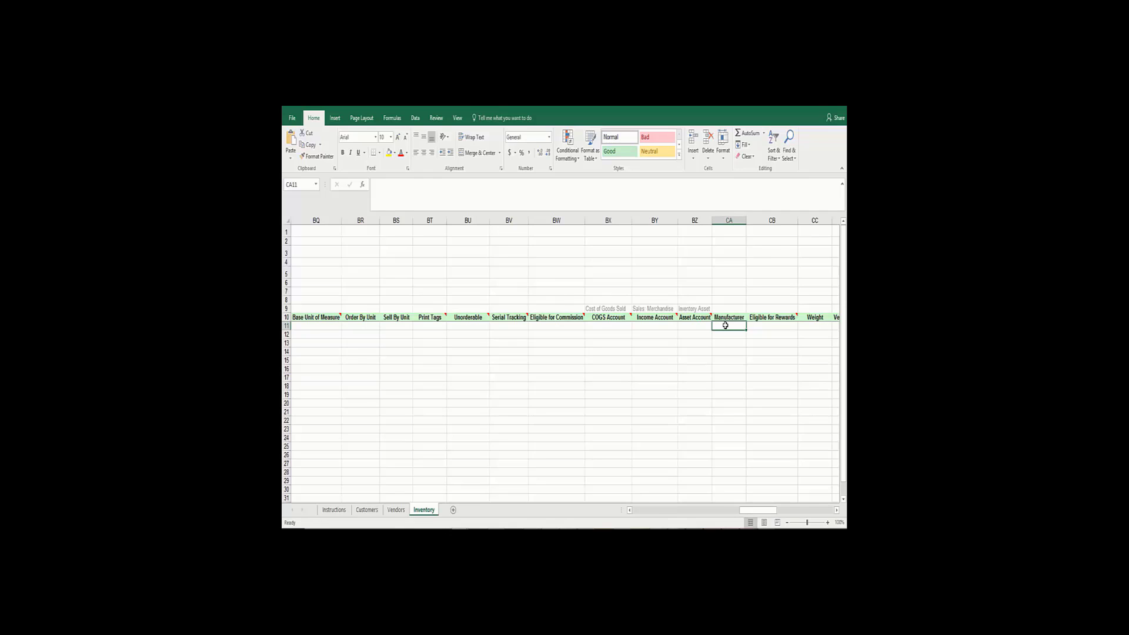
Read the Eligible for Rewards comment, then select the Weight heading so the sheet scrolls right
click(775, 319)
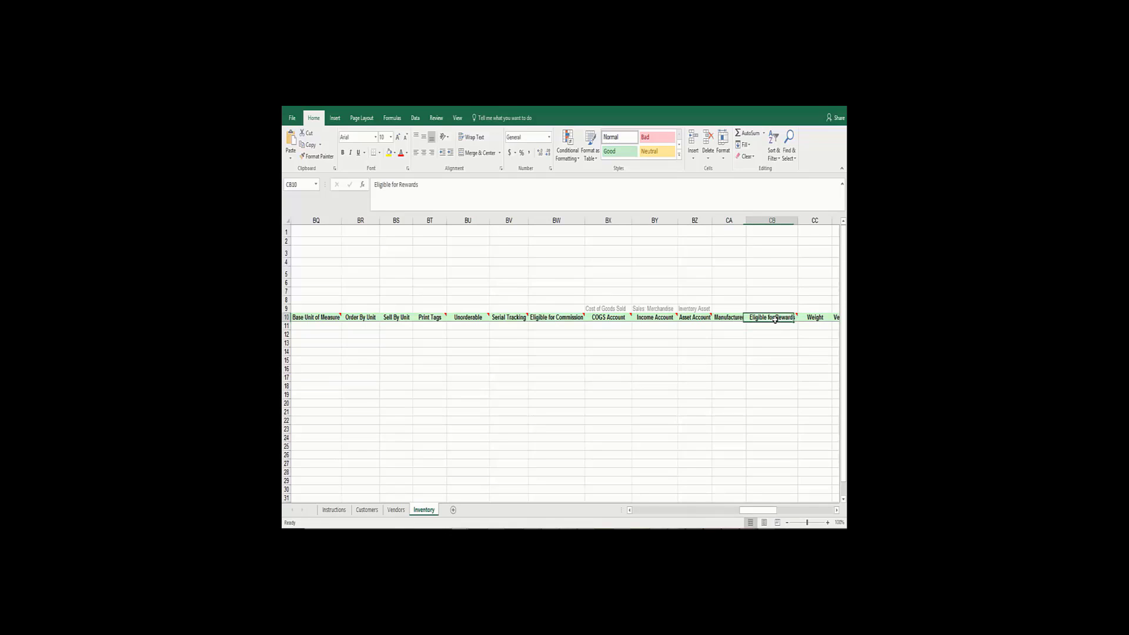
mouse_move(775, 319)
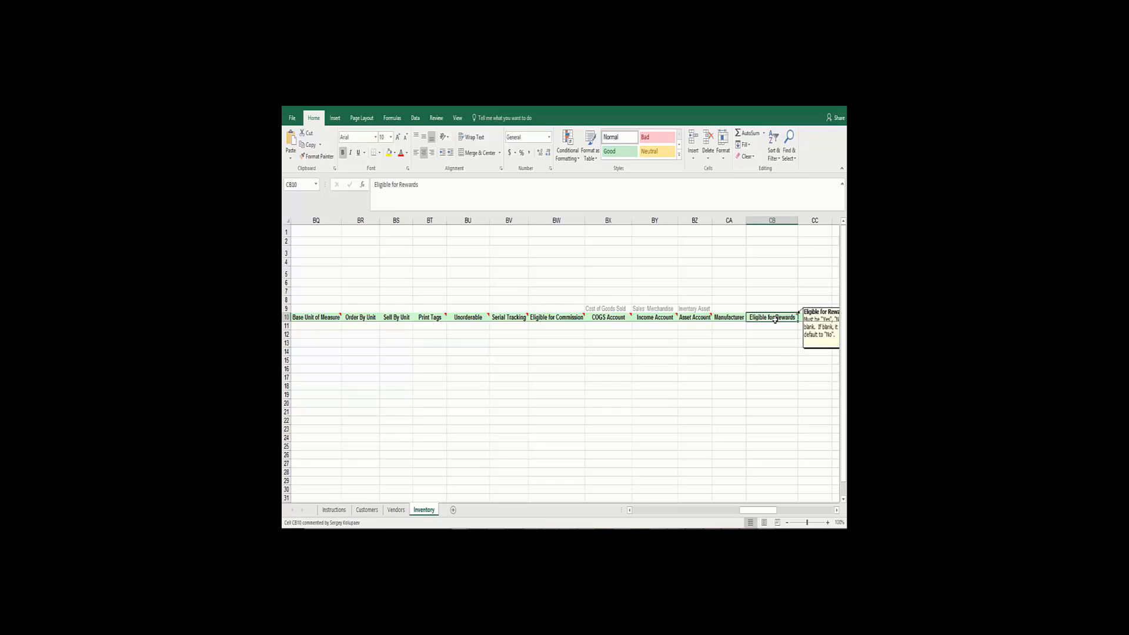
click(837, 510)
click(485, 317)
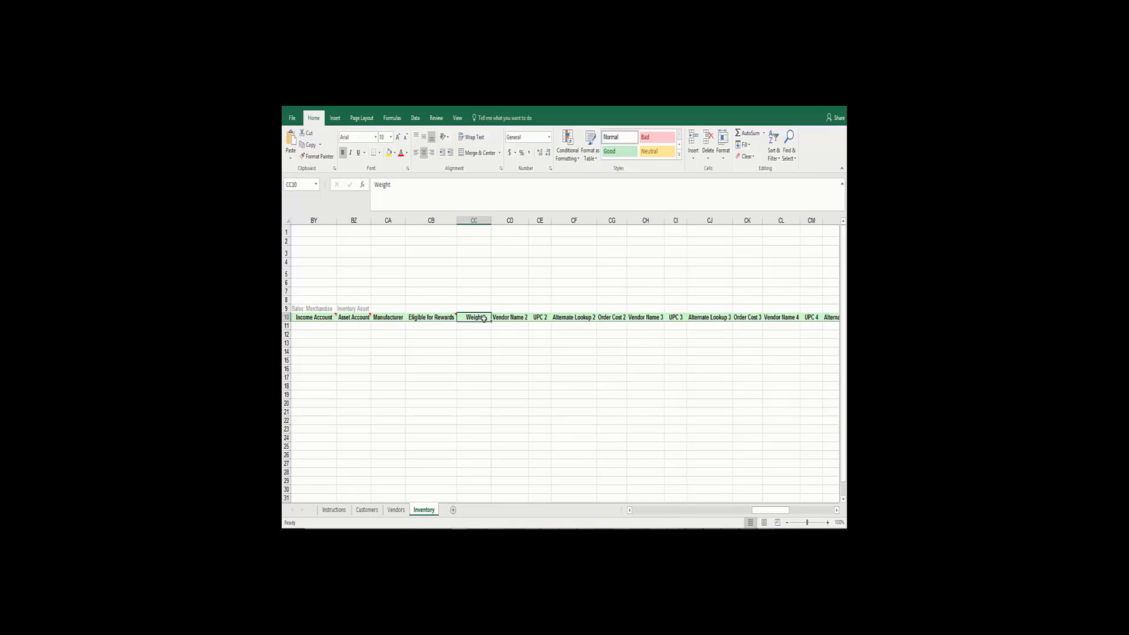
Step from Vendor Name 2 through the UPC, Alternate Lookup and Order Cost headings to Sync to Mobile
click(509, 316)
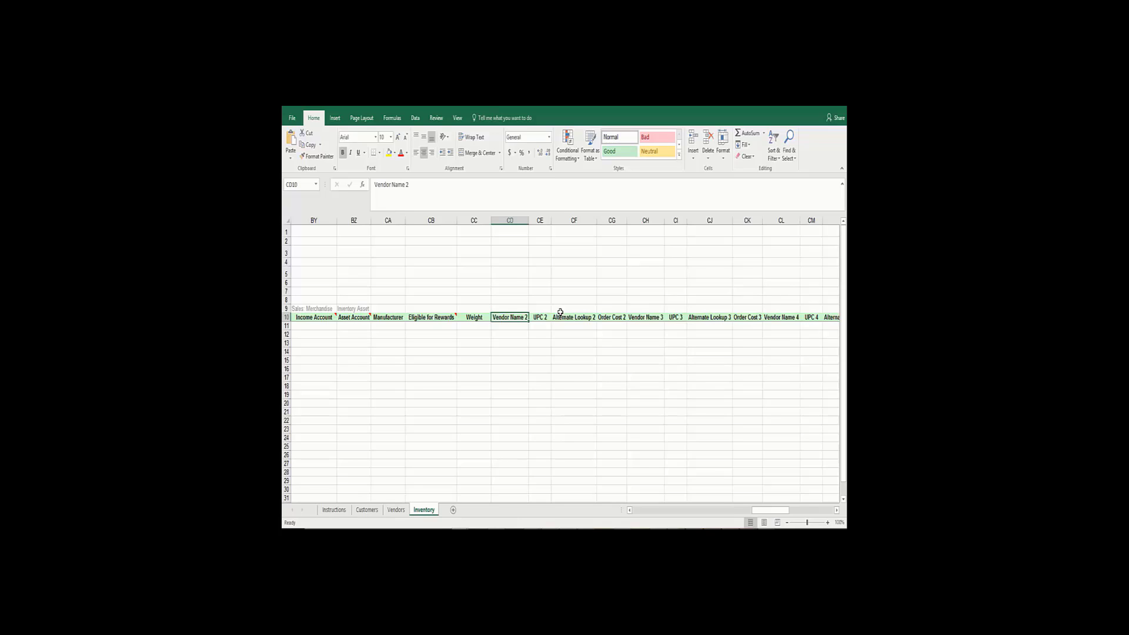
key(Right)
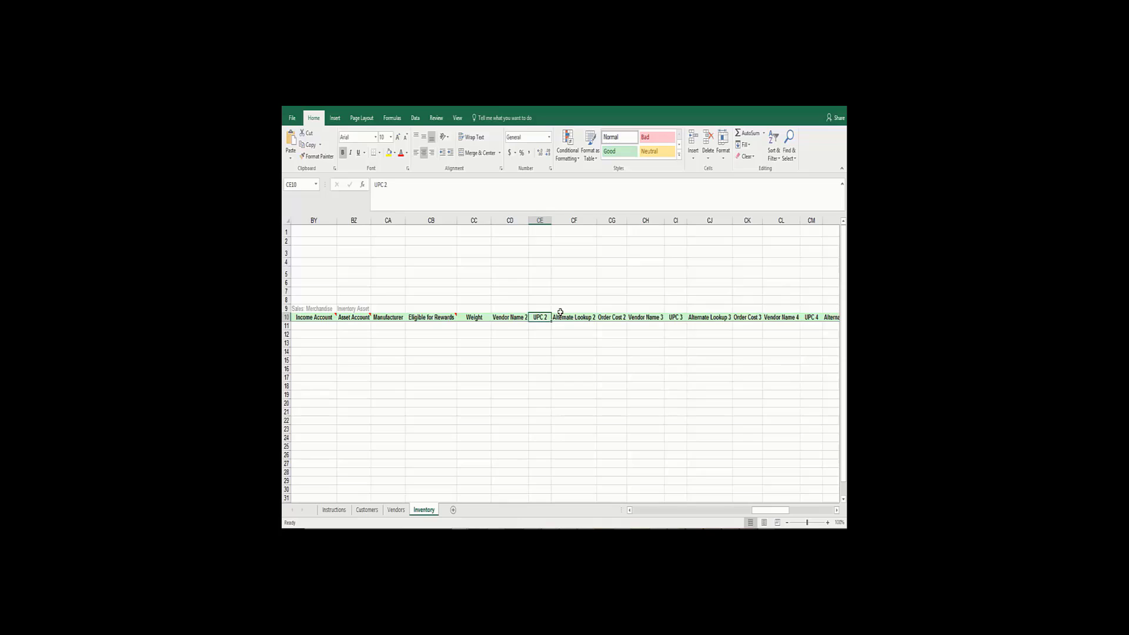
key(Left)
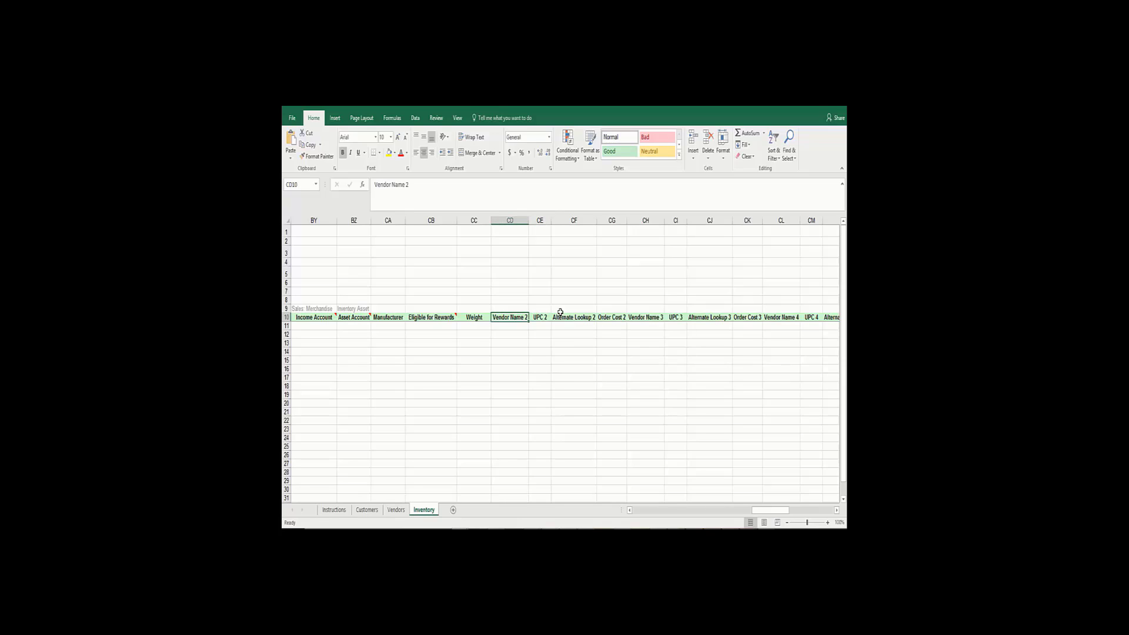
key(Right)
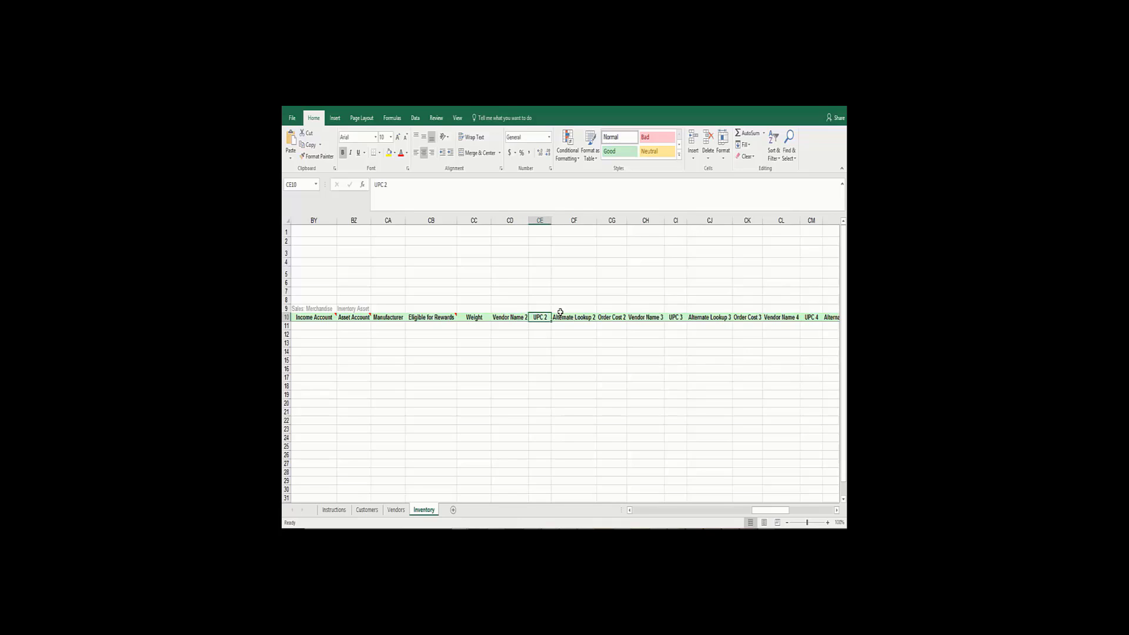
key(Right)
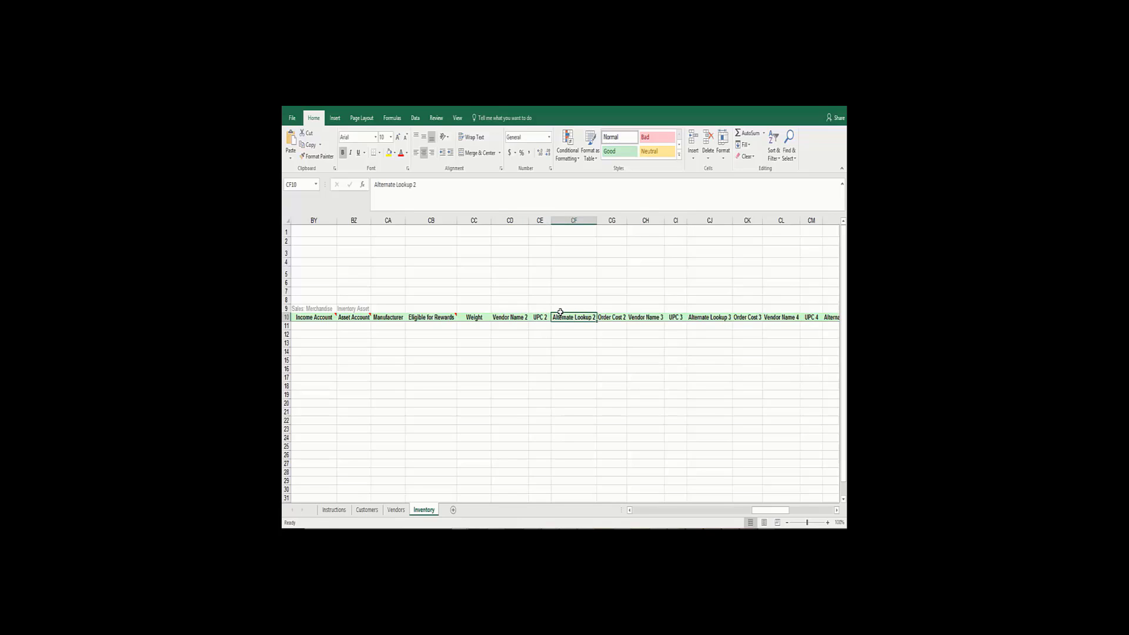
key(Right)
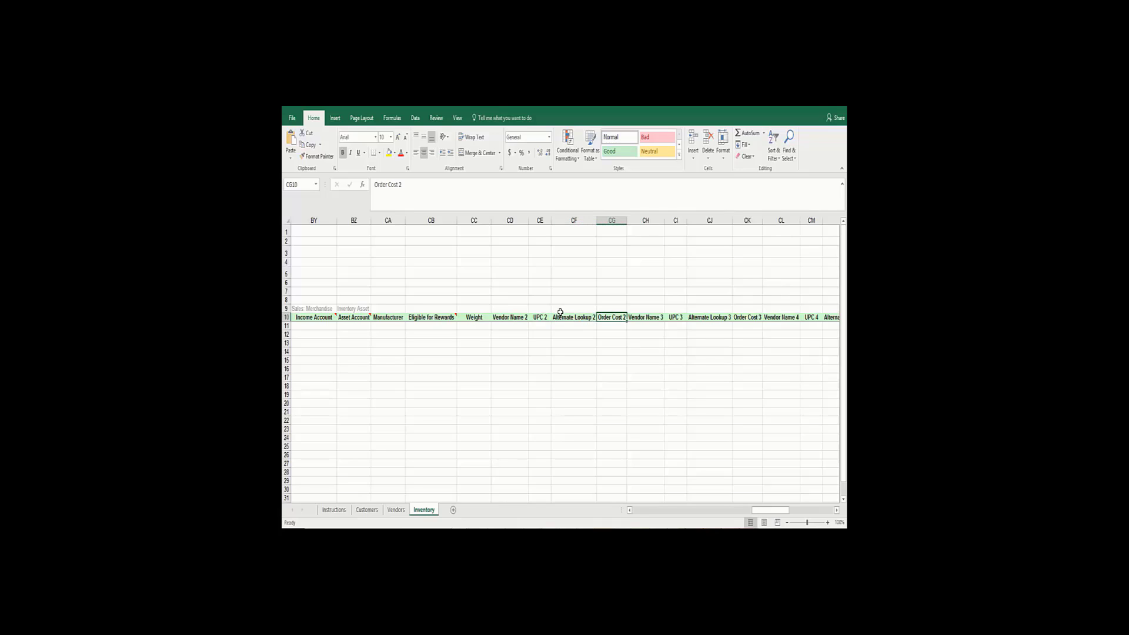
key(Right)
key(Right)
key(Right)
key(Right)
key(Right)
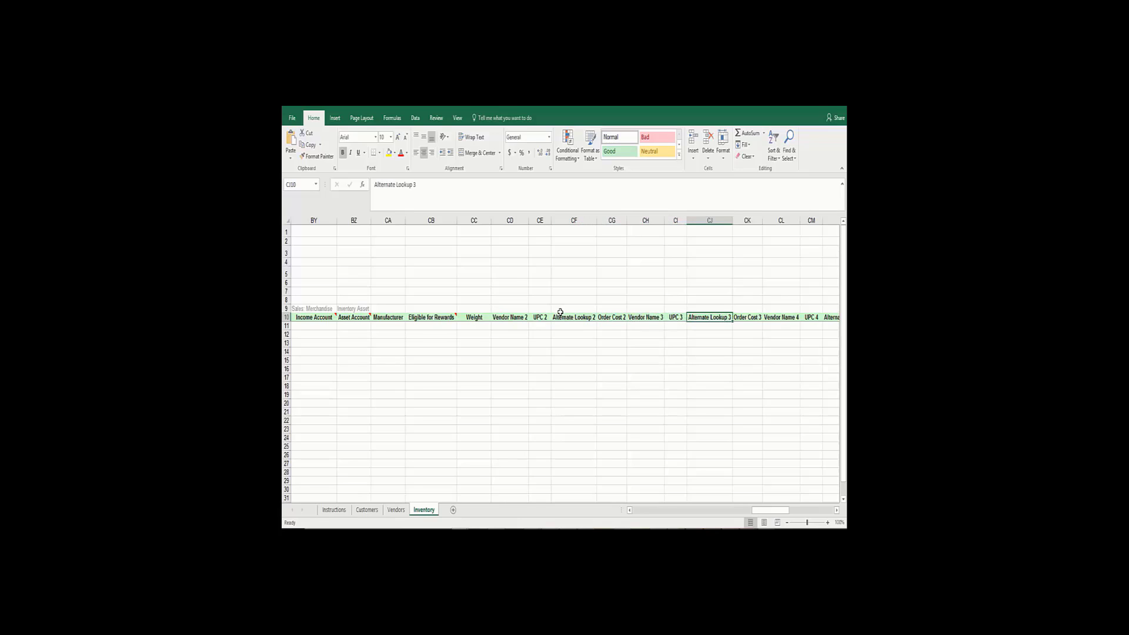
key(Right)
key(Right)
key(Right)
key(Right)
key(Right)
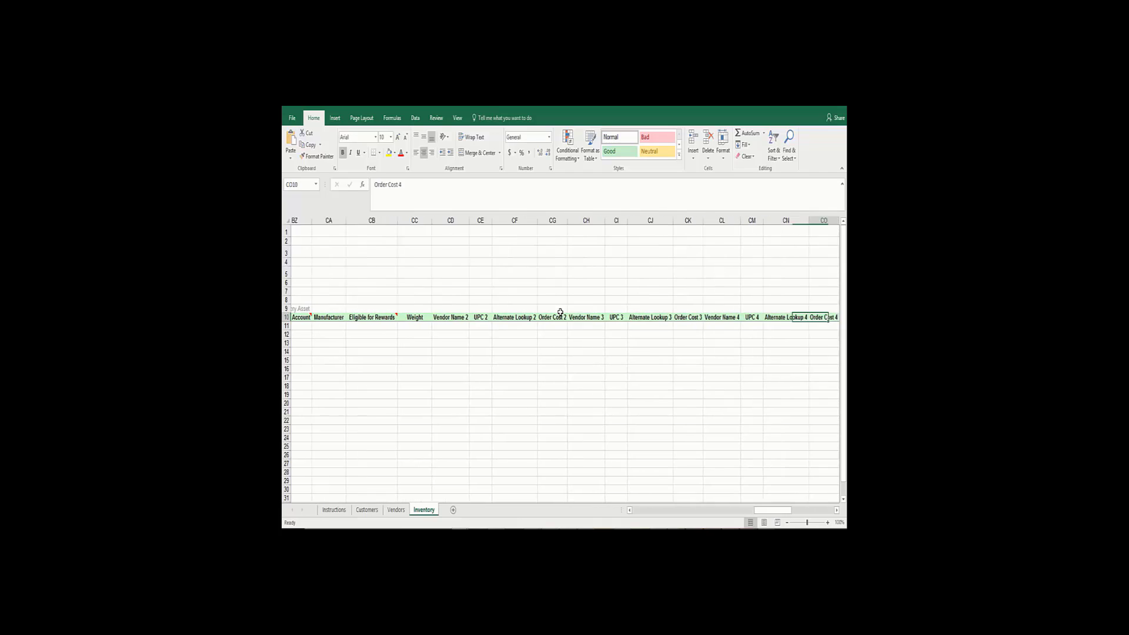
key(Right)
key(Right)
key(Right)
key(Right)
key(Right)
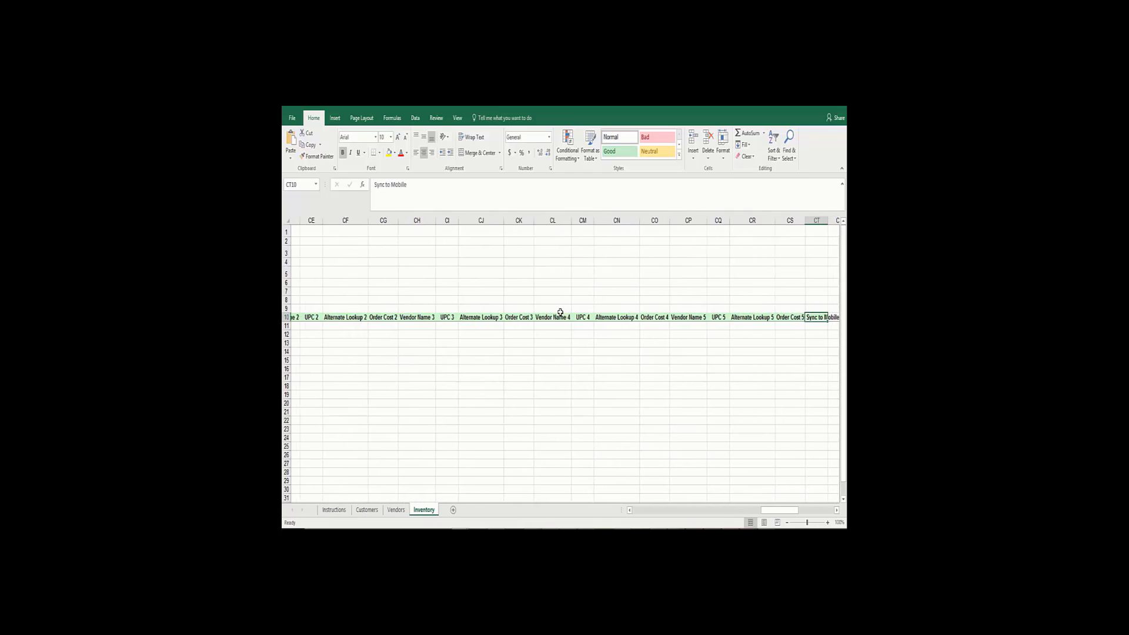
key(Right)
key(Left)
key(Left)
key(Left)
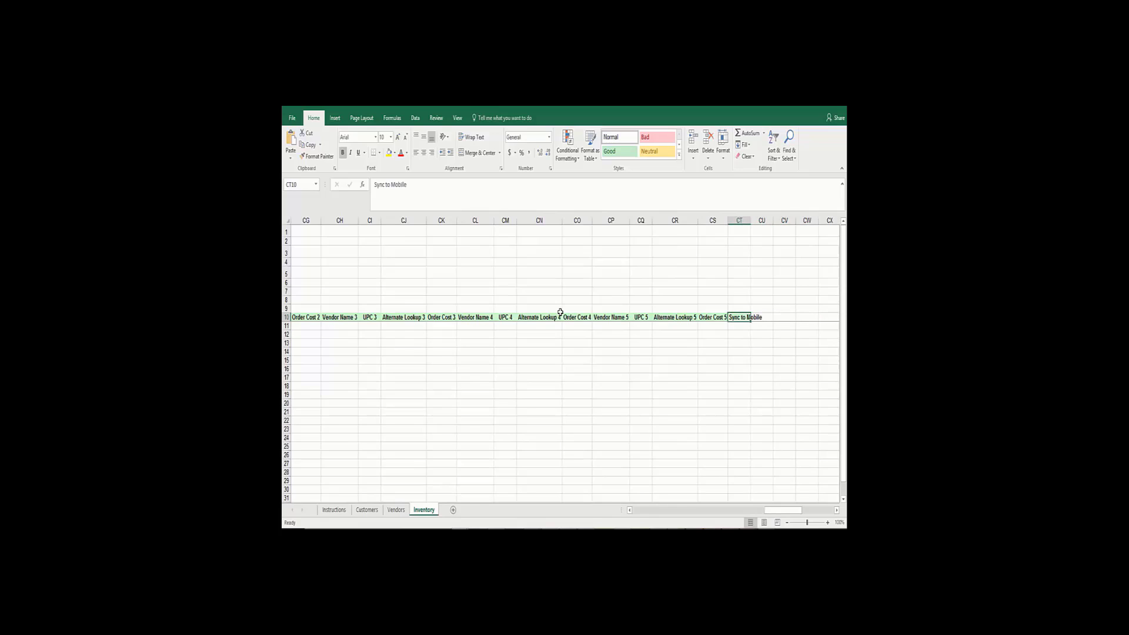
key(Down)
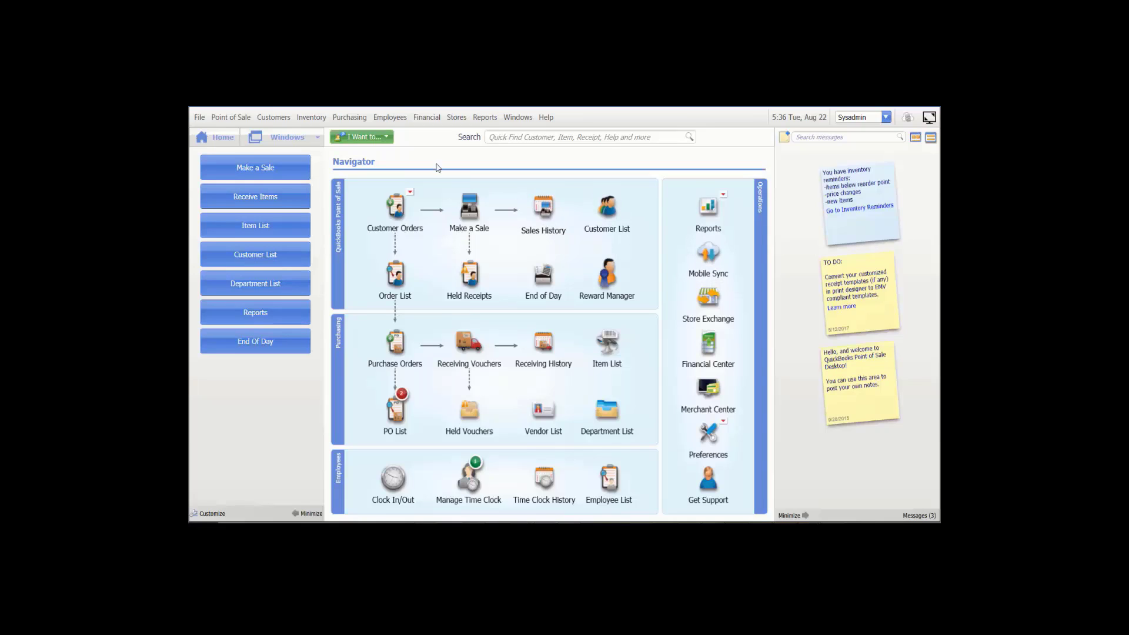
Open the Data Import Tool Log from File > Utilities > View Data Import Log
click(199, 117)
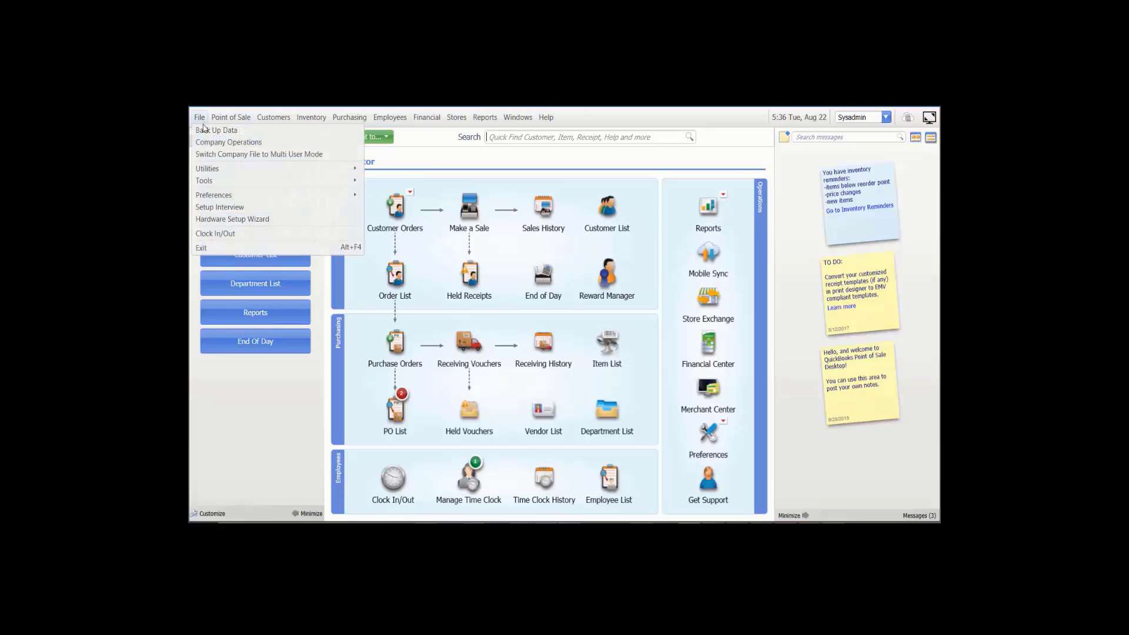
mouse_move(205, 171)
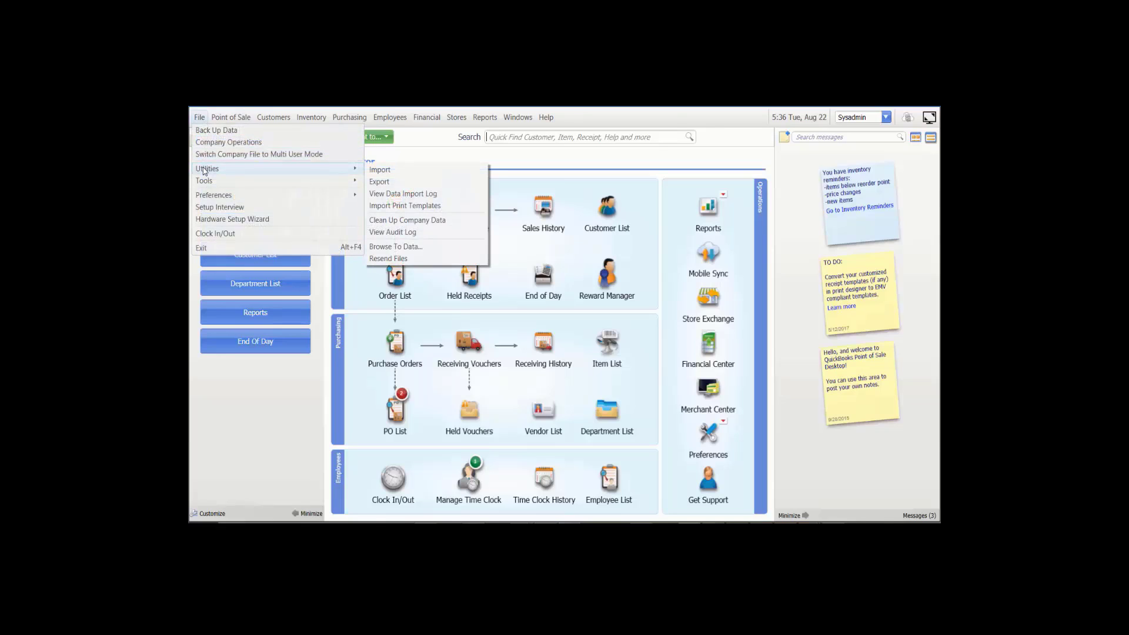
click(420, 195)
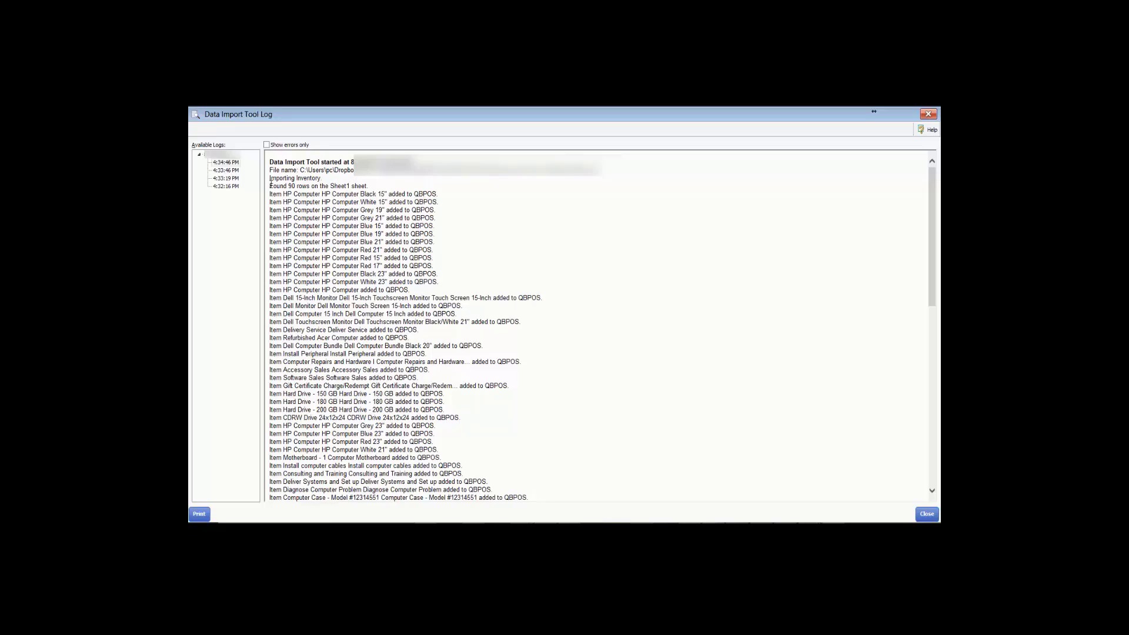
Review the 4:33:46 PM run's log with errors-only toggled, cancel printing, and close it
click(226, 171)
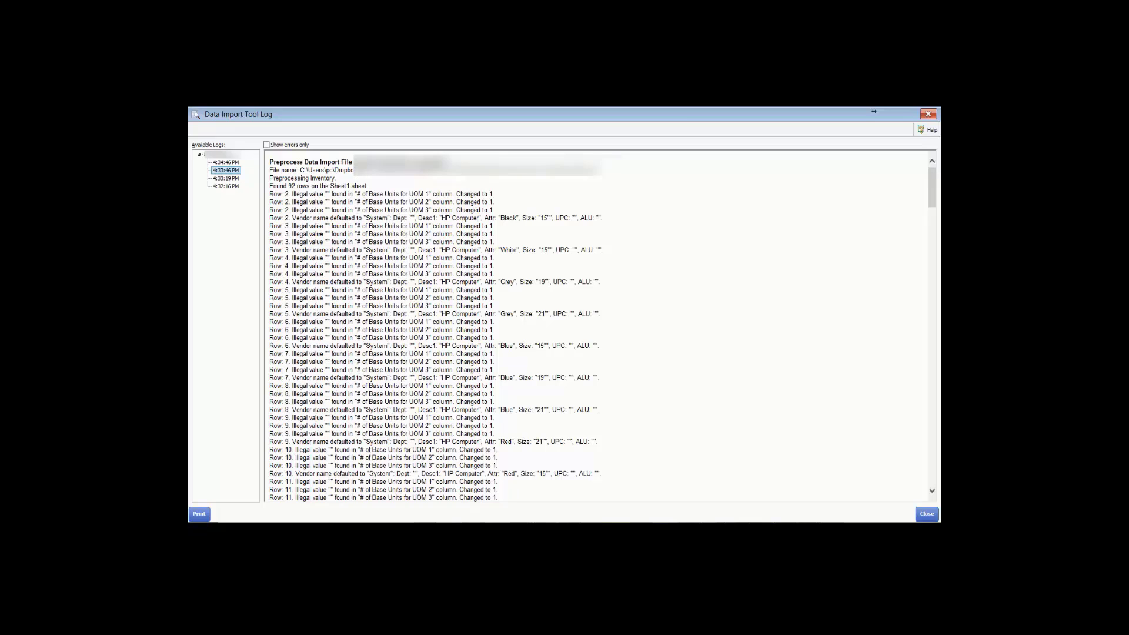
click(267, 145)
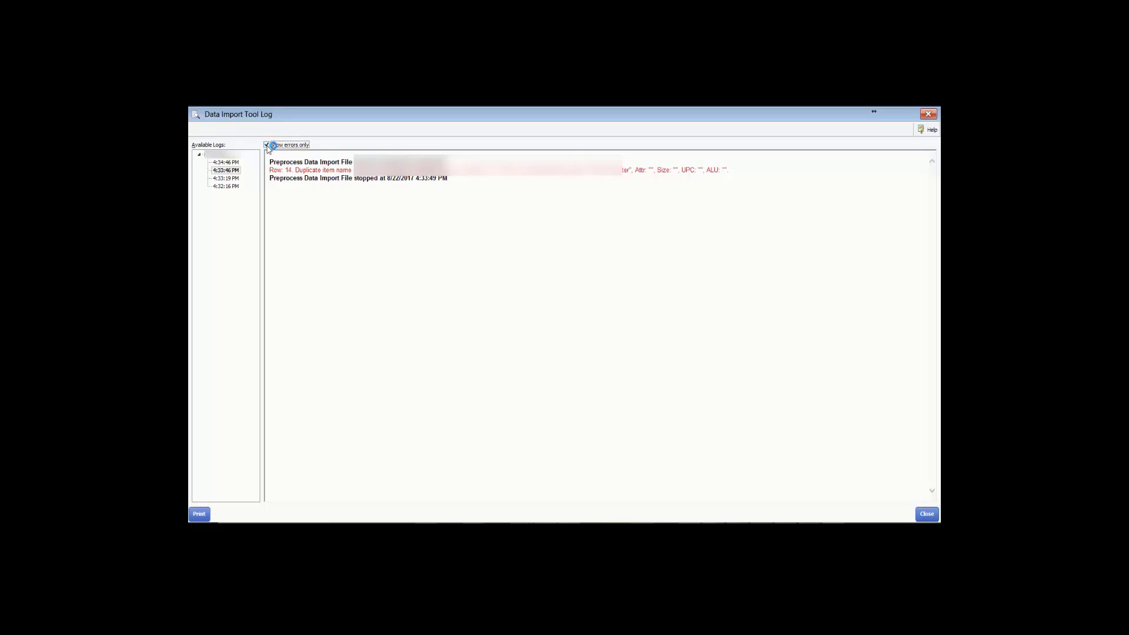
click(267, 145)
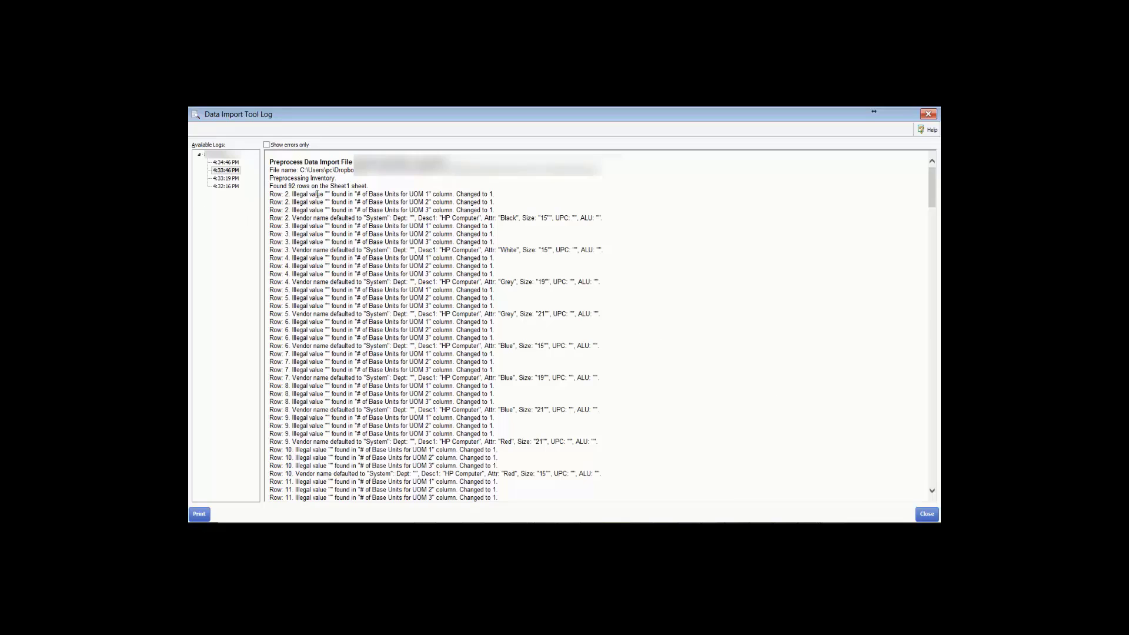
click(199, 515)
click(353, 314)
click(924, 514)
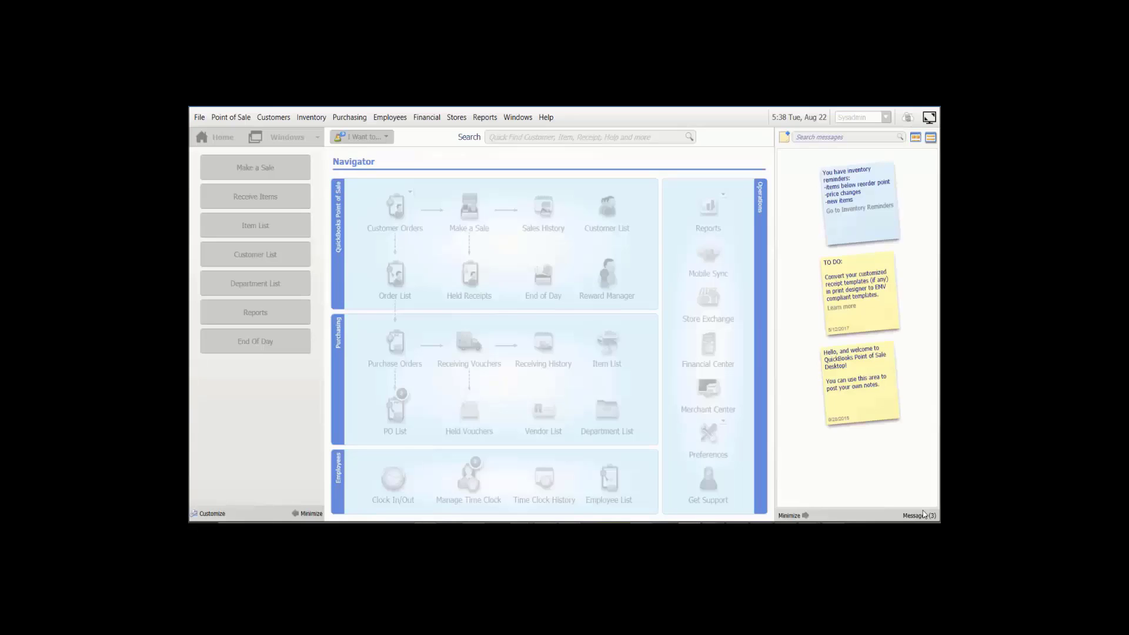